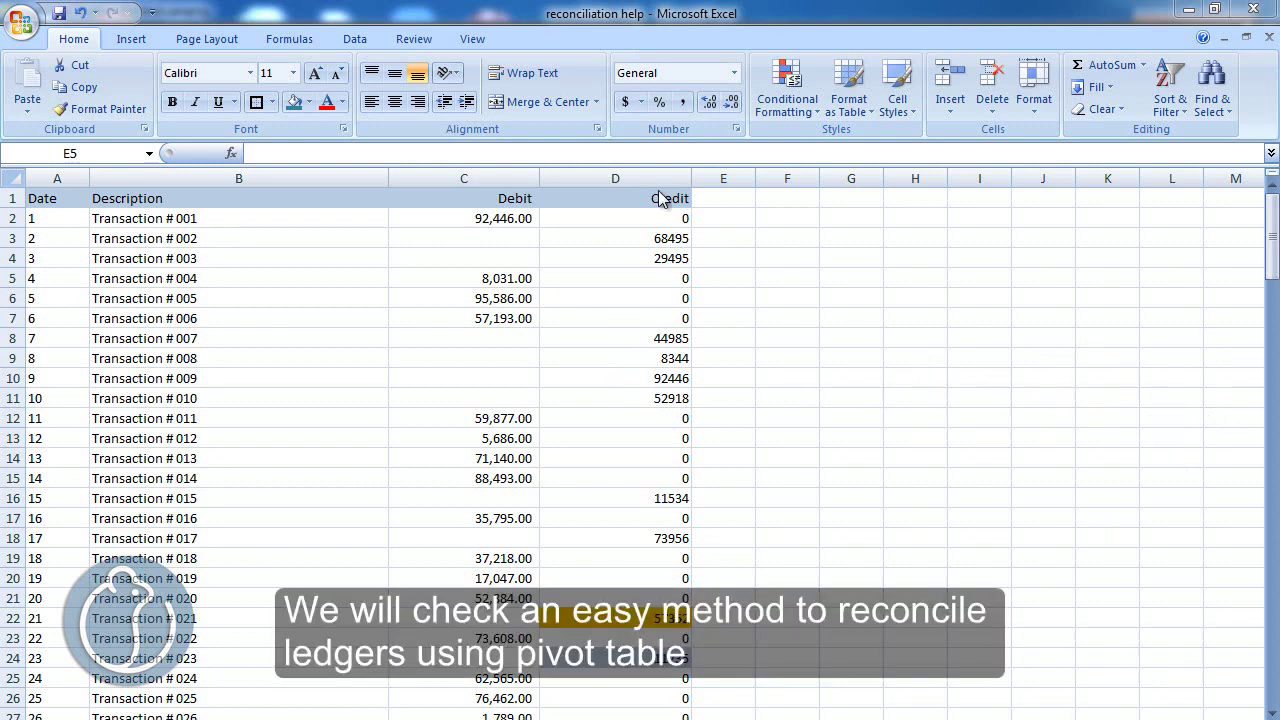
Step: Apply Comma Style to the Credit column (D)
left_click(615, 178)
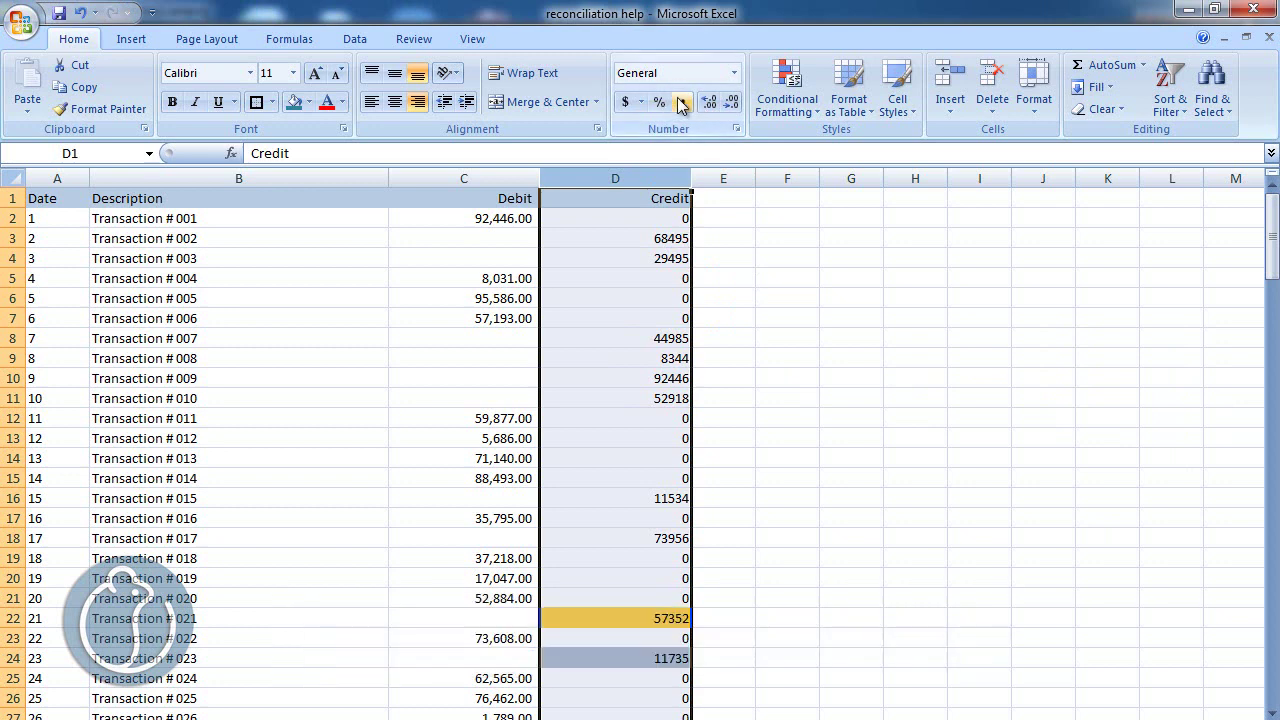
left_click(682, 101)
left_click(573, 360)
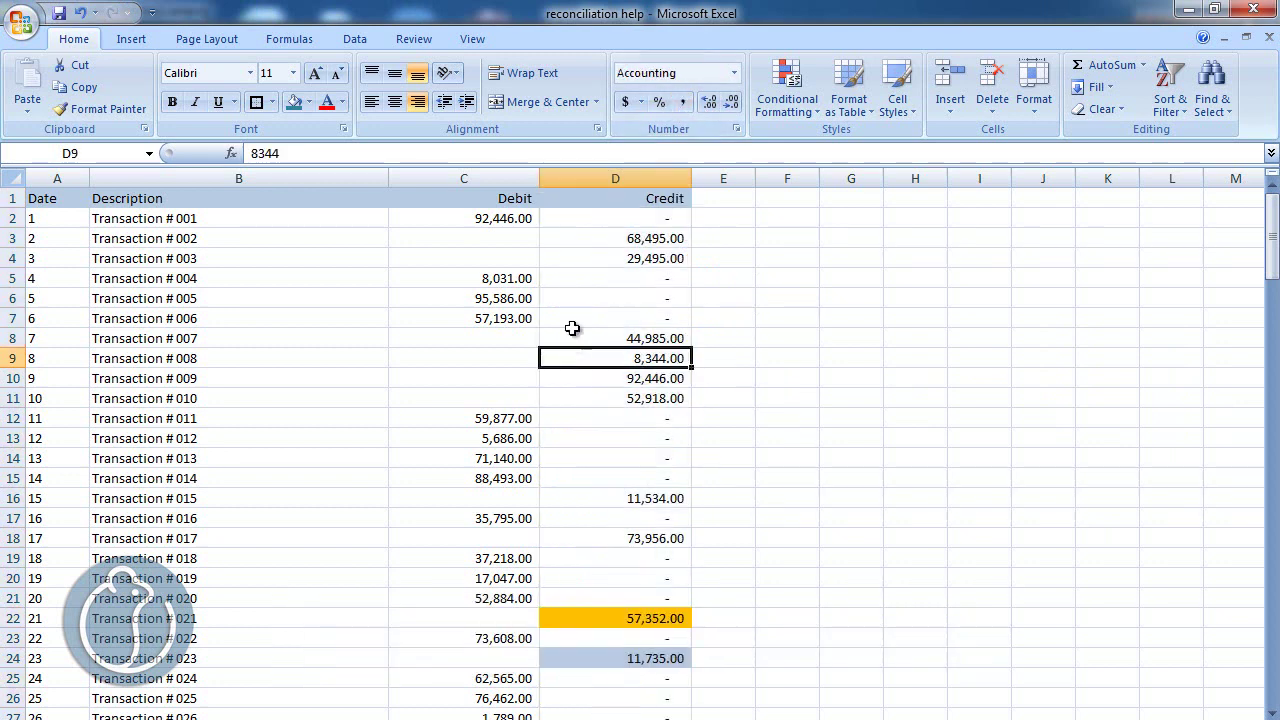
Step: Compare the Debit and Credit formats and check the shaded credits 57,352.00 and 11,735.00
left_click_drag(463, 178, 611, 178)
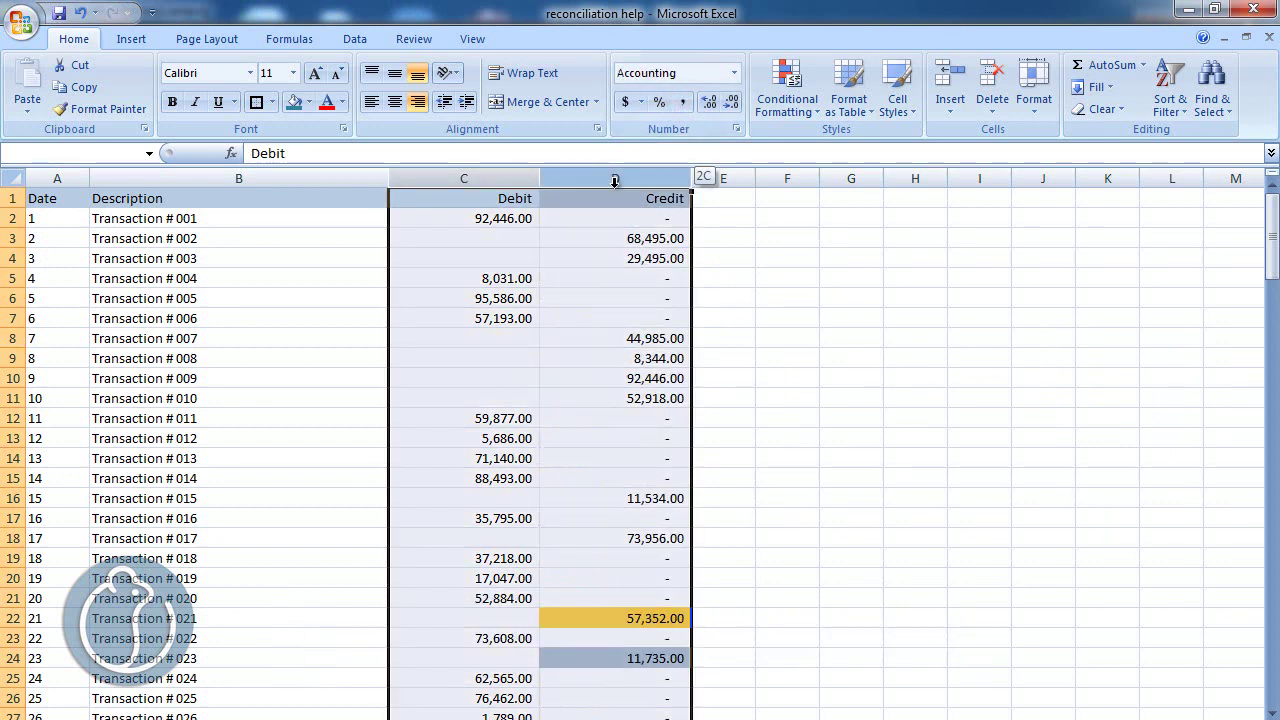
left_click(545, 323)
scroll(592, 500, "down", 1)
scroll(605, 490, "down", 2)
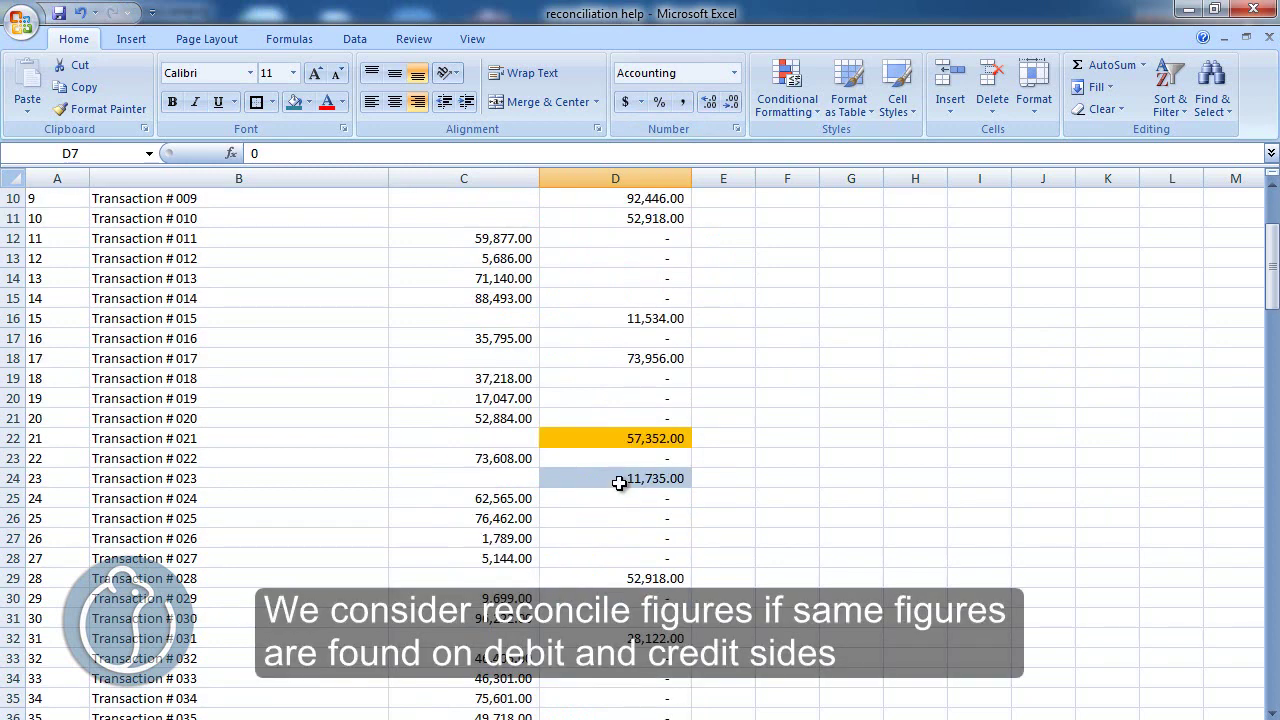
left_click(633, 439)
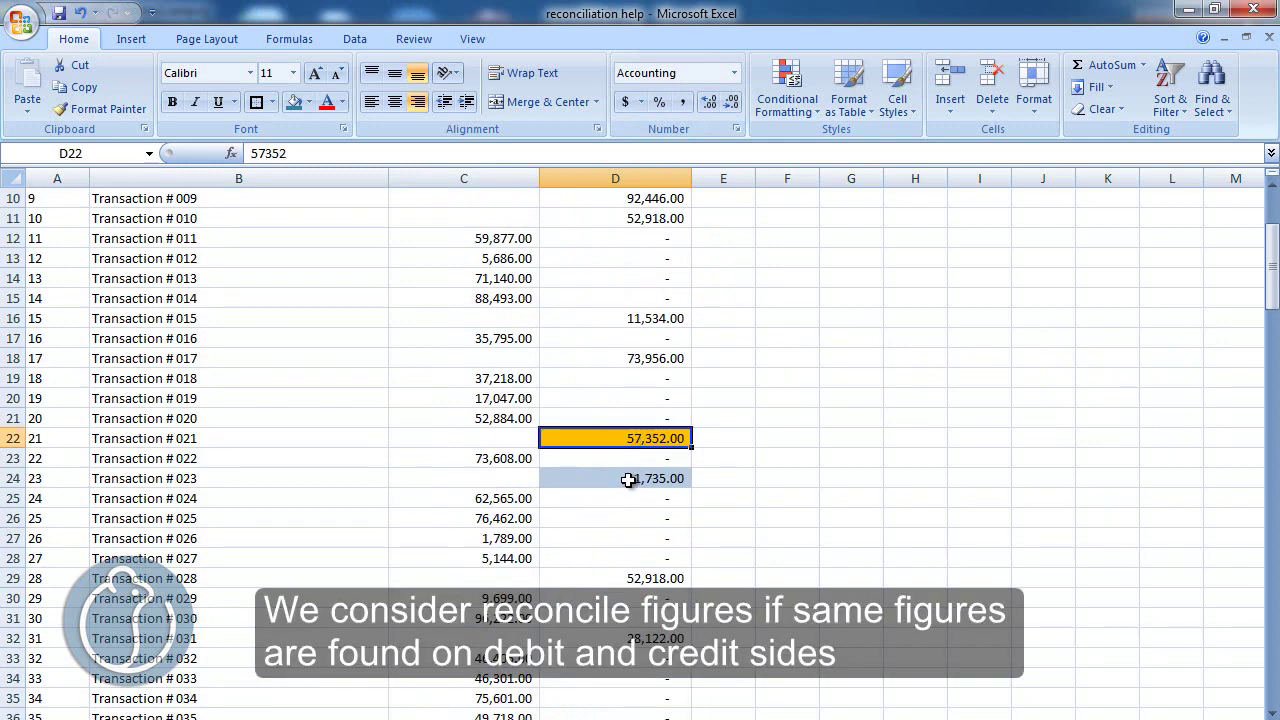
left_click(628, 480, "ctrl")
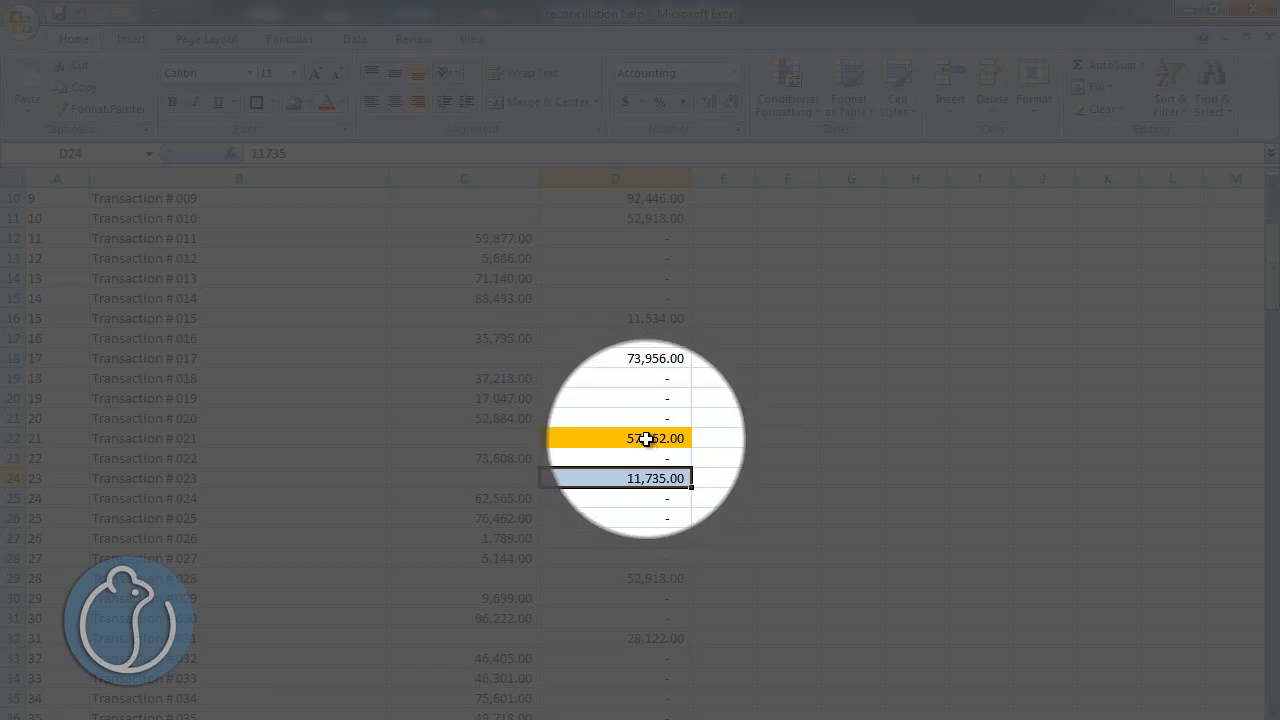
scroll(531, 514, "down", 4)
scroll(508, 521, "down", 9)
scroll(486, 337, "up", 3)
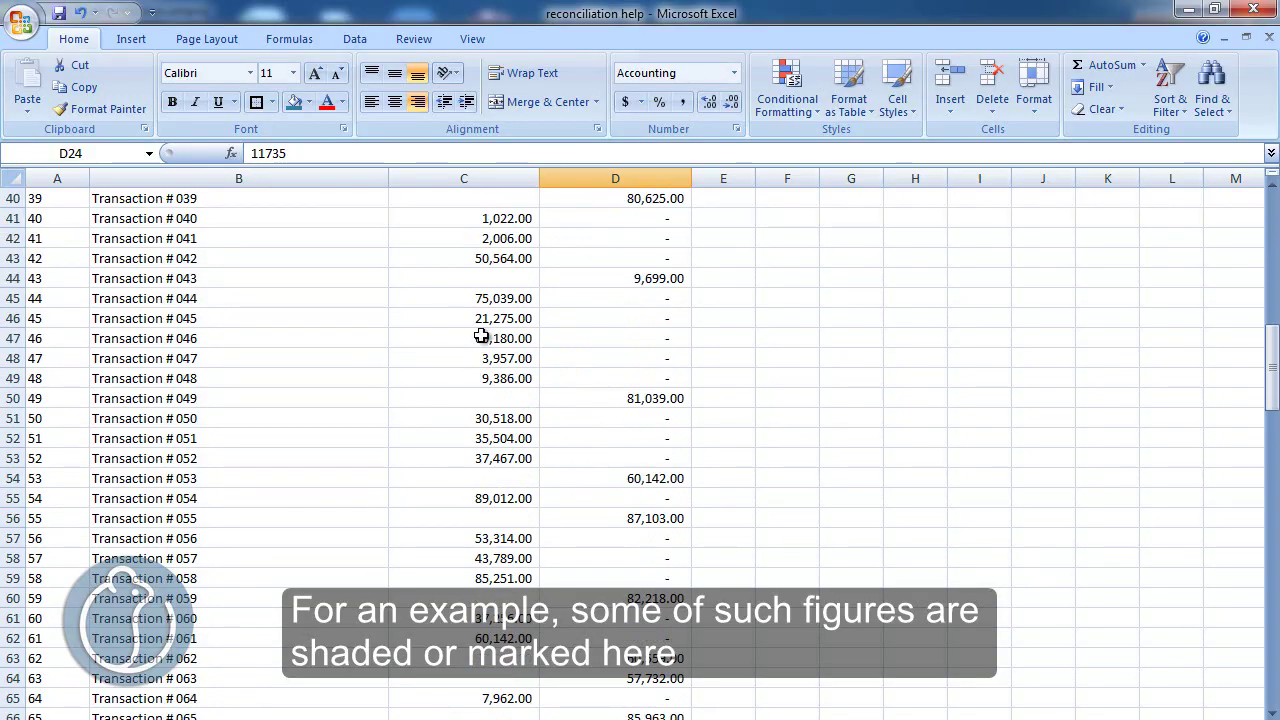
scroll(486, 388, "up", 3)
scroll(478, 432, "down", 14)
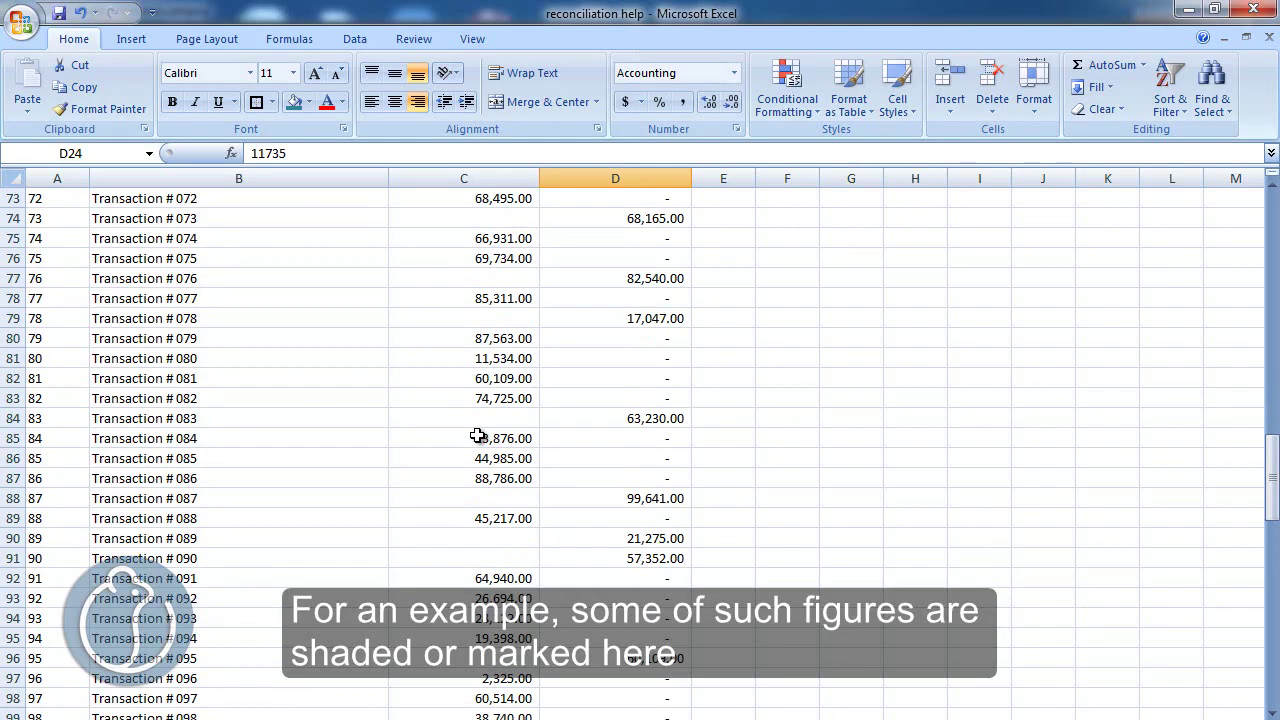
scroll(480, 440, "down", 6)
scroll(485, 530, "down", 2)
left_click(486, 558)
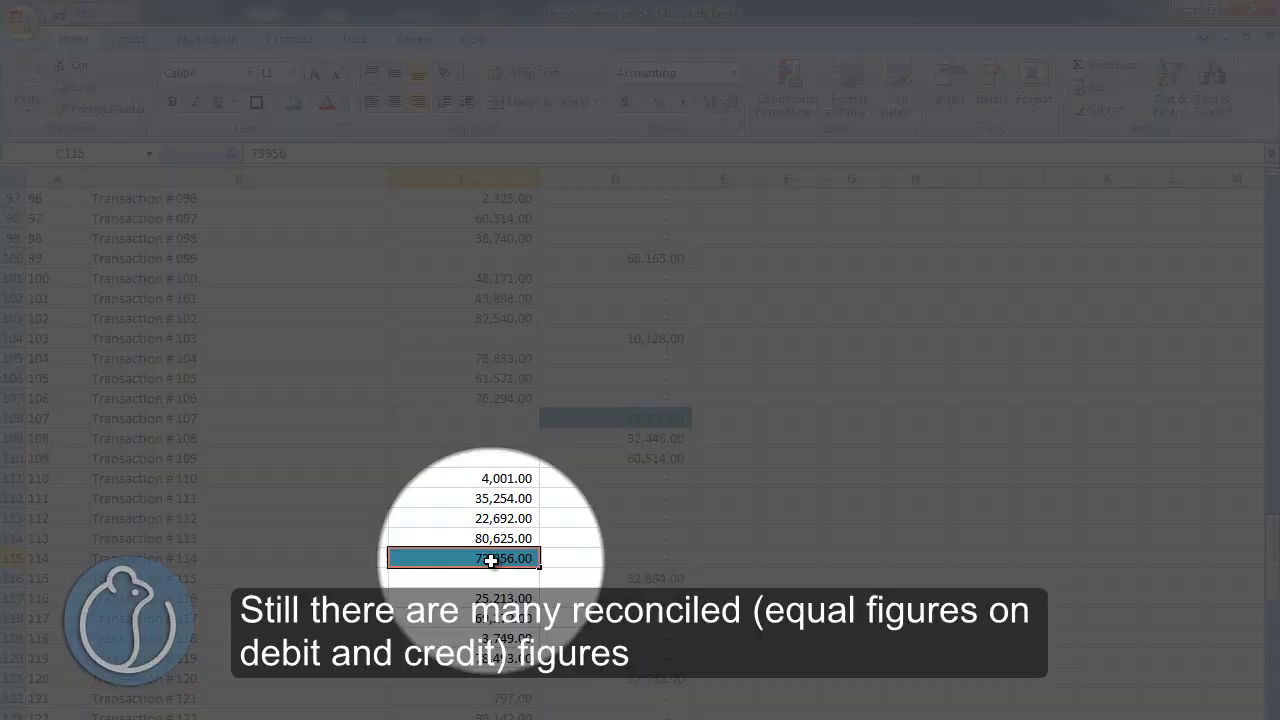
scroll(484, 545, "down", 4)
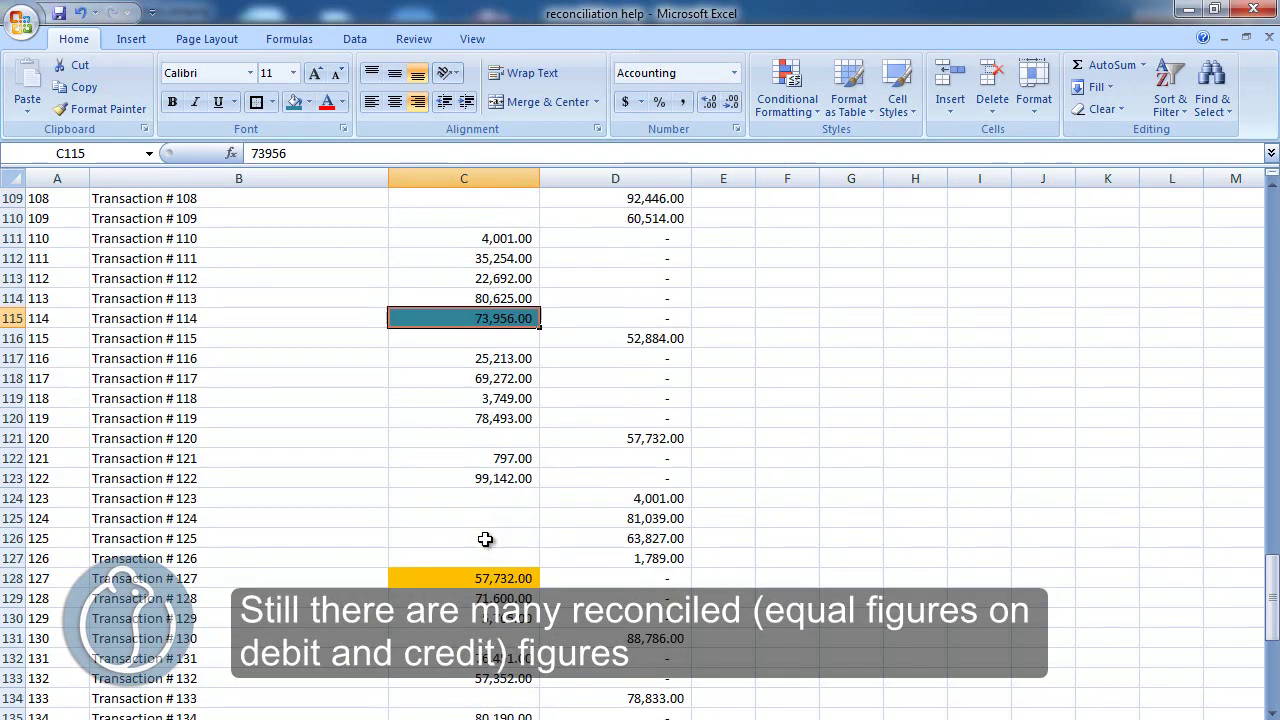
scroll(490, 533, "up", 7)
scroll(491, 531, "up", 14)
scroll(470, 537, "down", 4)
scroll(445, 543, "down", 11)
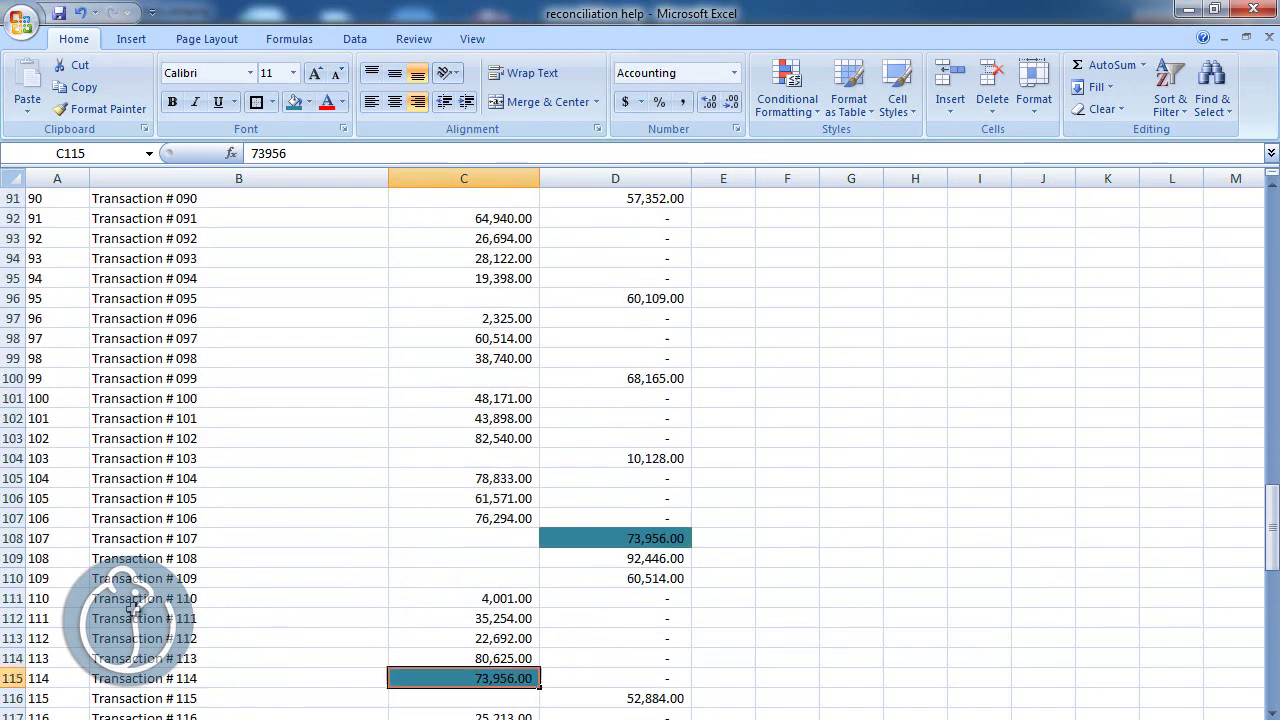
scroll(445, 543, "down", 13)
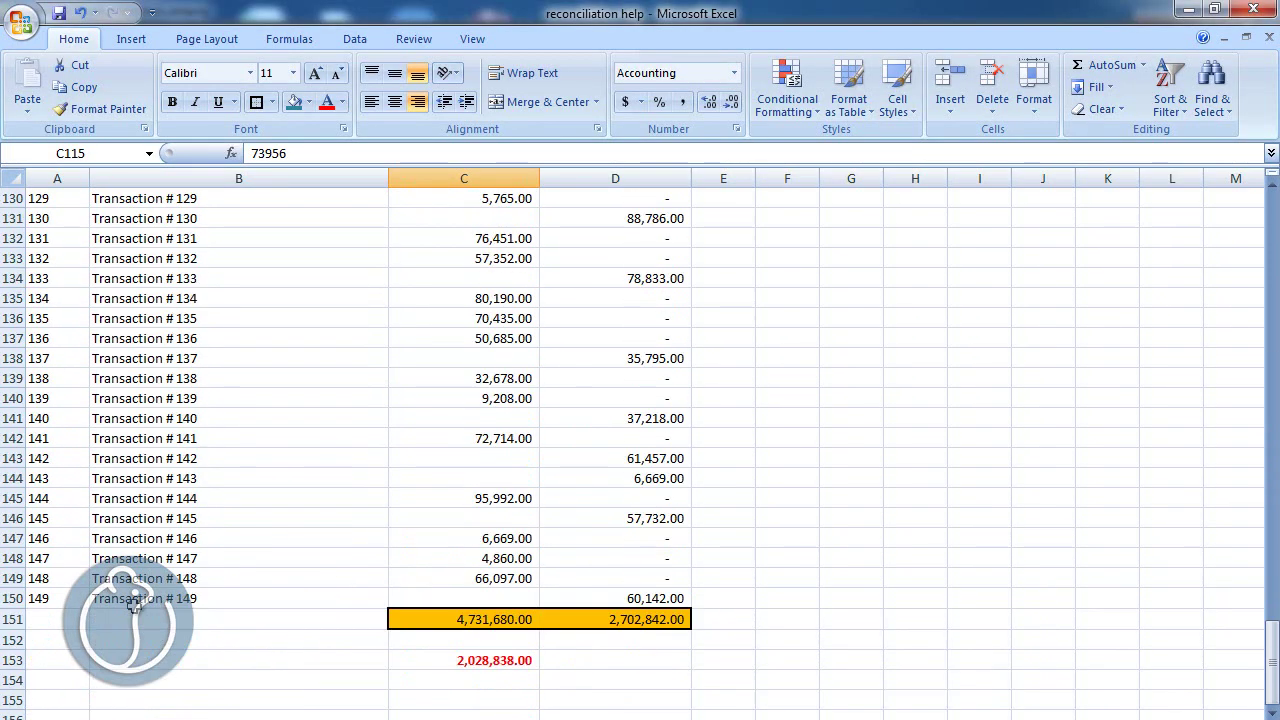
left_click(465, 620)
left_click(611, 625)
left_click(505, 664)
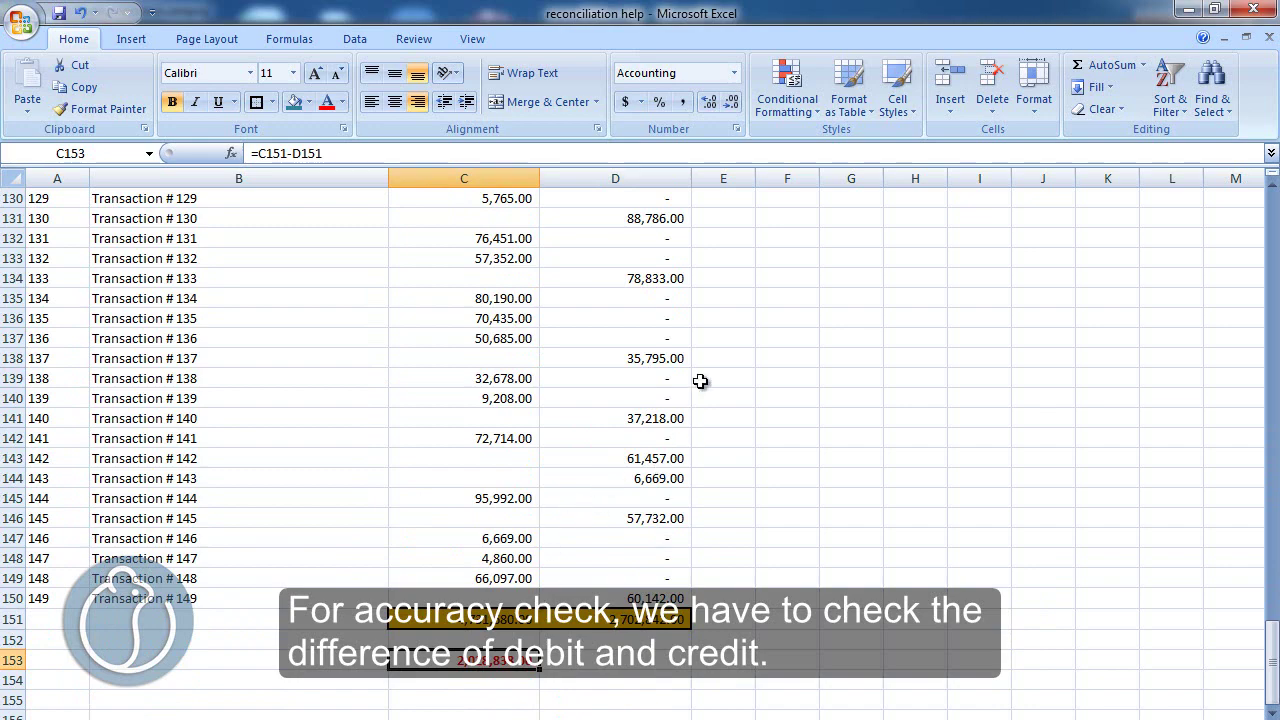
scroll(700, 381, "up", 14)
scroll(703, 389, "up", 14)
scroll(703, 389, "up", 13)
scroll(704, 390, "up", 2)
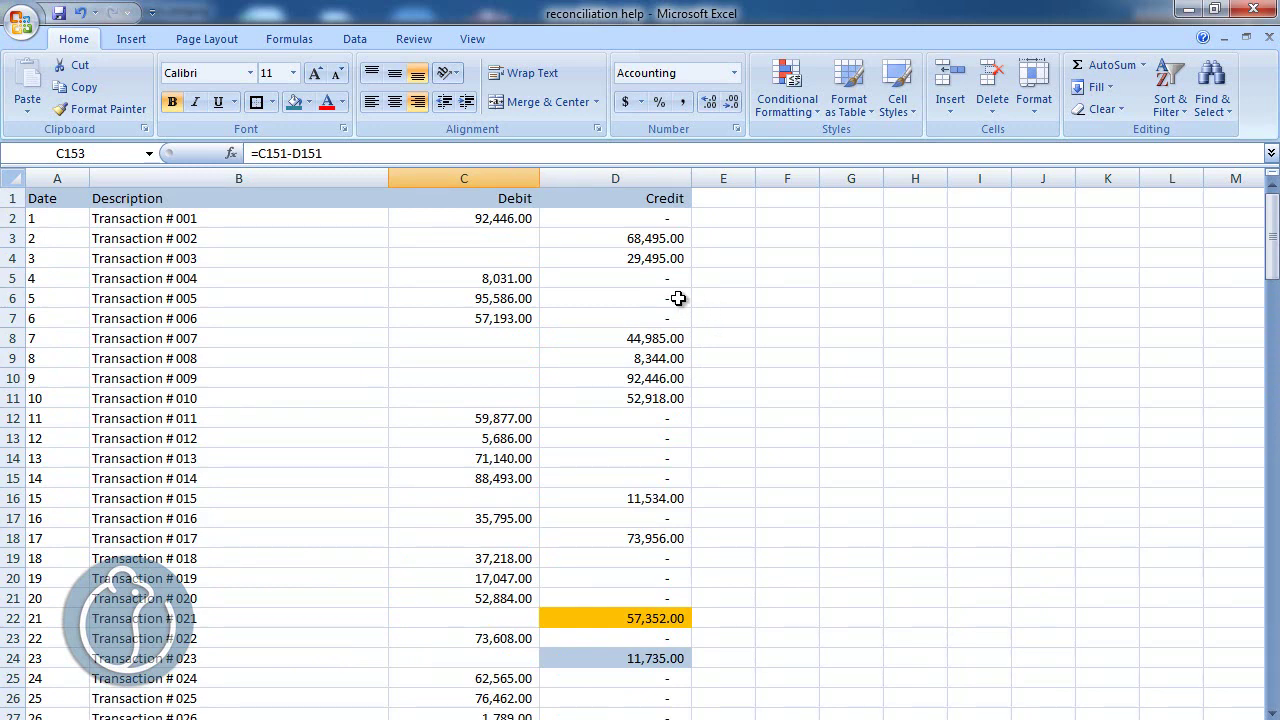
Step: Set the Credit column's number format to General
left_click_drag(655, 278, 657, 306)
left_click_drag(528, 343, 520, 398)
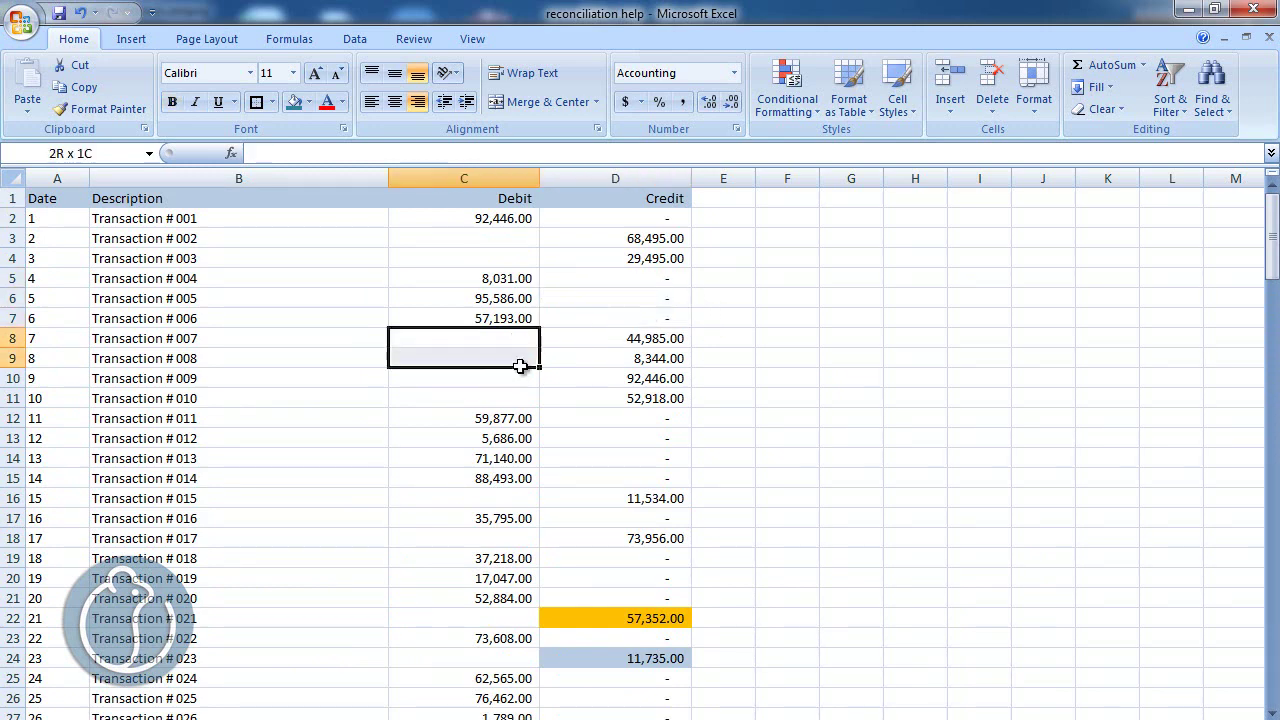
left_click(648, 286)
left_click(665, 180)
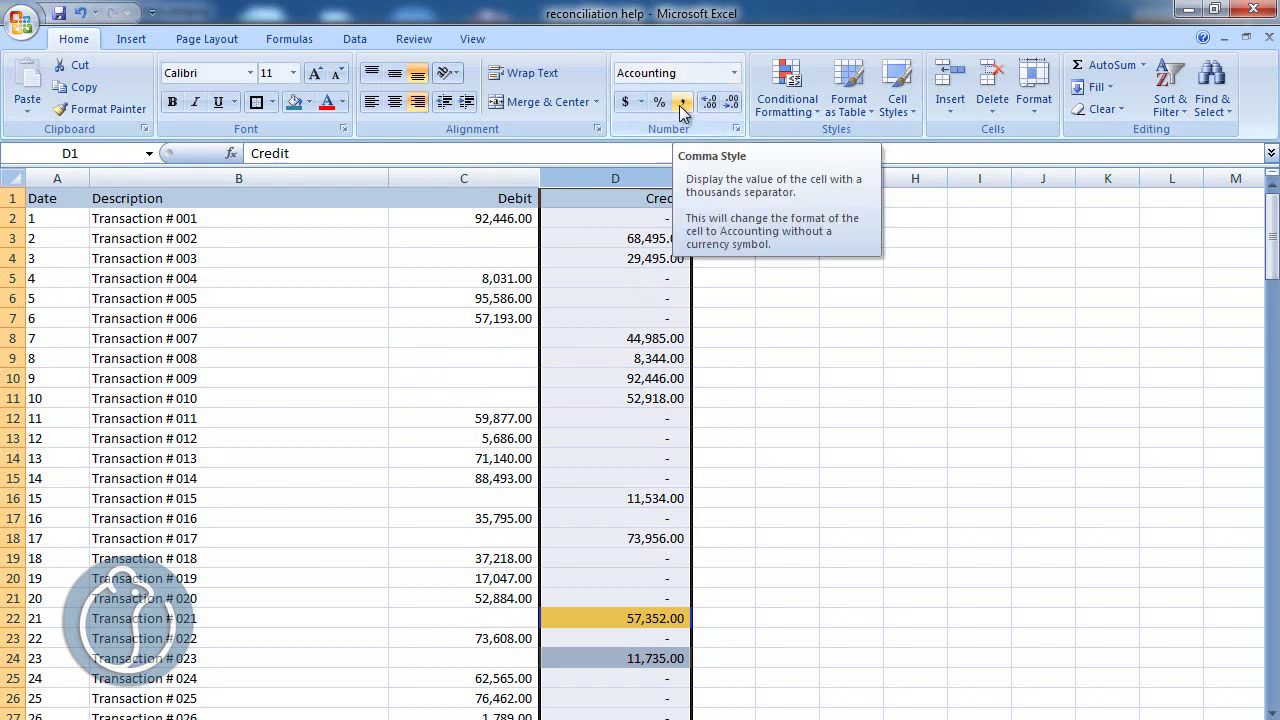
left_click(734, 73)
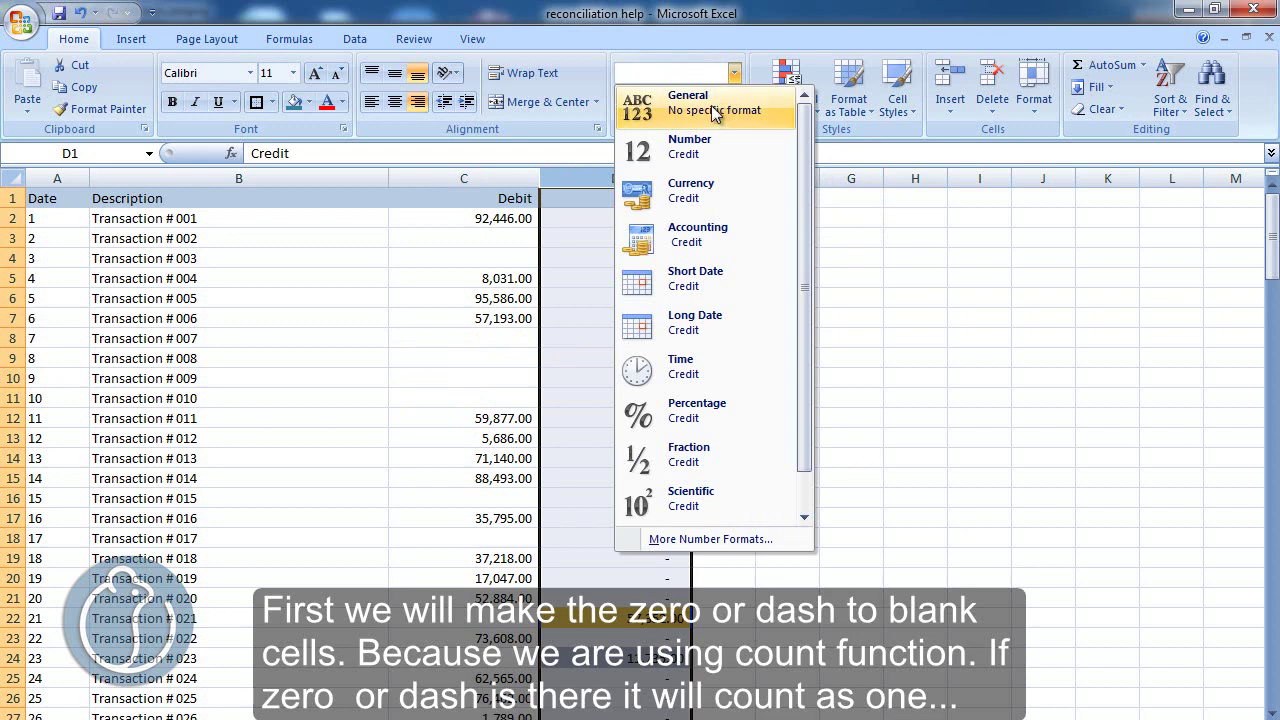
left_click(710, 103)
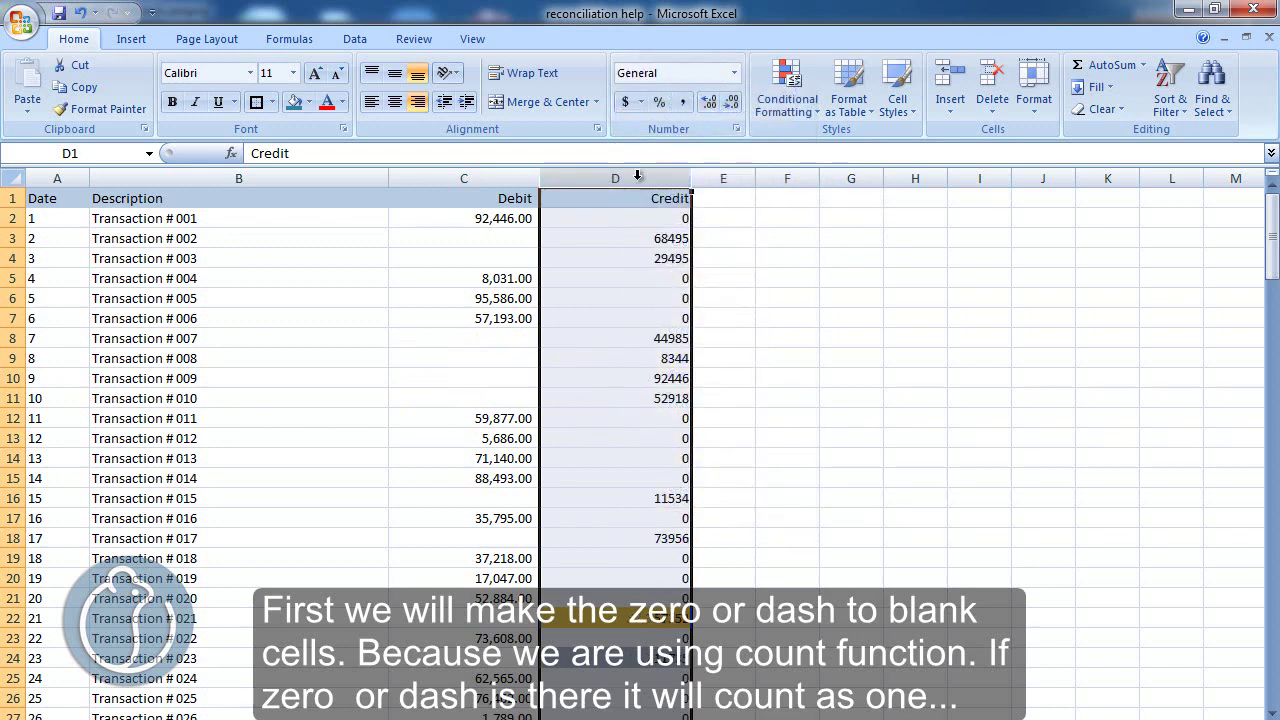
Step: Replace all 0 values in the Credit column with nothing using Find and Replace
key("ctrl+f")
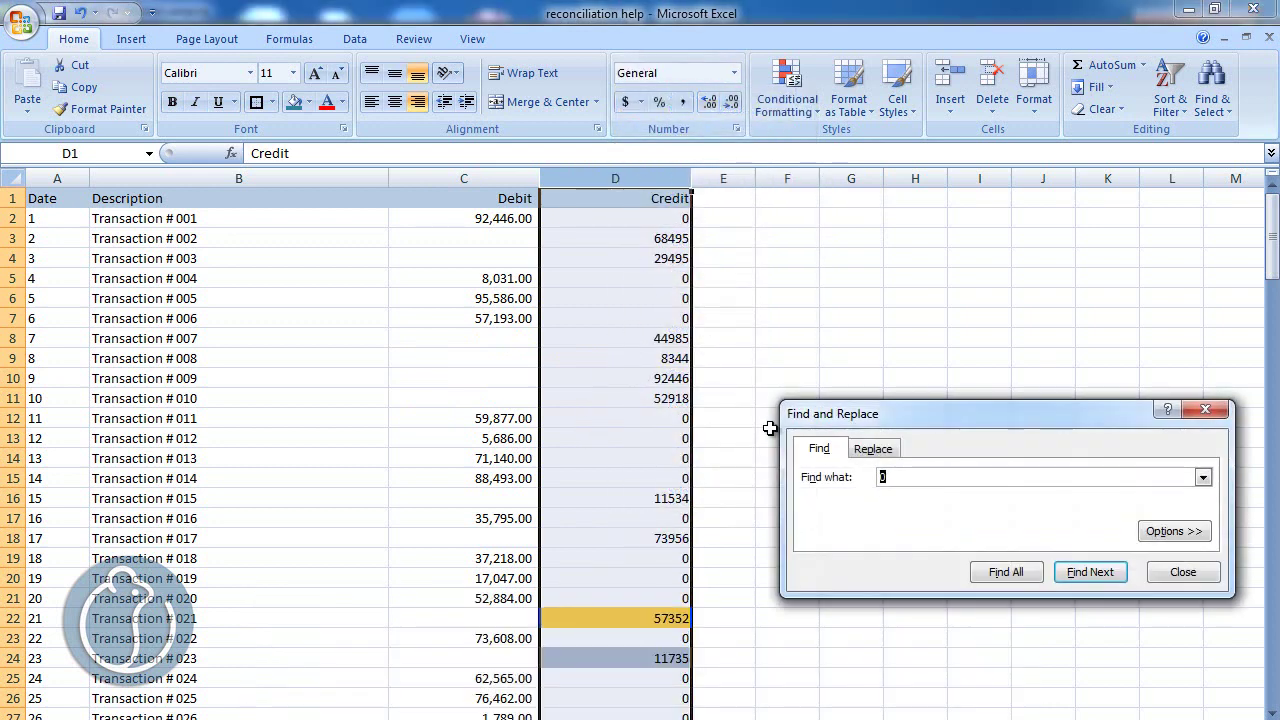
left_click(856, 452)
left_click(830, 572)
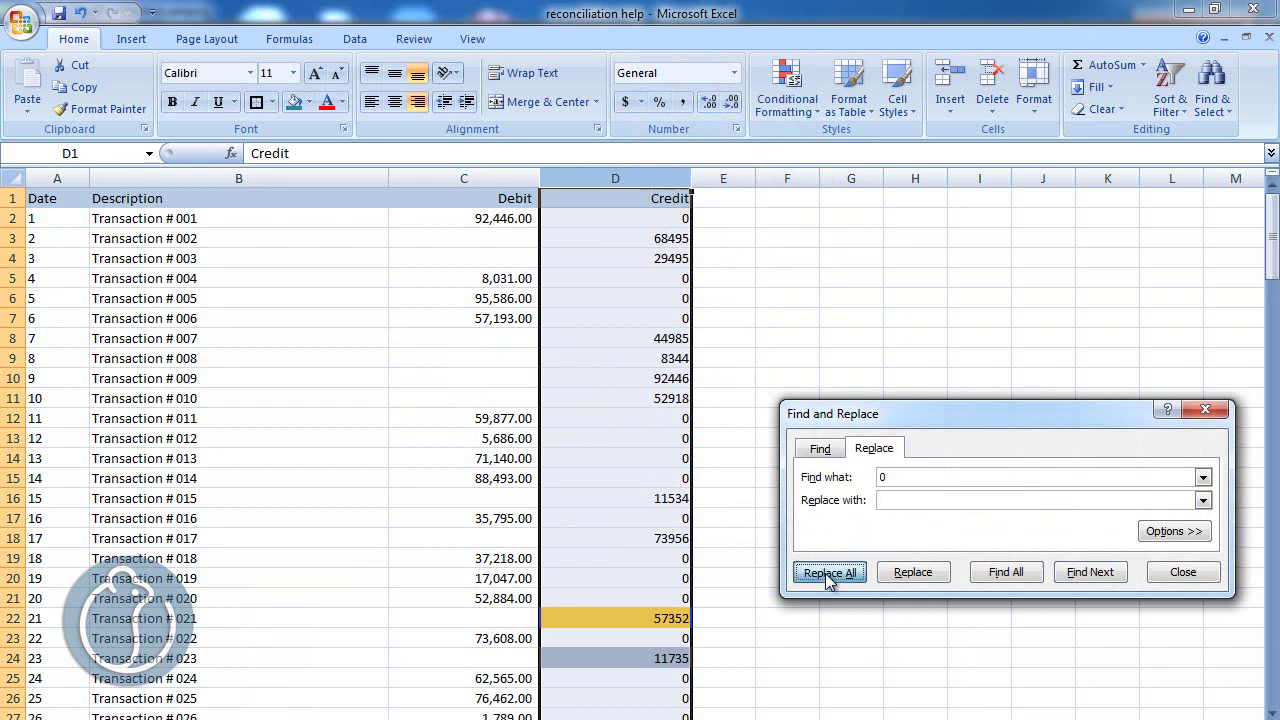
left_click(641, 440)
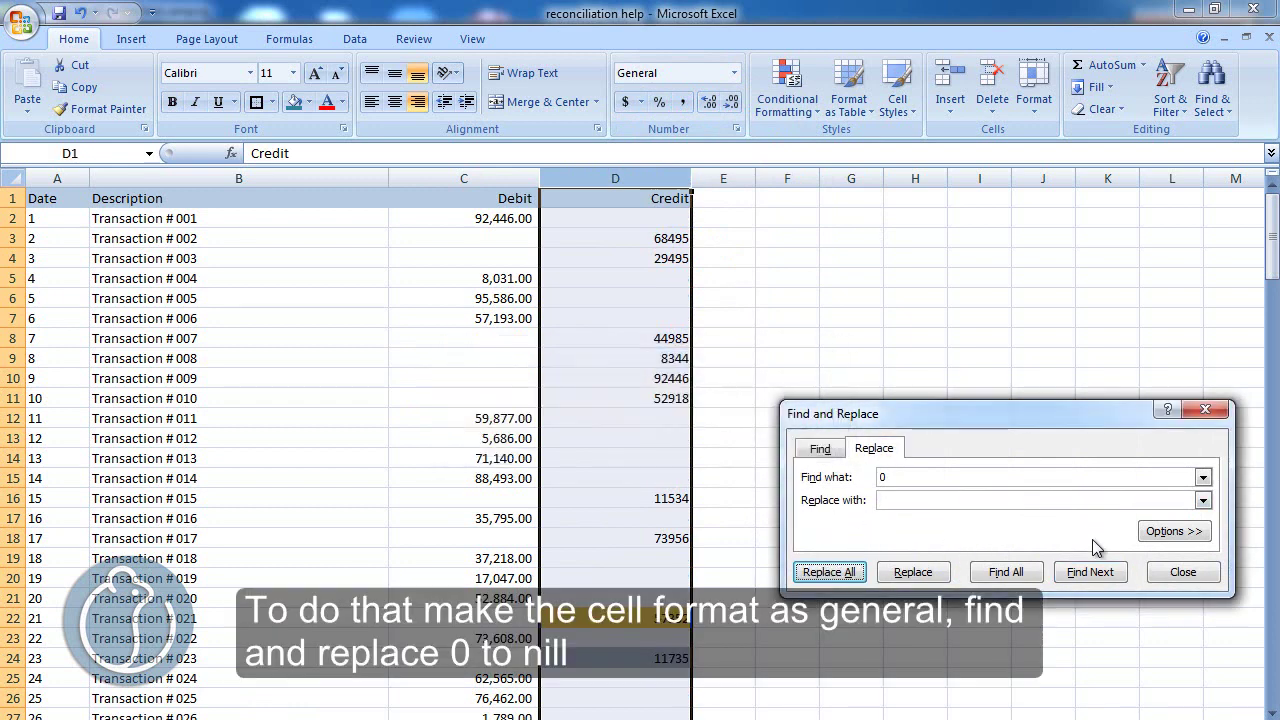
left_click(1178, 574)
left_click(519, 286)
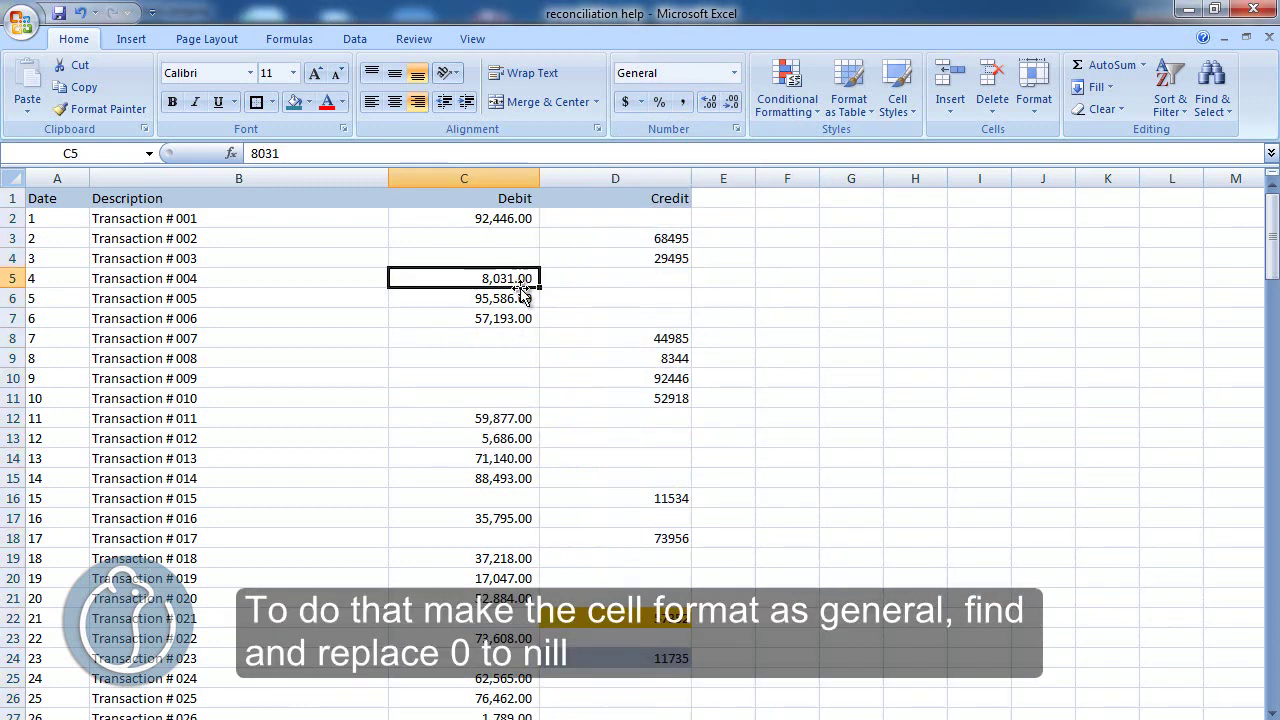
Step: Set the Debit column's number format to General
left_click(515, 179)
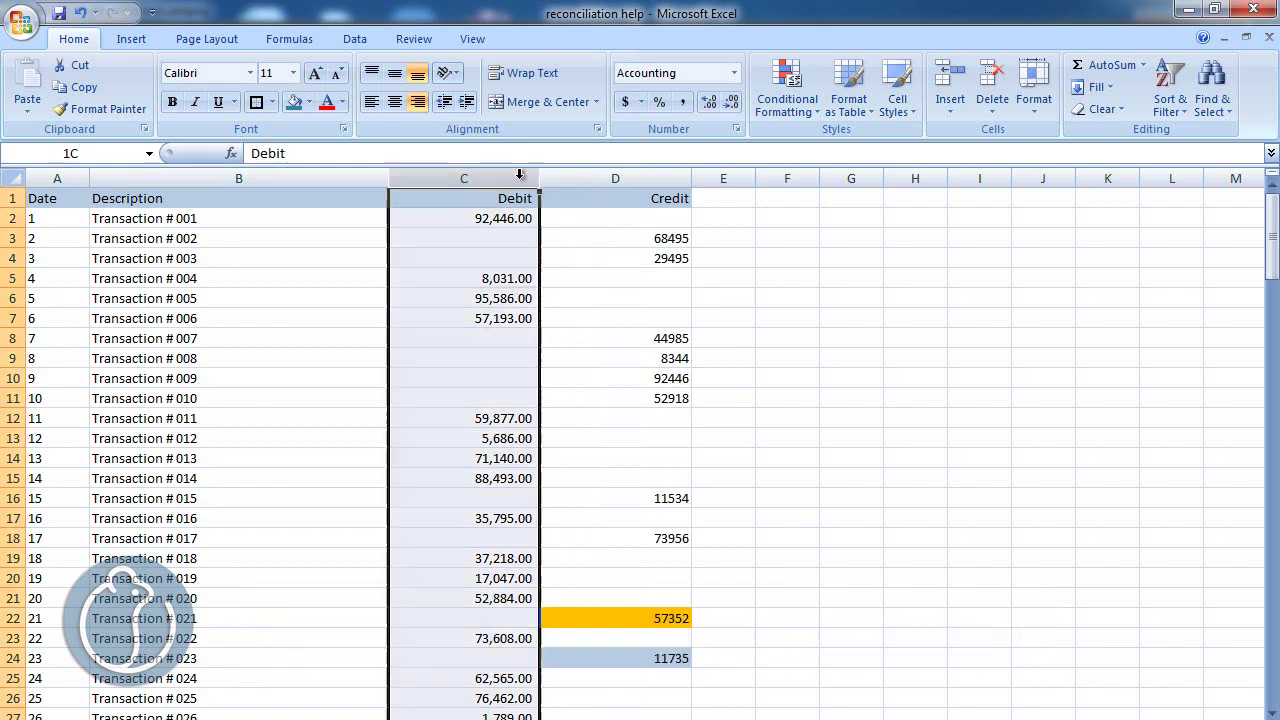
left_click(734, 73)
left_click(740, 104)
left_click(921, 410)
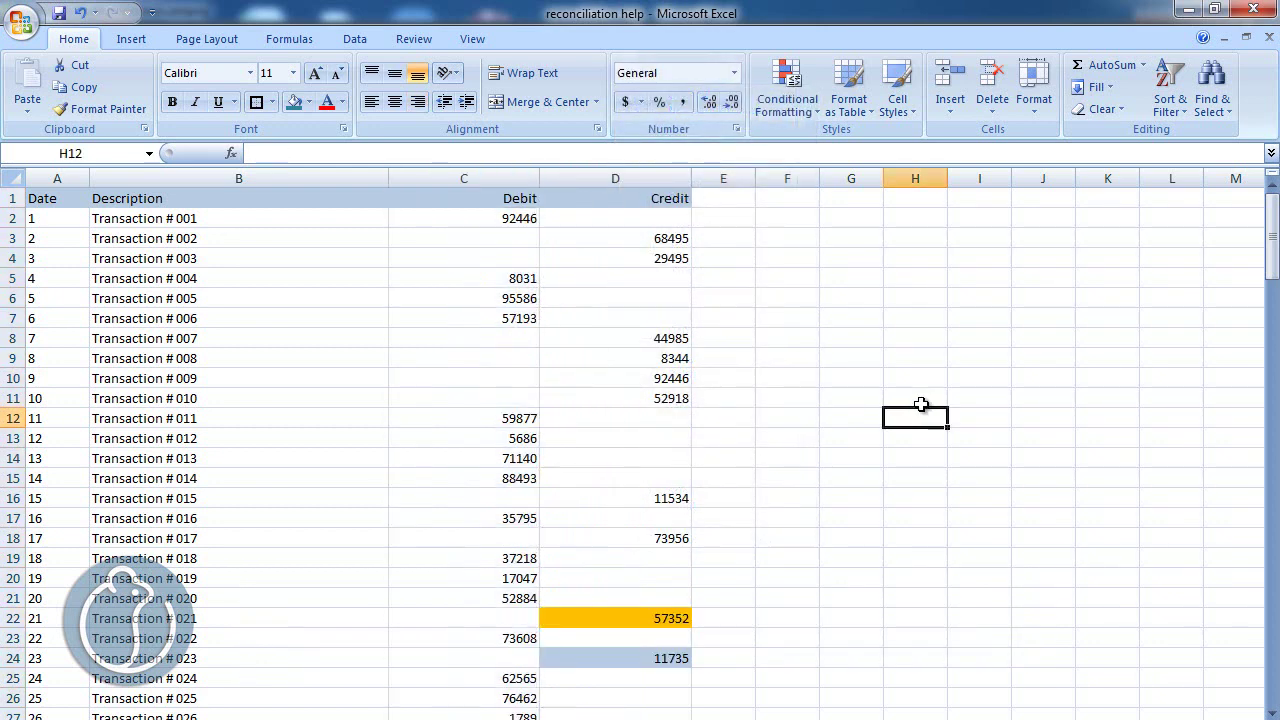
Step: Add a 'Working' heading in a widened column E and enter =C2+D2 in E2
left_click_drag(760, 182, 848, 182)
left_click(763, 197)
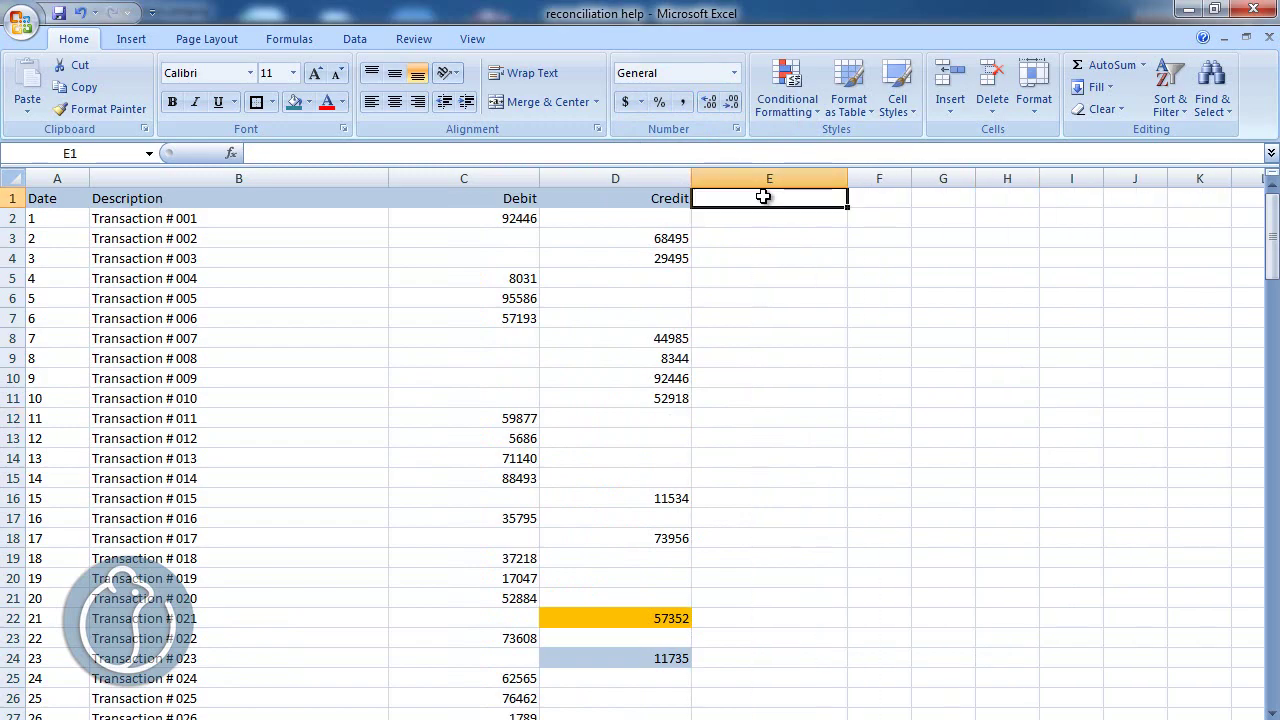
type("Working")
key("Return")
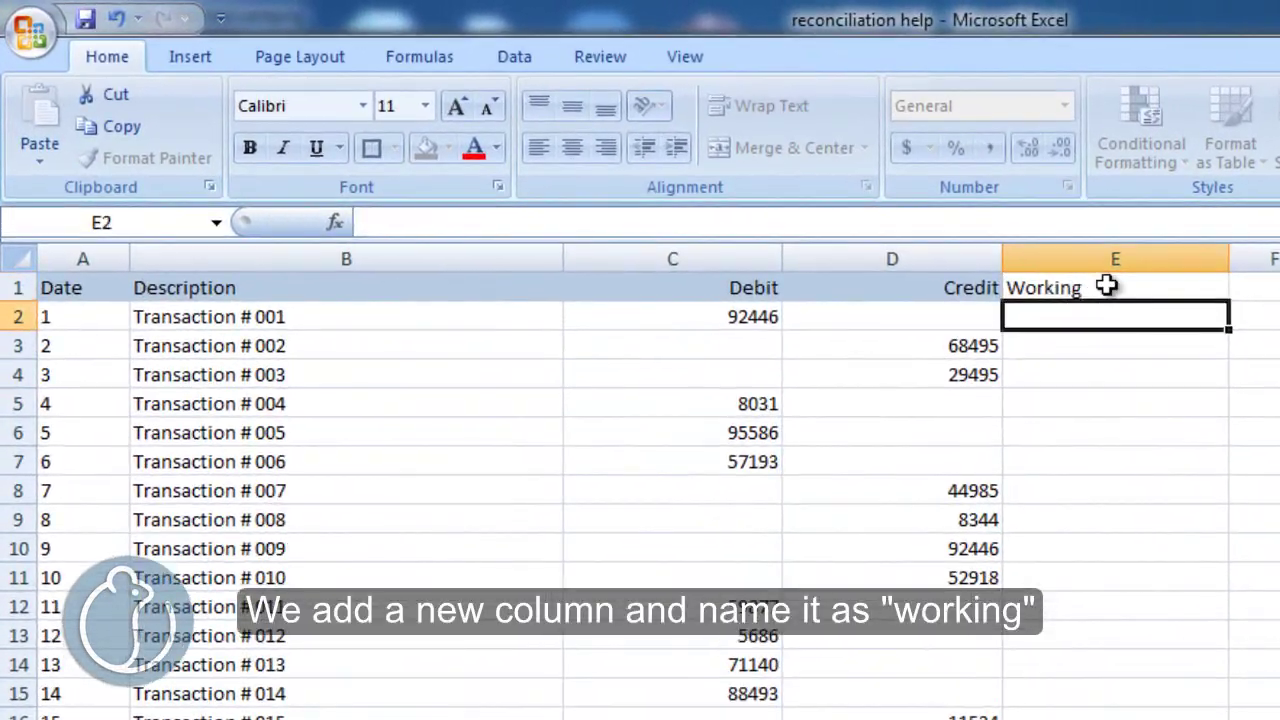
type("=")
left_click(762, 316)
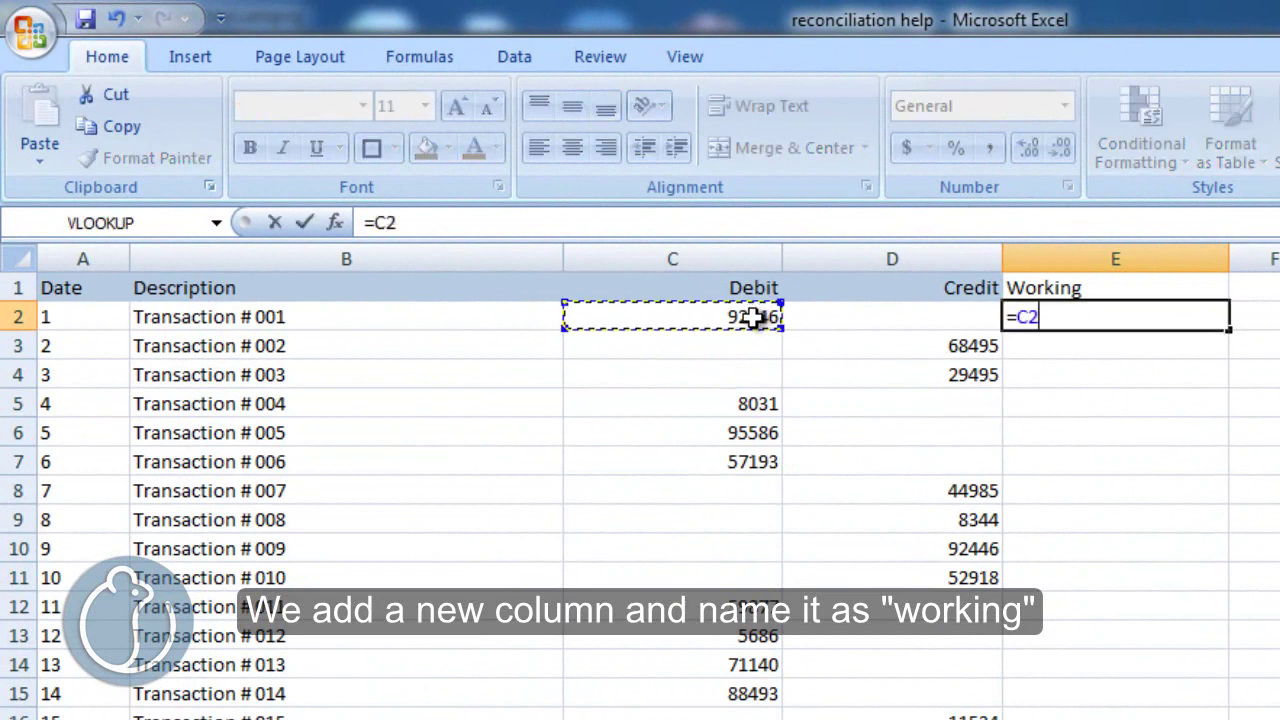
type("+")
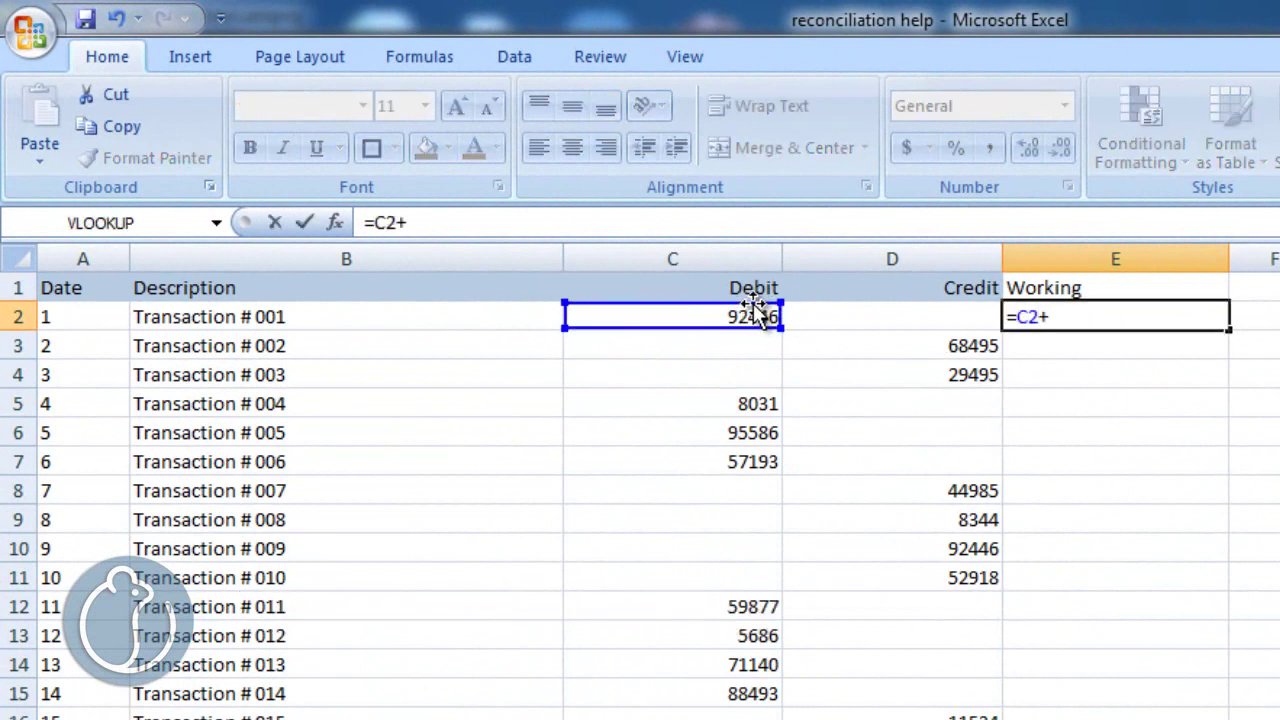
left_click(878, 310)
key("Return")
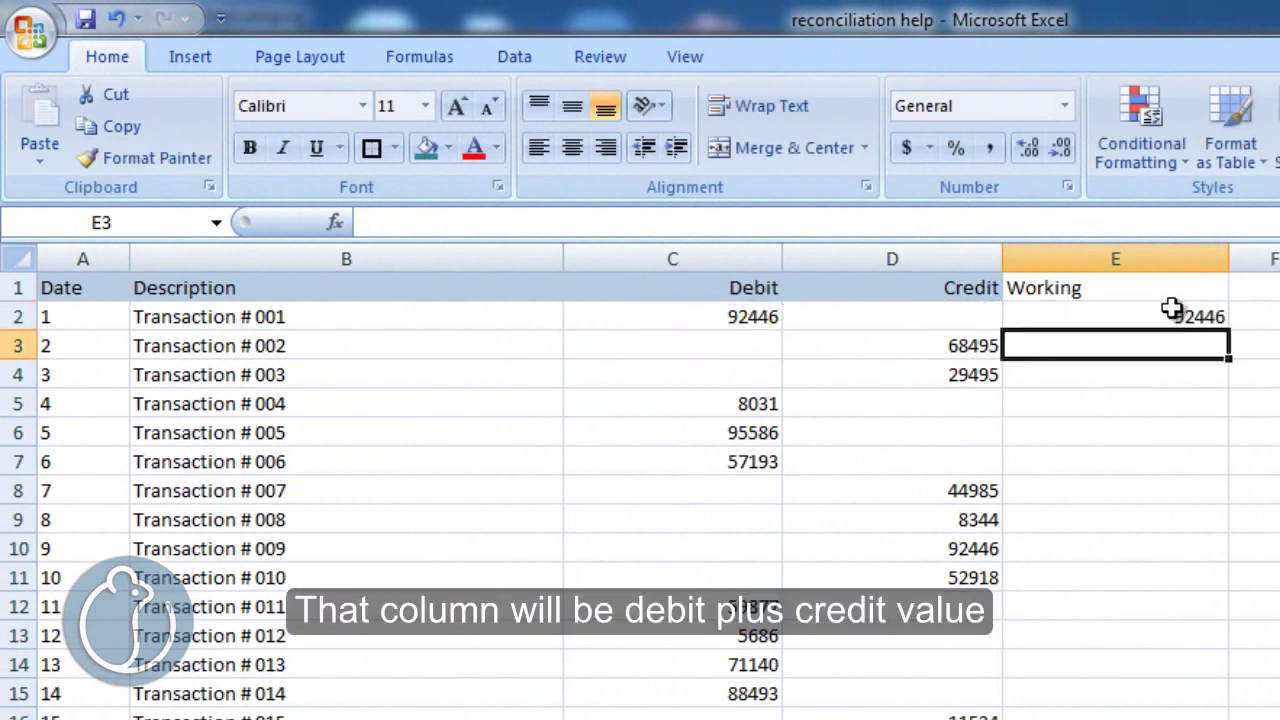
Step: Fill the =C2+D2 formula down column E to row 150
left_click(1171, 312)
left_click_drag(1233, 336, 845, 712)
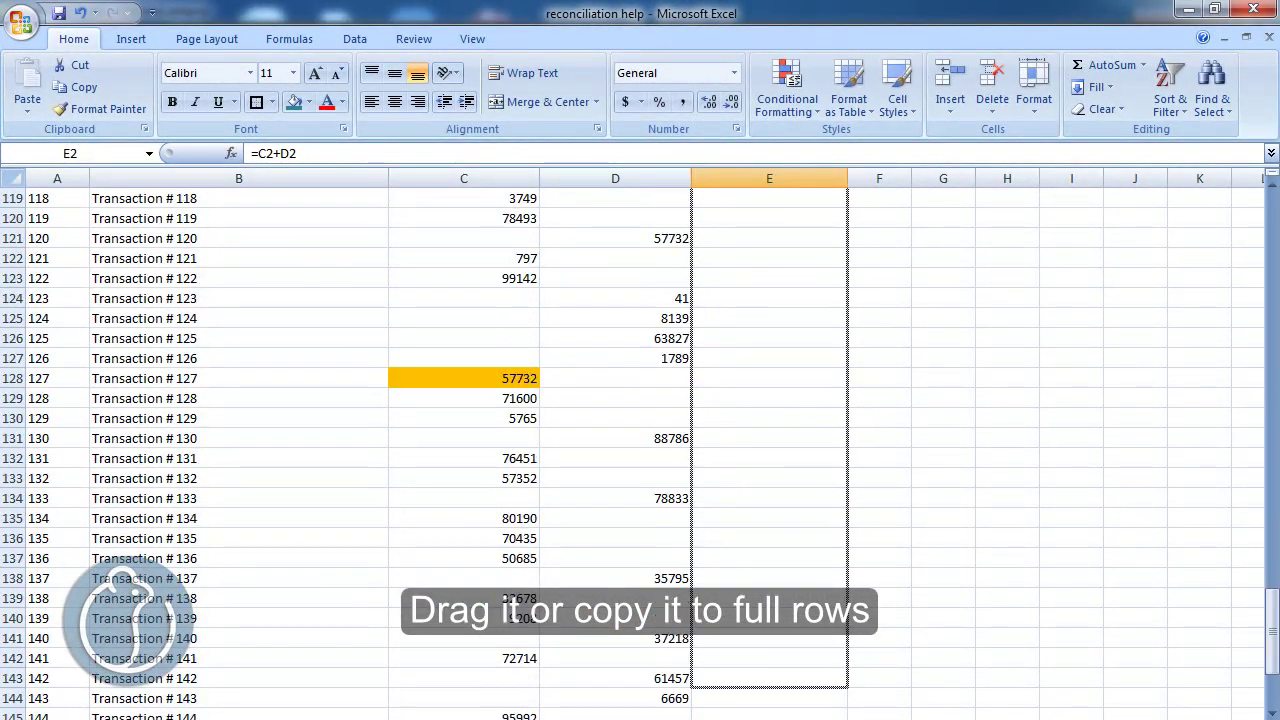
left_click_drag(845, 712, 834, 662)
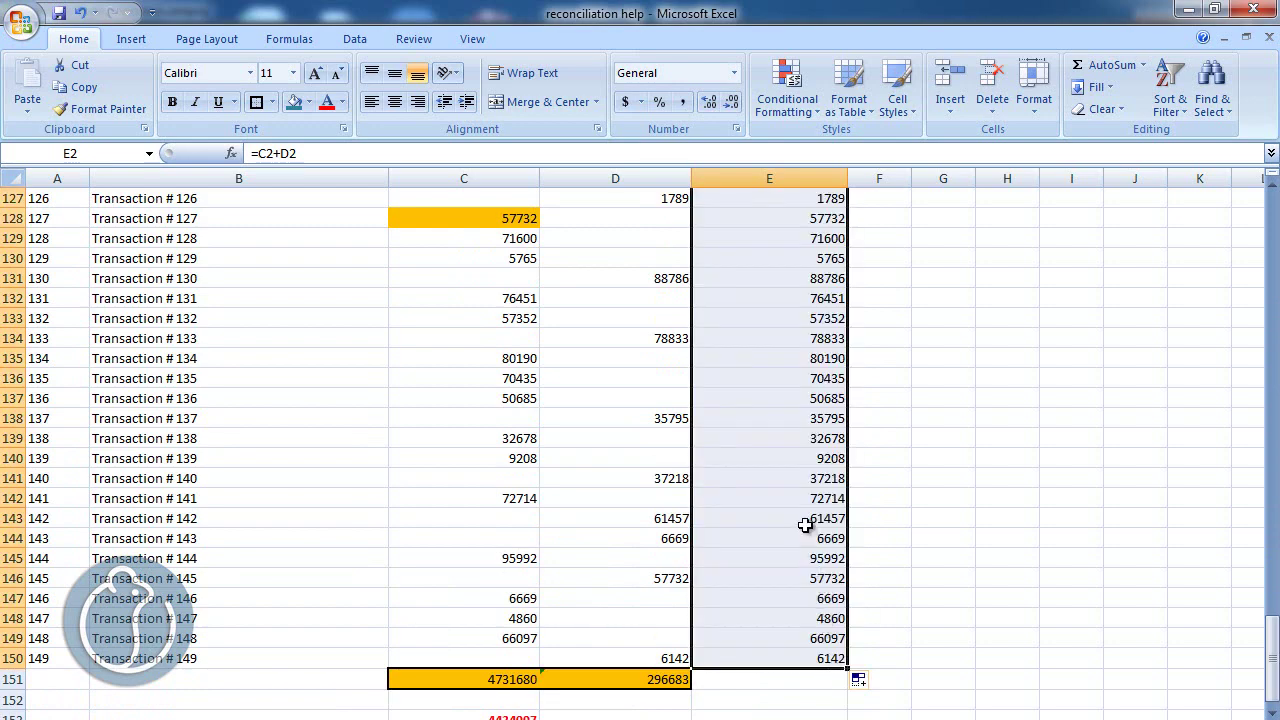
scroll(805, 525, "up", 14)
scroll(805, 520, "up", 12)
scroll(803, 518, "up", 16)
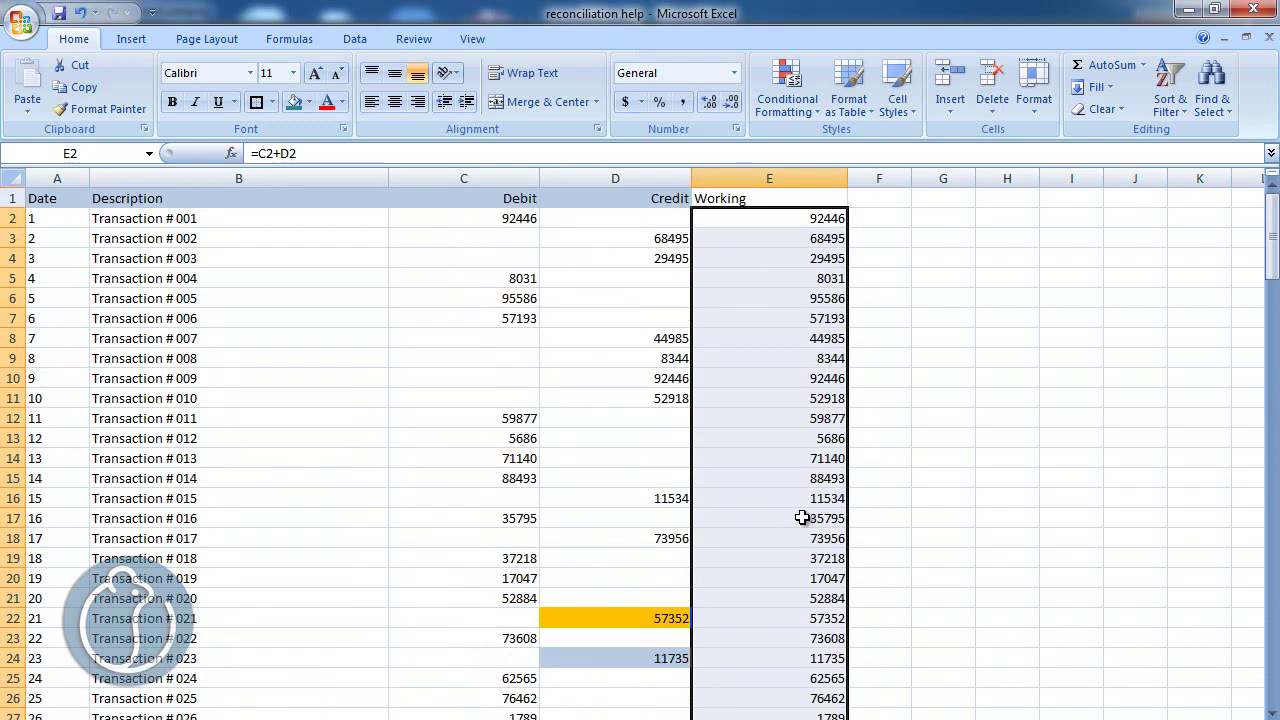
left_click(41, 198)
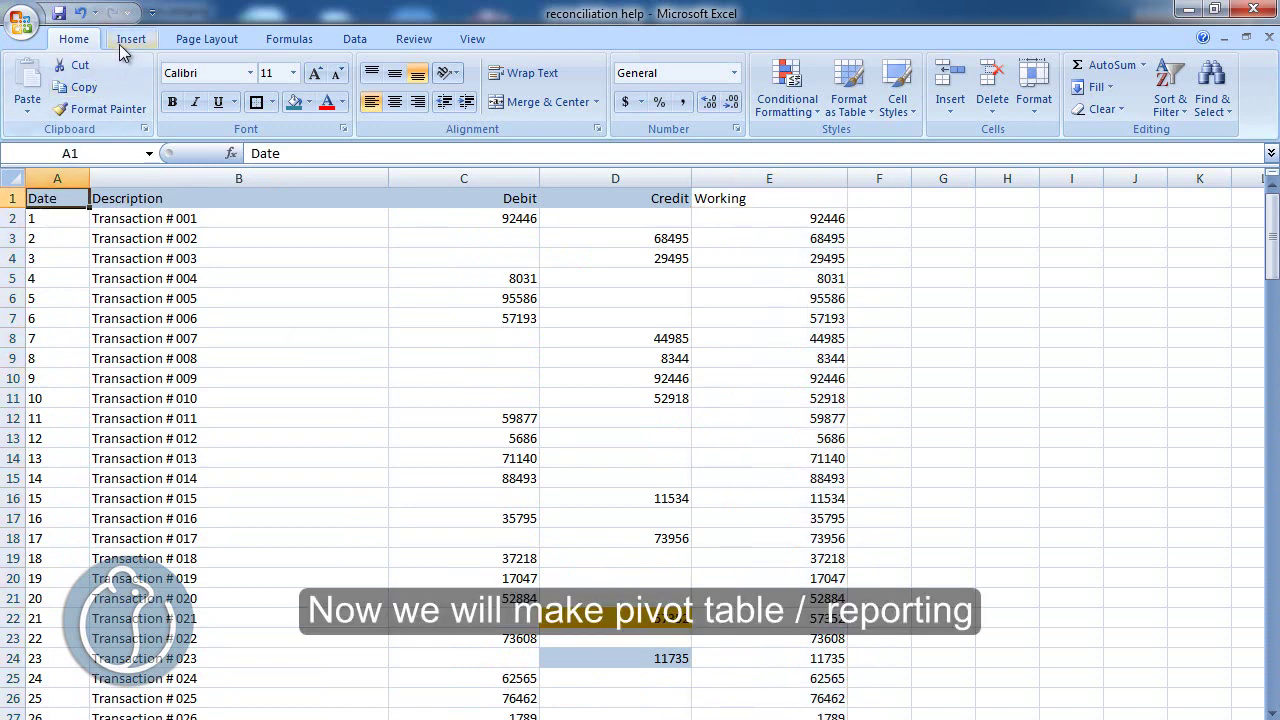
Step: Insert a PivotTable on a new sheet with Working as rows and counts of Debit and Credit
left_click(125, 42)
left_click(36, 80)
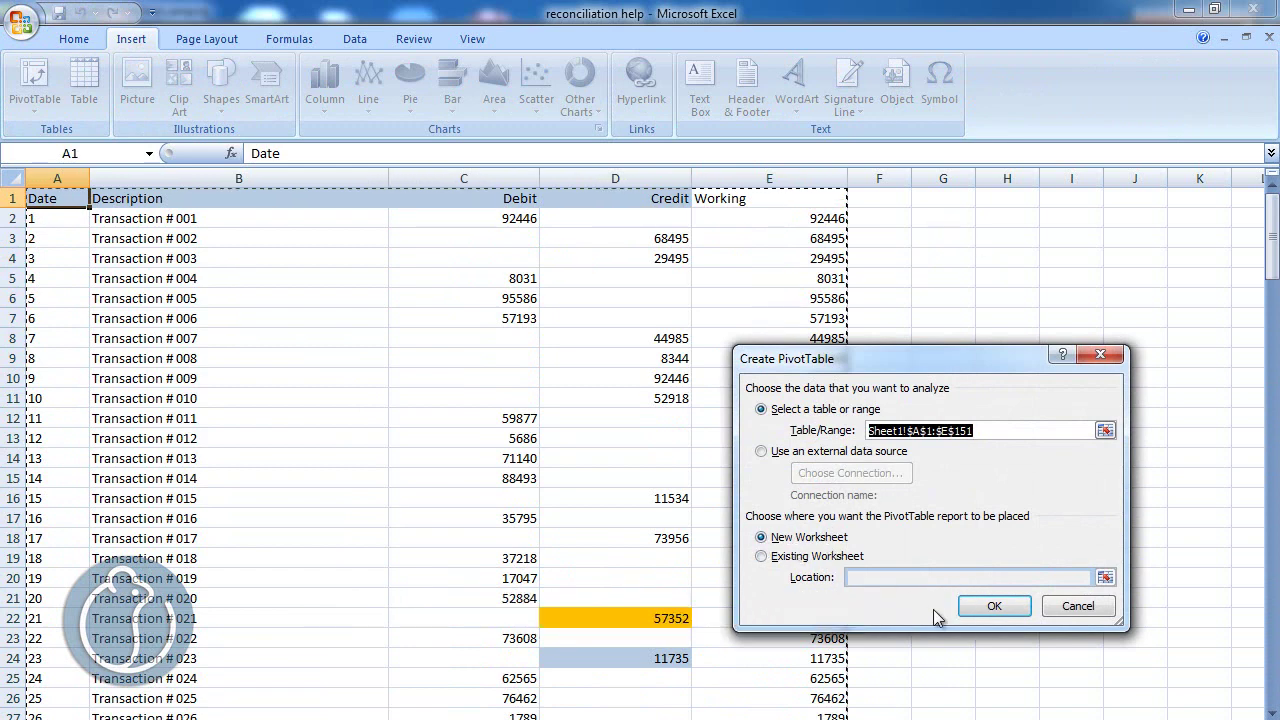
left_click(995, 606)
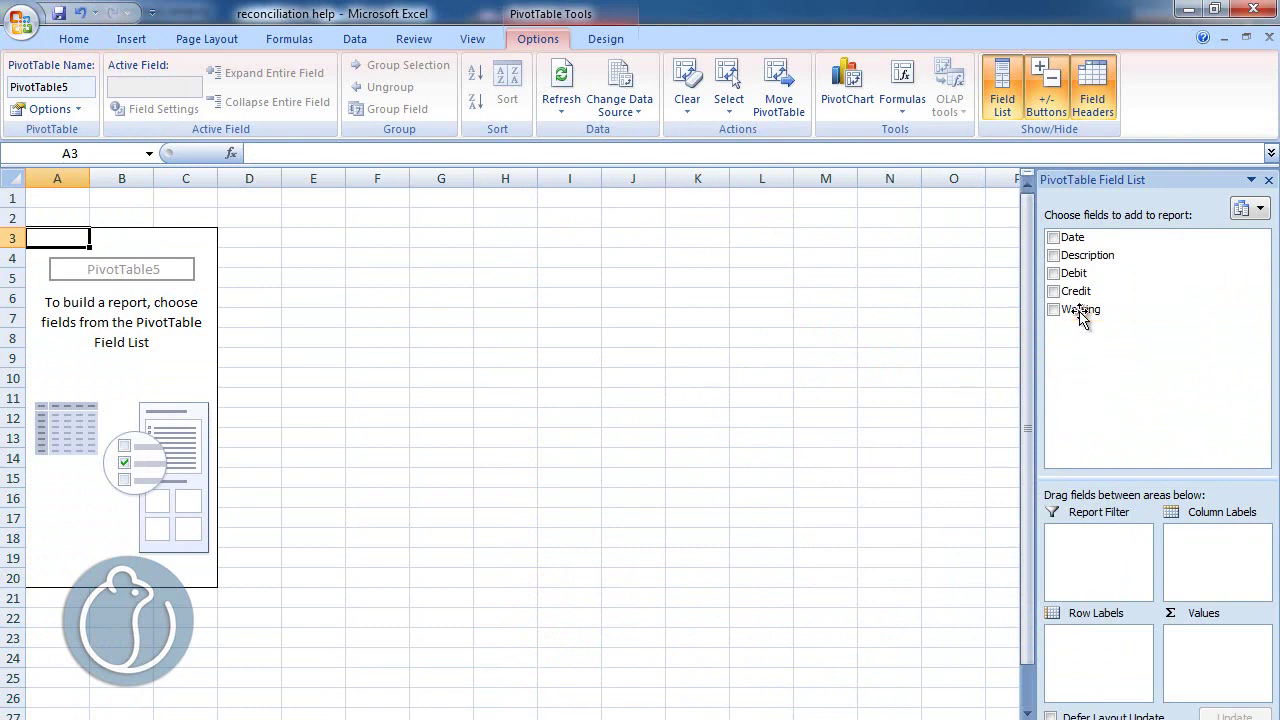
left_click_drag(1080, 310, 1115, 662)
left_click_drag(1073, 273, 1215, 650)
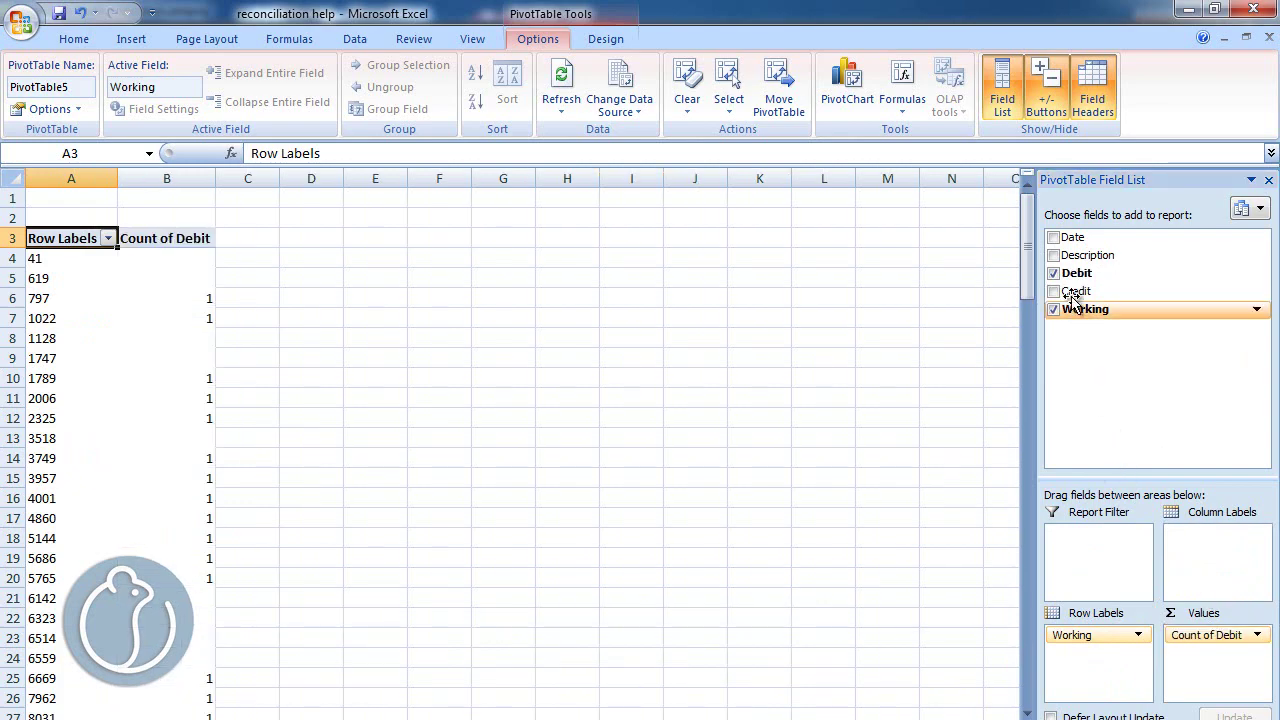
left_click_drag(1076, 291, 1182, 660)
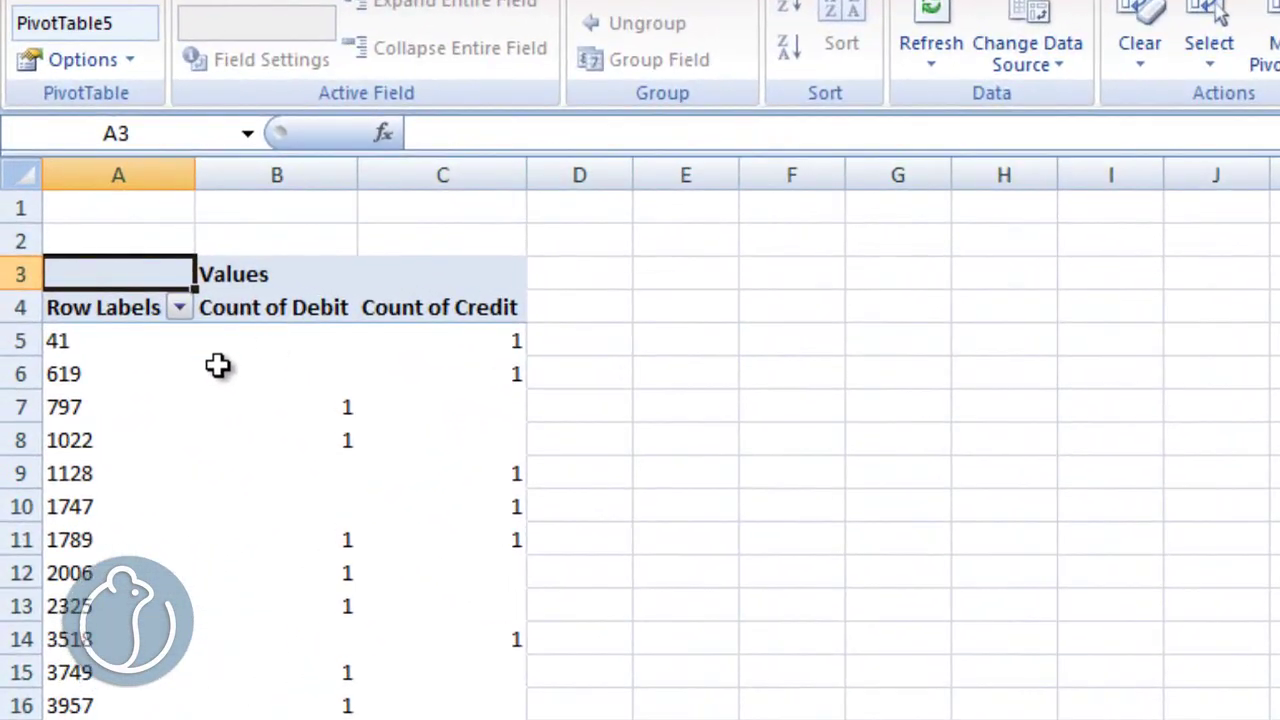
Step: Copy columns A–C and Paste Special them back as values only
left_click_drag(80, 175, 477, 180)
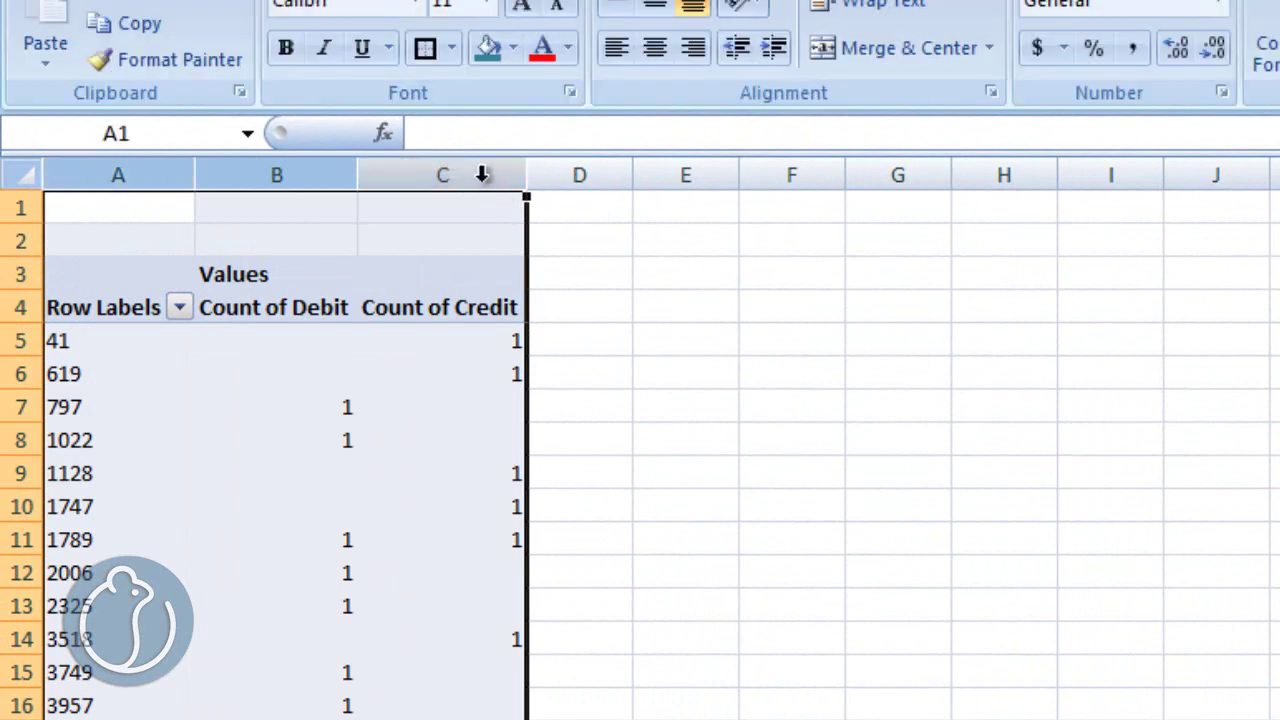
right_click(482, 180)
left_click(575, 242)
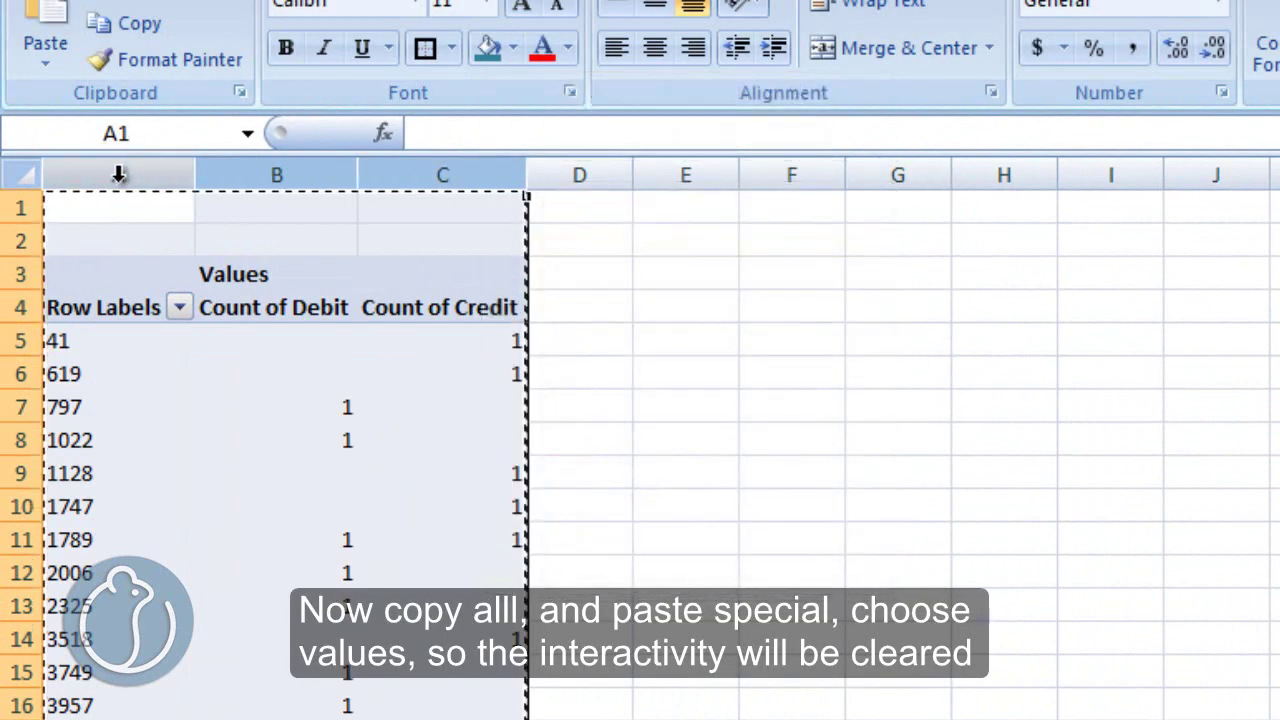
right_click(118, 176)
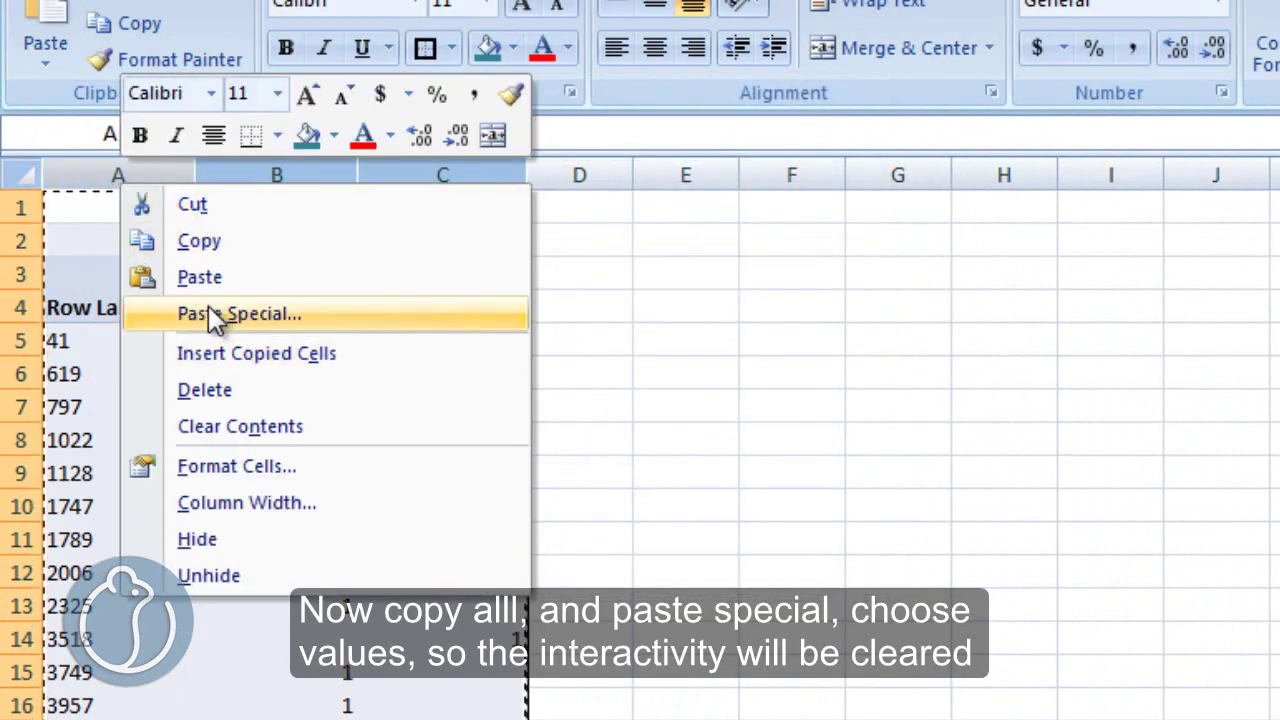
left_click(260, 314)
left_click(80, 189)
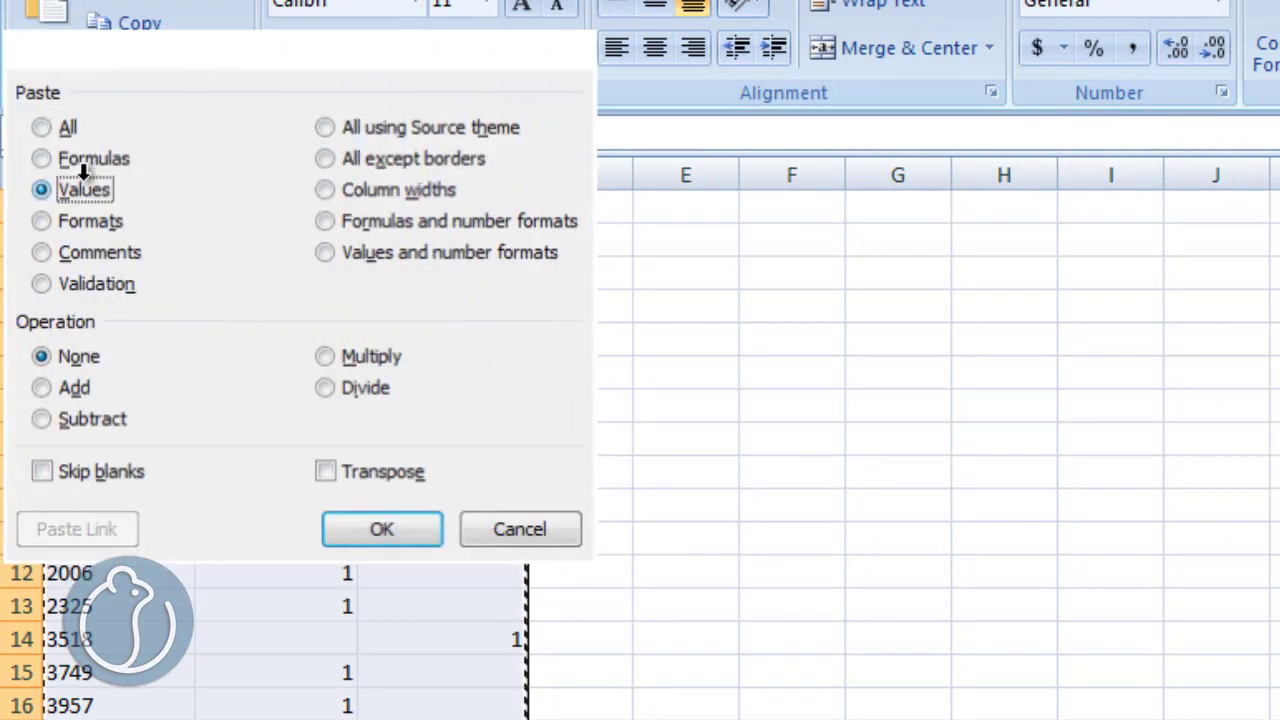
left_click(377, 523)
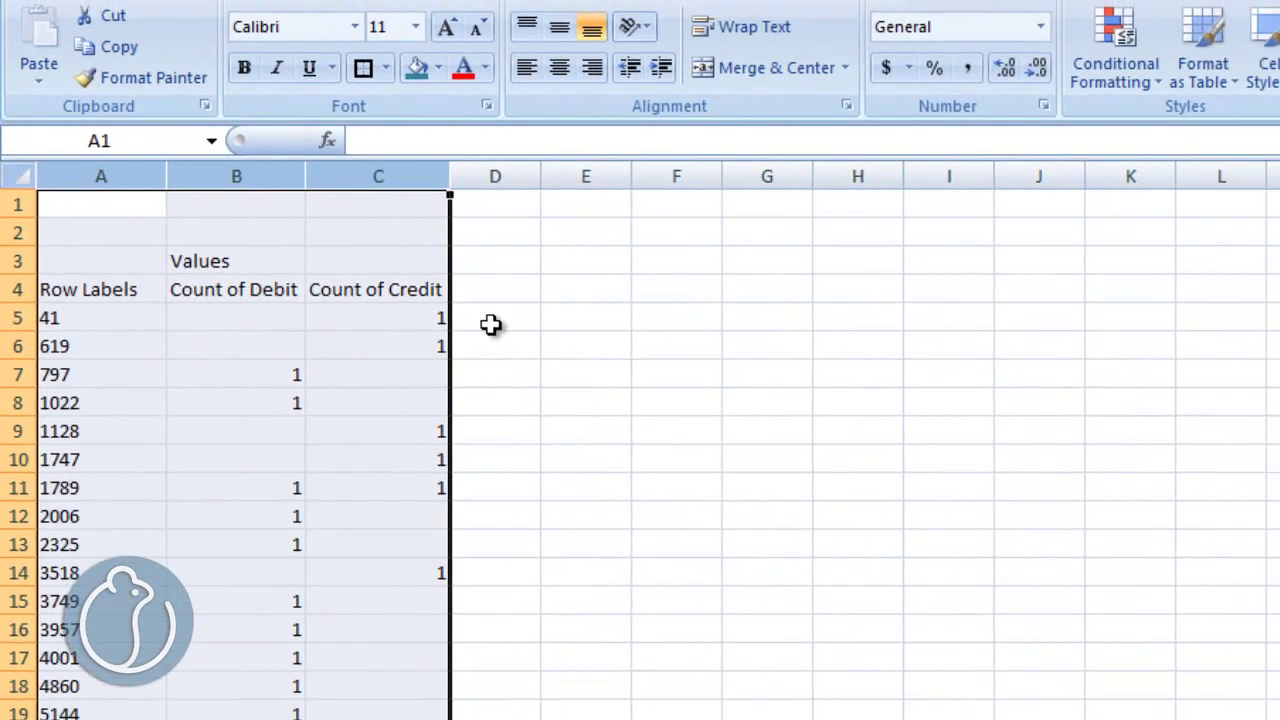
Step: Review the Count of Debit and Count of Credit headers and the first amount, 41
left_click(344, 276)
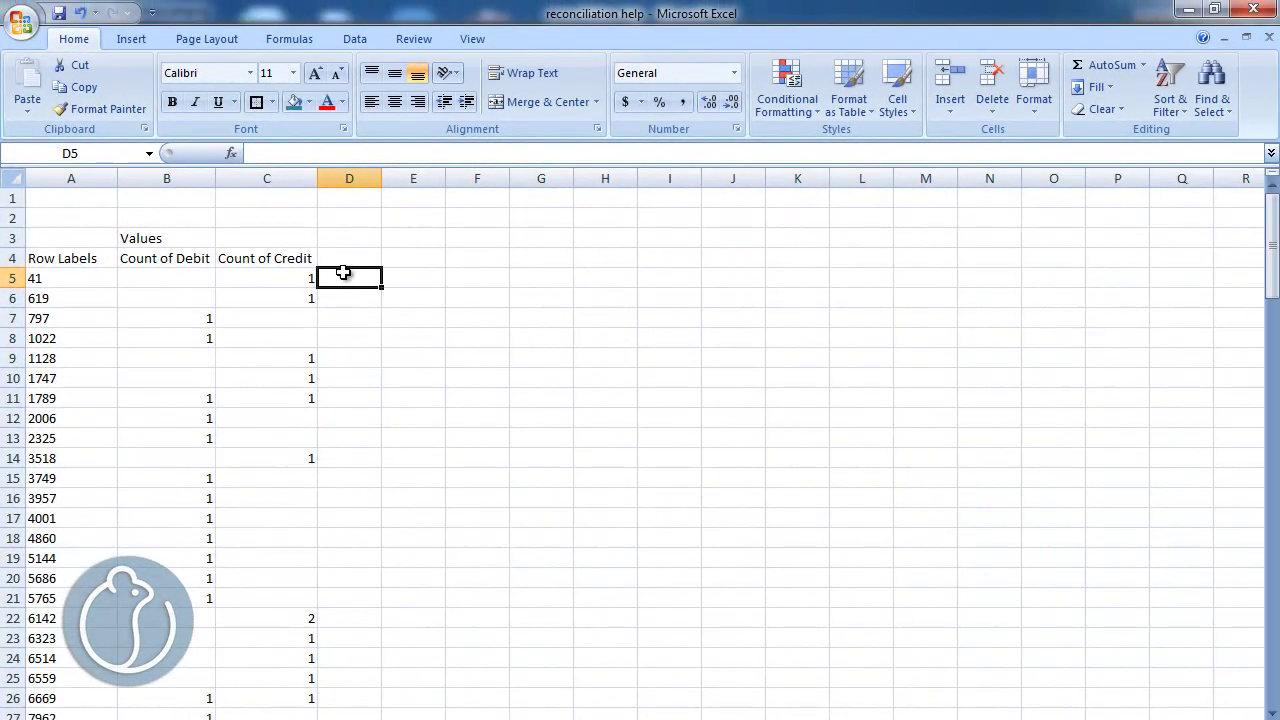
left_click(170, 262)
left_click(290, 262)
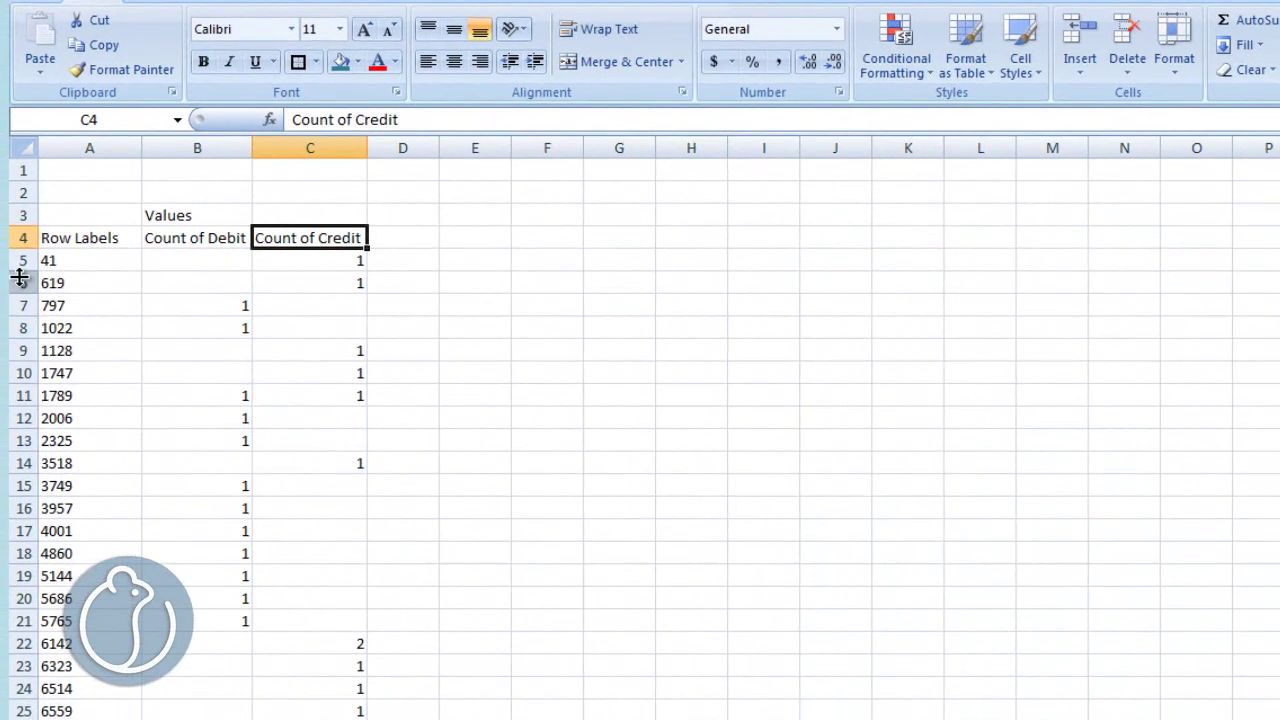
left_click(62, 280)
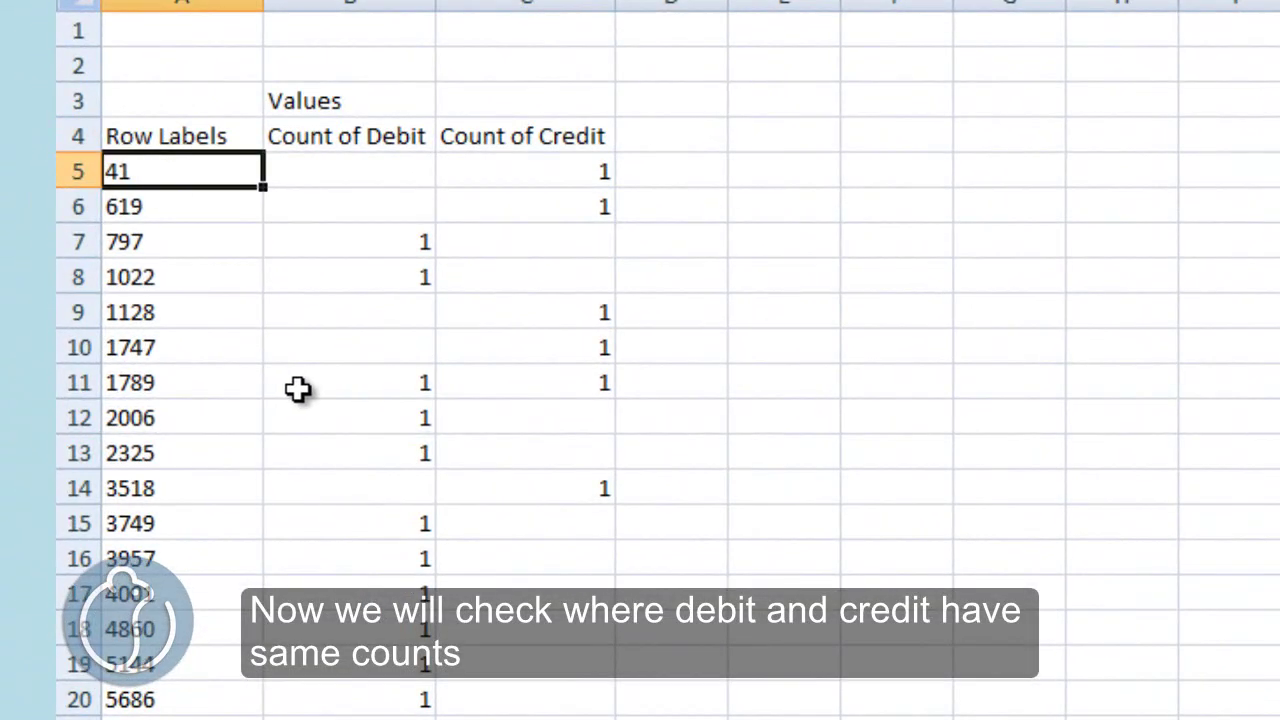
Step: Compare debit and credit counts for amounts such as 41, 619 and 1789
left_click(338, 168)
left_click(583, 170)
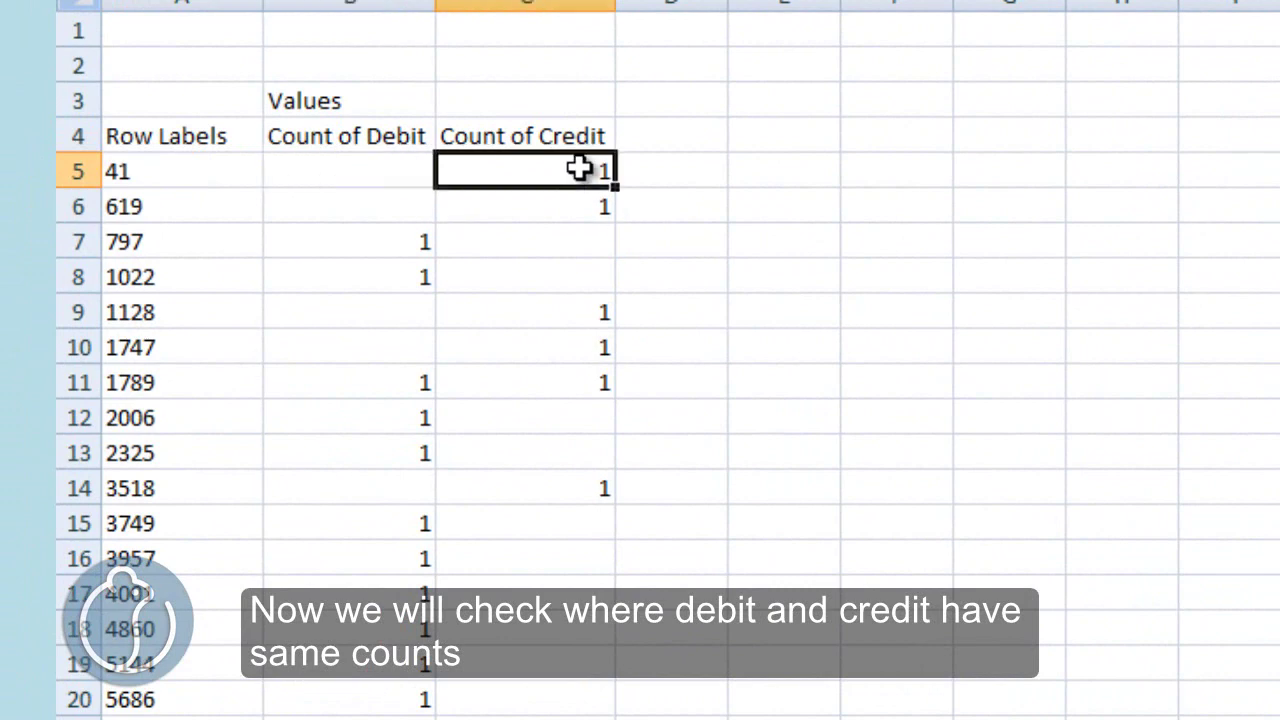
left_click(143, 208)
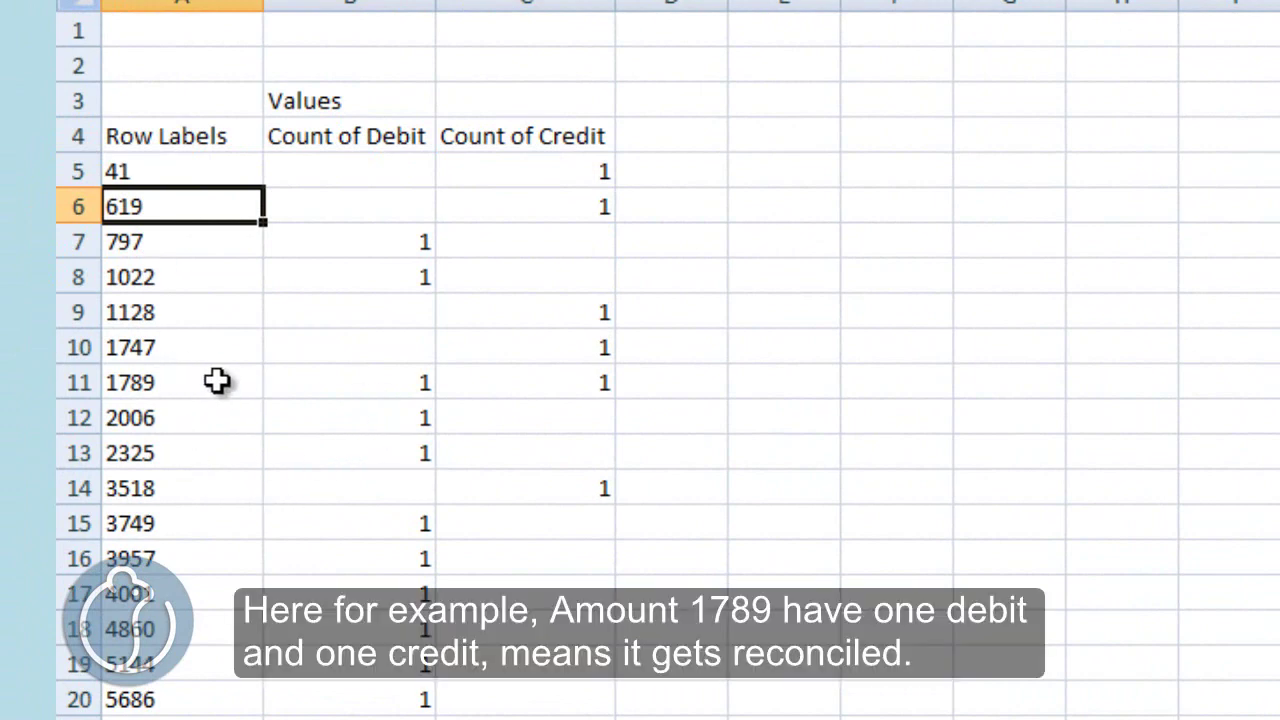
left_click(147, 379)
left_click(418, 390)
left_click(496, 413)
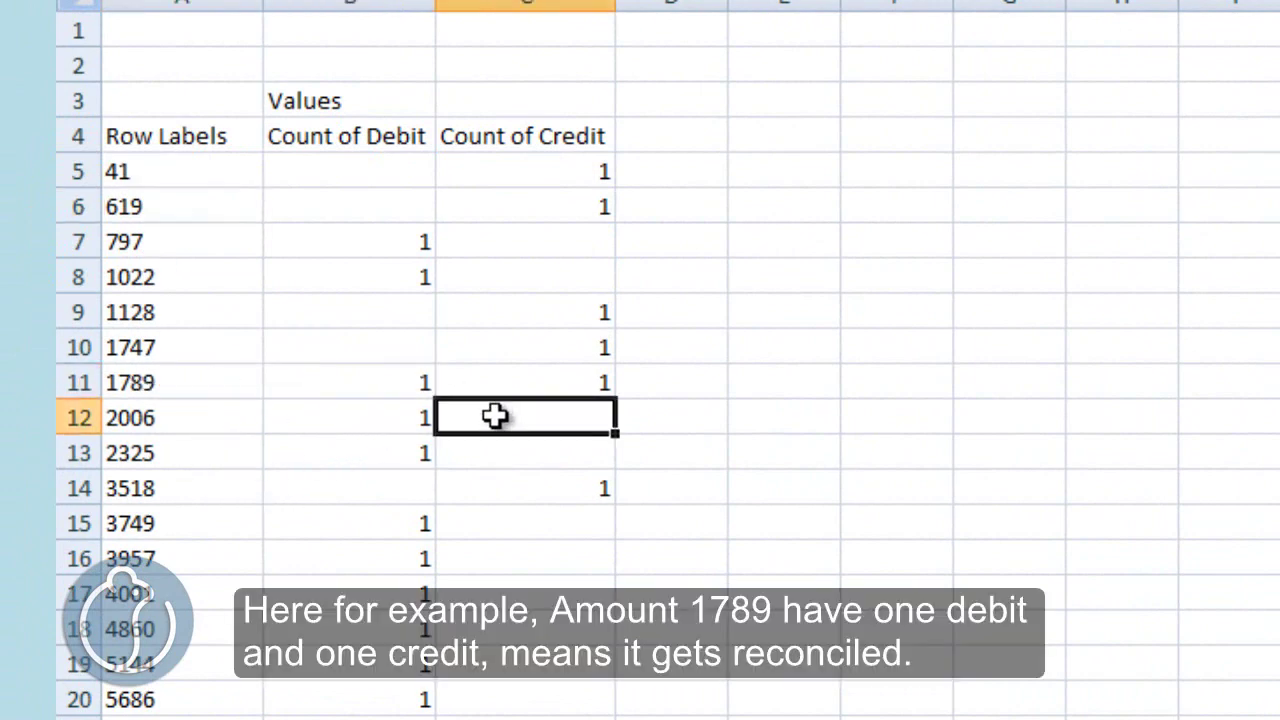
Step: Enter the formula =B5-C5 in D5
left_click(668, 173)
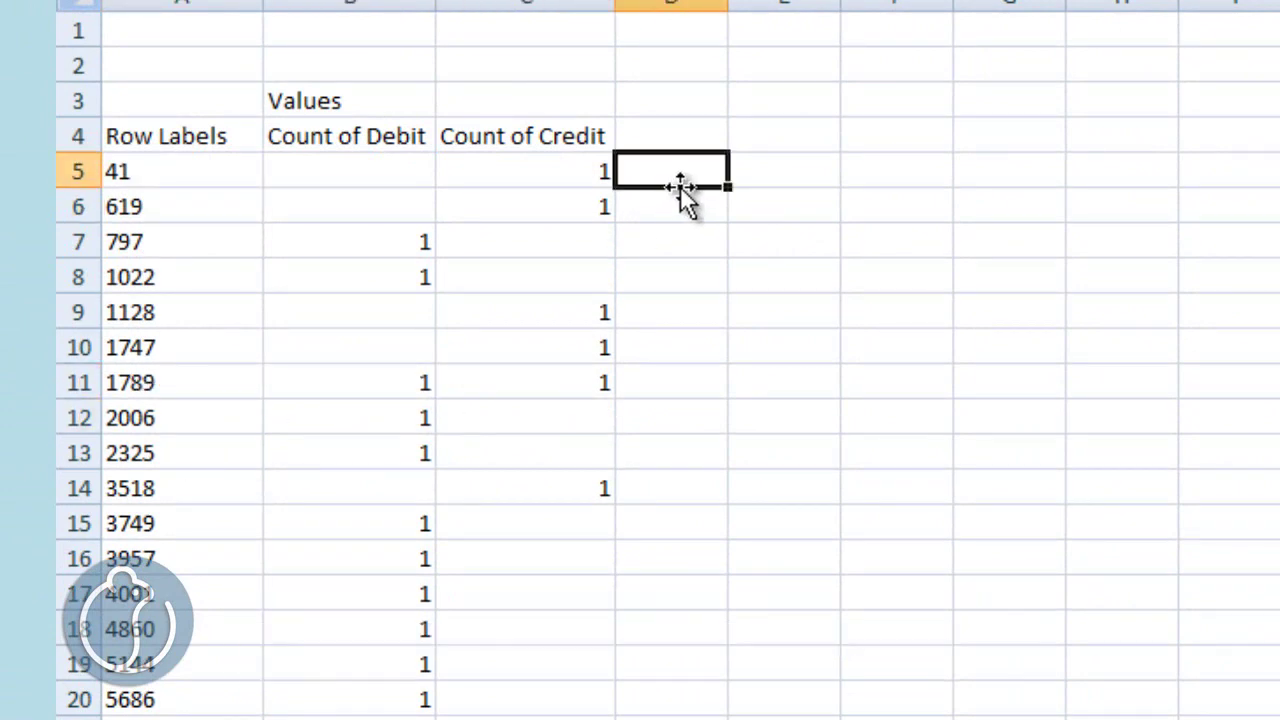
type("=")
left_click(371, 168)
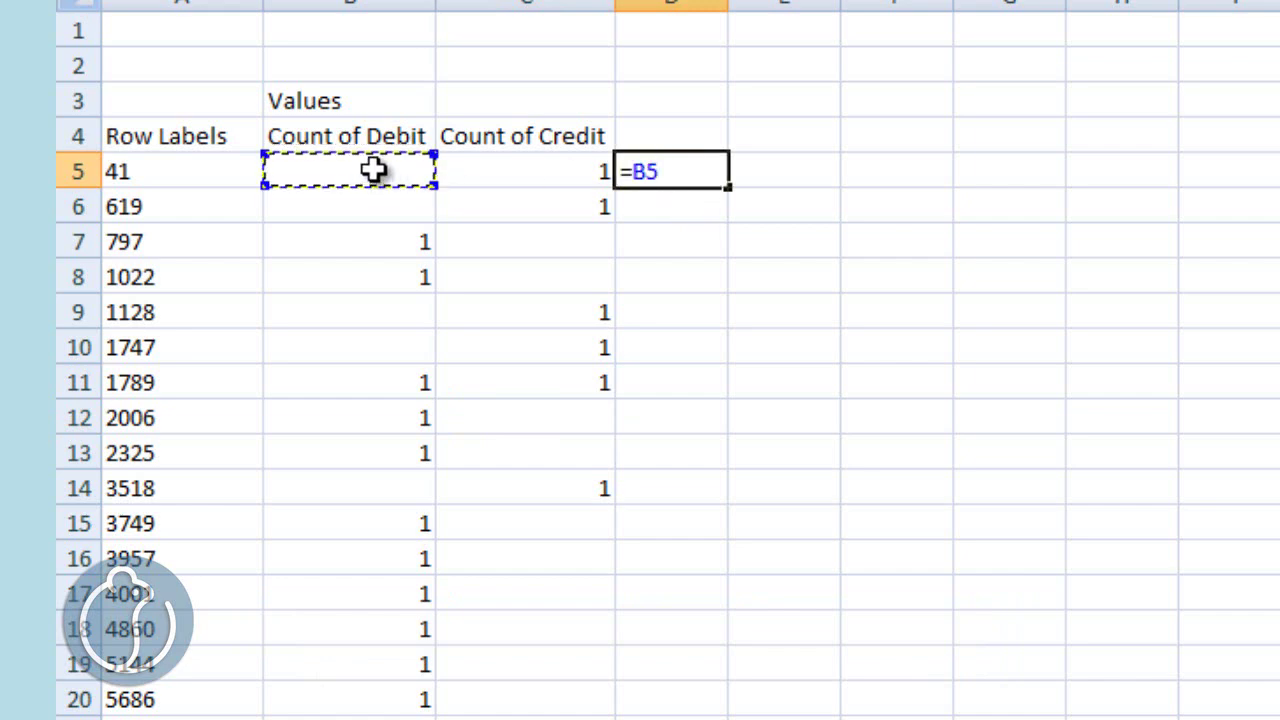
type("-")
left_click(525, 168)
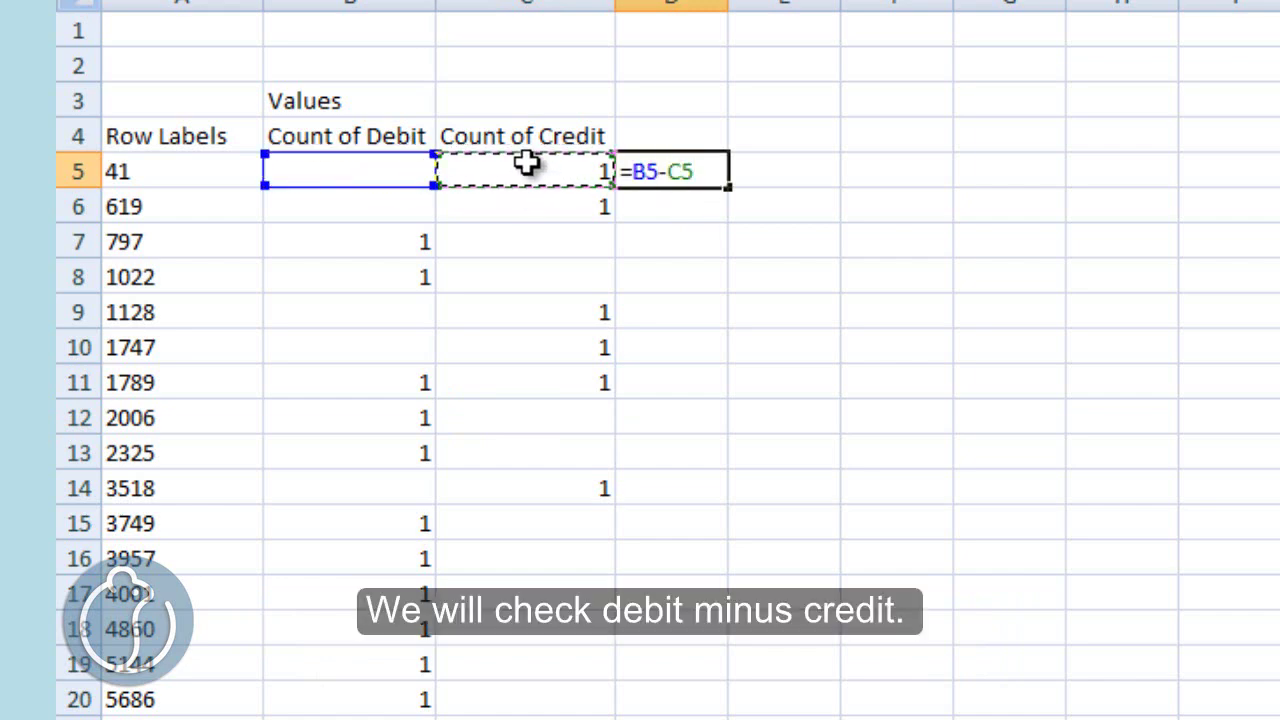
key("Return")
Step: Fill =B5-C5 down column D and give the column the heading 'Sort'
left_click(685, 170)
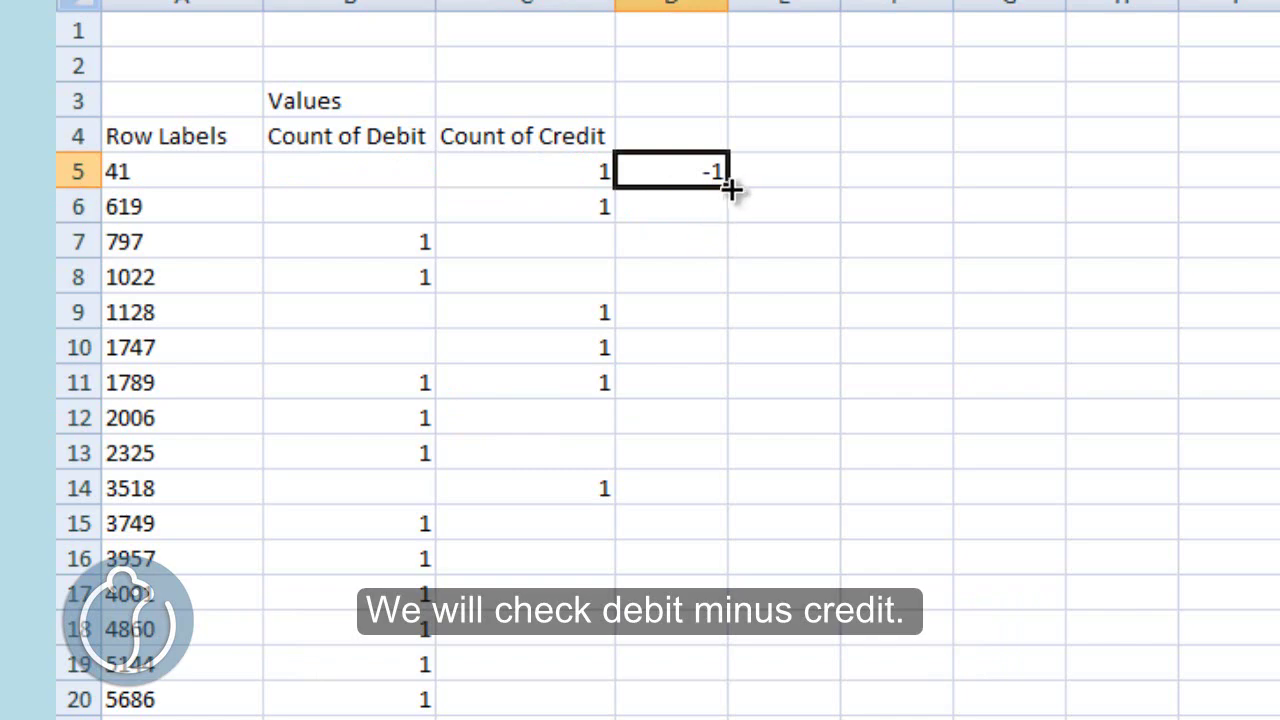
mouse_move(730, 196)
left_mouse_down()
mouse_move(428, 712)
mouse_move(390, 684)
left_mouse_up()
scroll(354, 380, "up", 12)
scroll(354, 380, "up", 15)
scroll(354, 380, "up", 6)
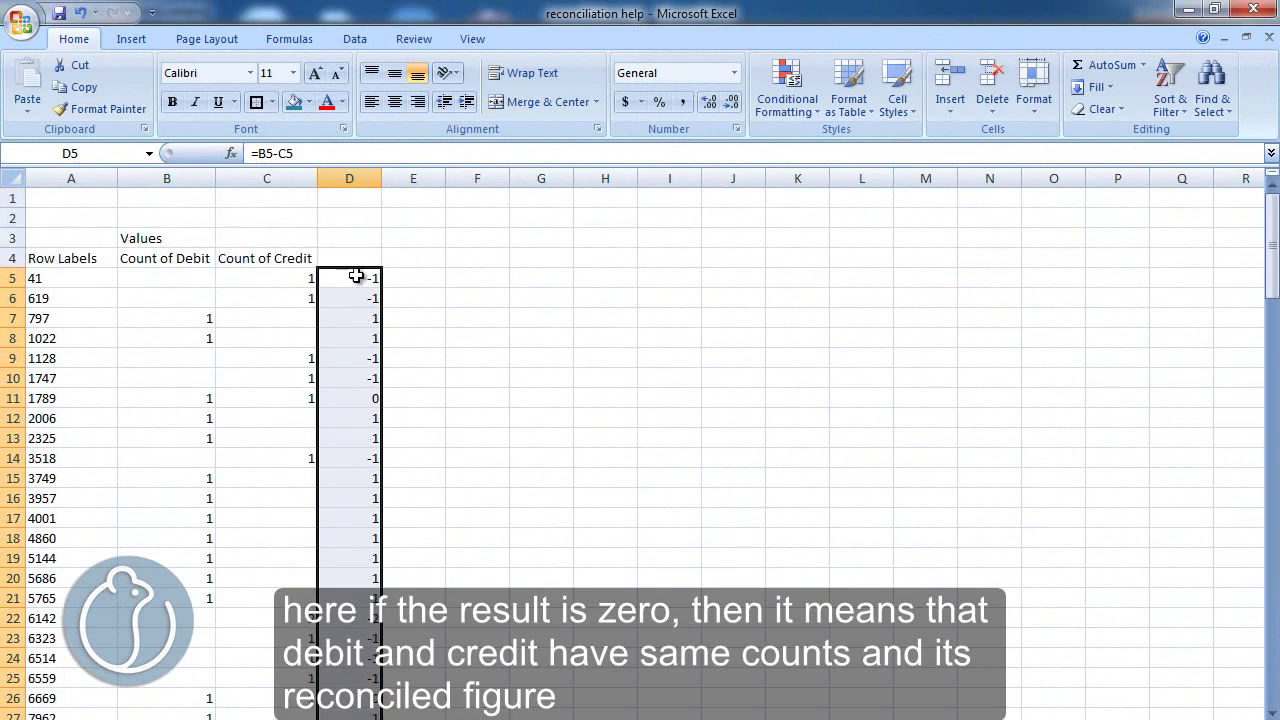
left_click(347, 254)
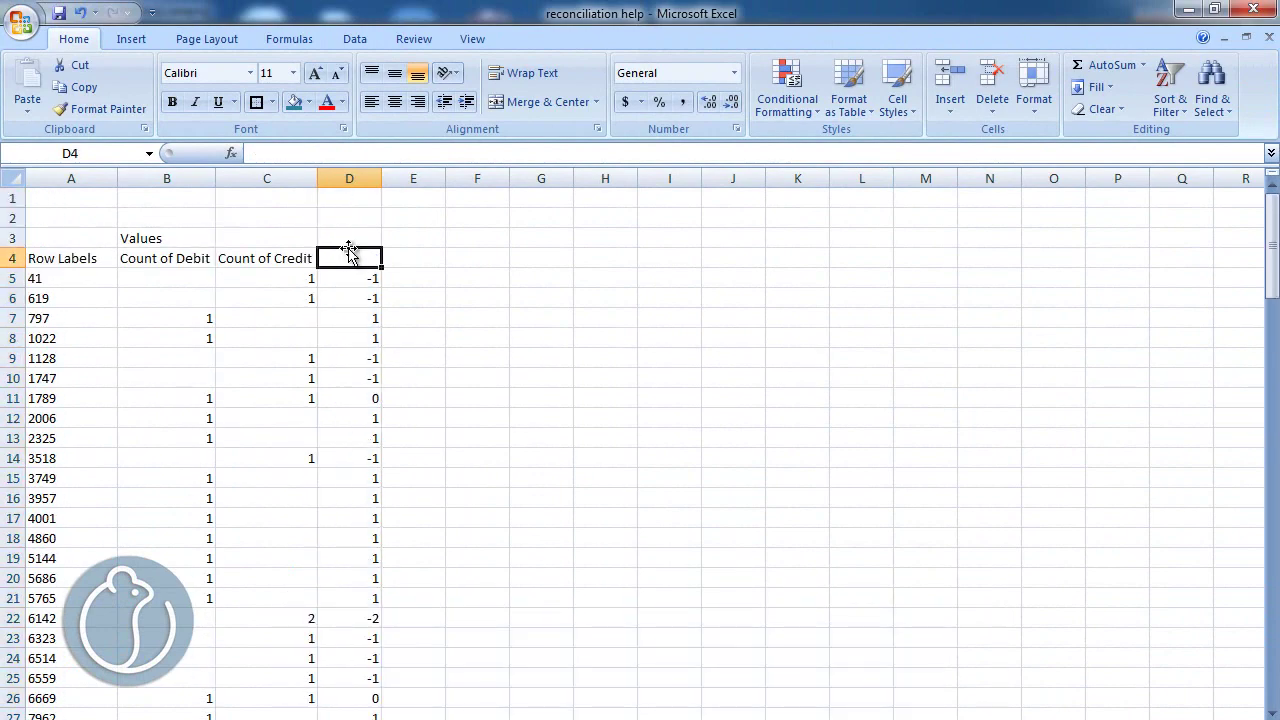
type("Sort")
key("Return")
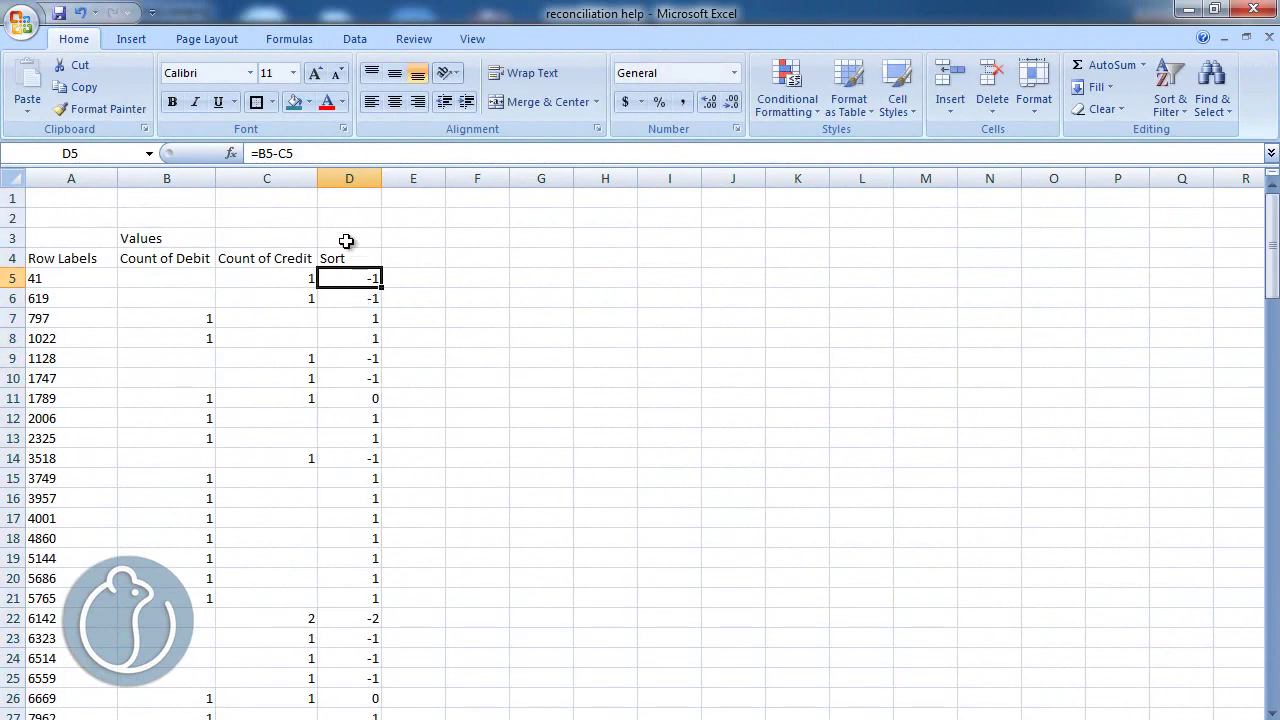
Step: Sort the table rows ascending by the Sort column
left_click_drag(346, 256, 30, 686)
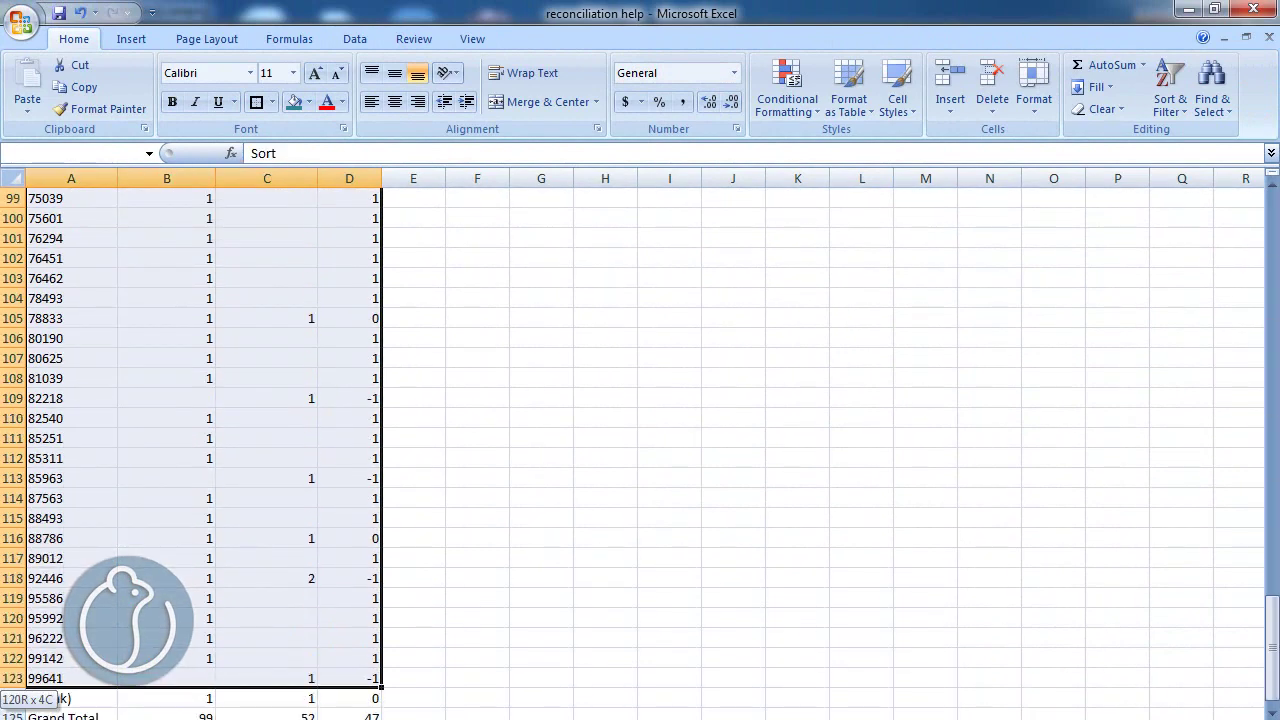
left_click_drag(30, 688, 30, 660)
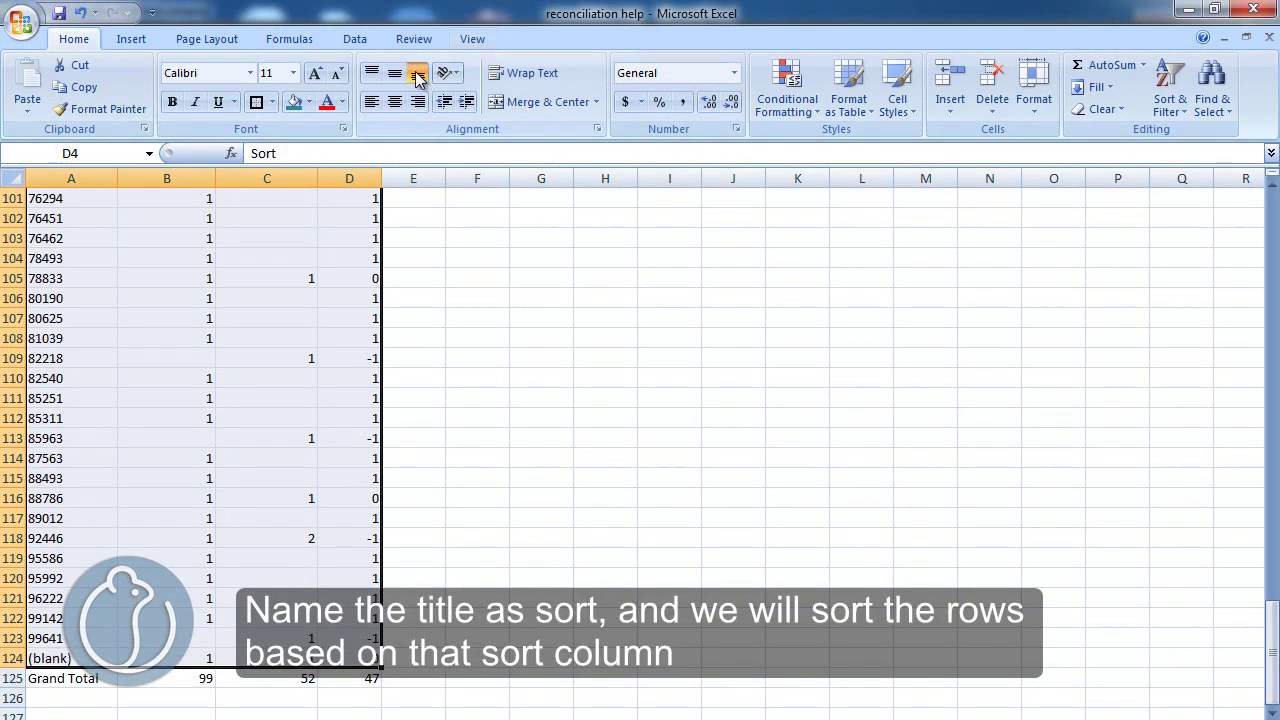
left_click(352, 38)
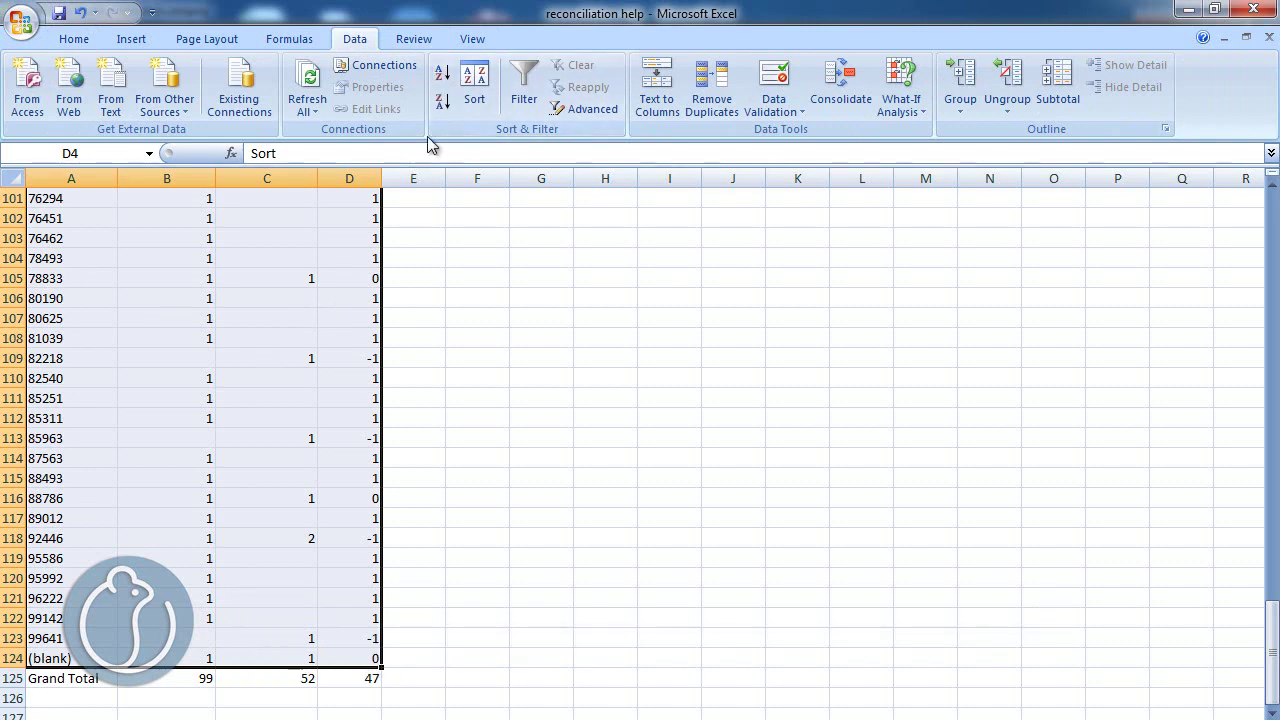
left_click(446, 80)
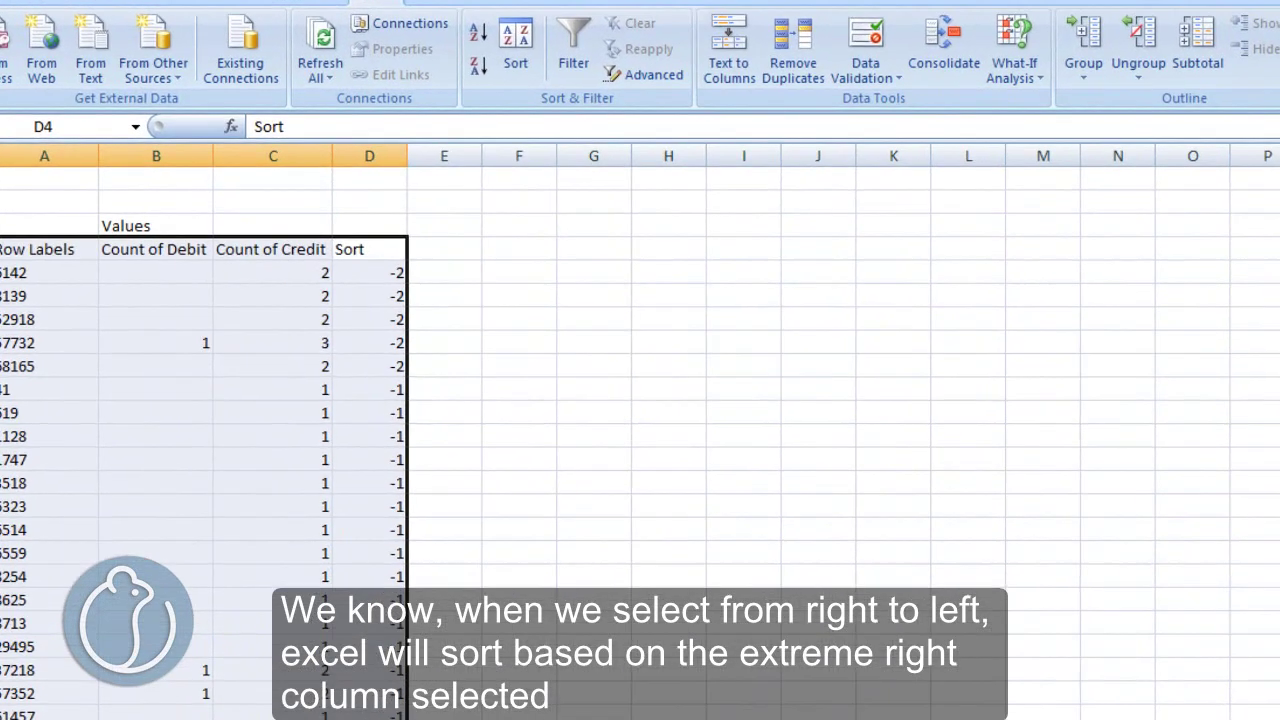
Step: Select the rows whose Sort value is -2 or -1
left_click(12, 278)
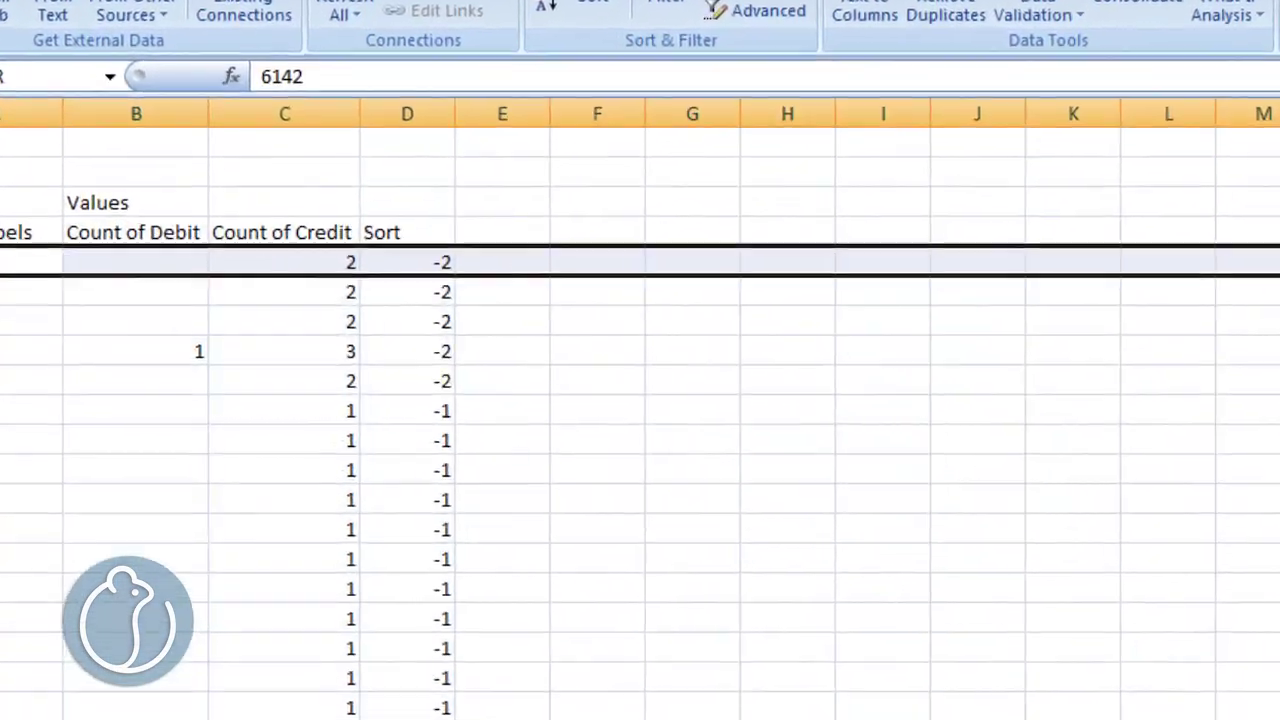
key("shift+Down")
key("shift+Down")
key("shift+Down")
key("shift+Down")
mouse_move(365, 280)
left_mouse_down()
mouse_move(349, 678)
mouse_move(356, 479)
left_mouse_up()
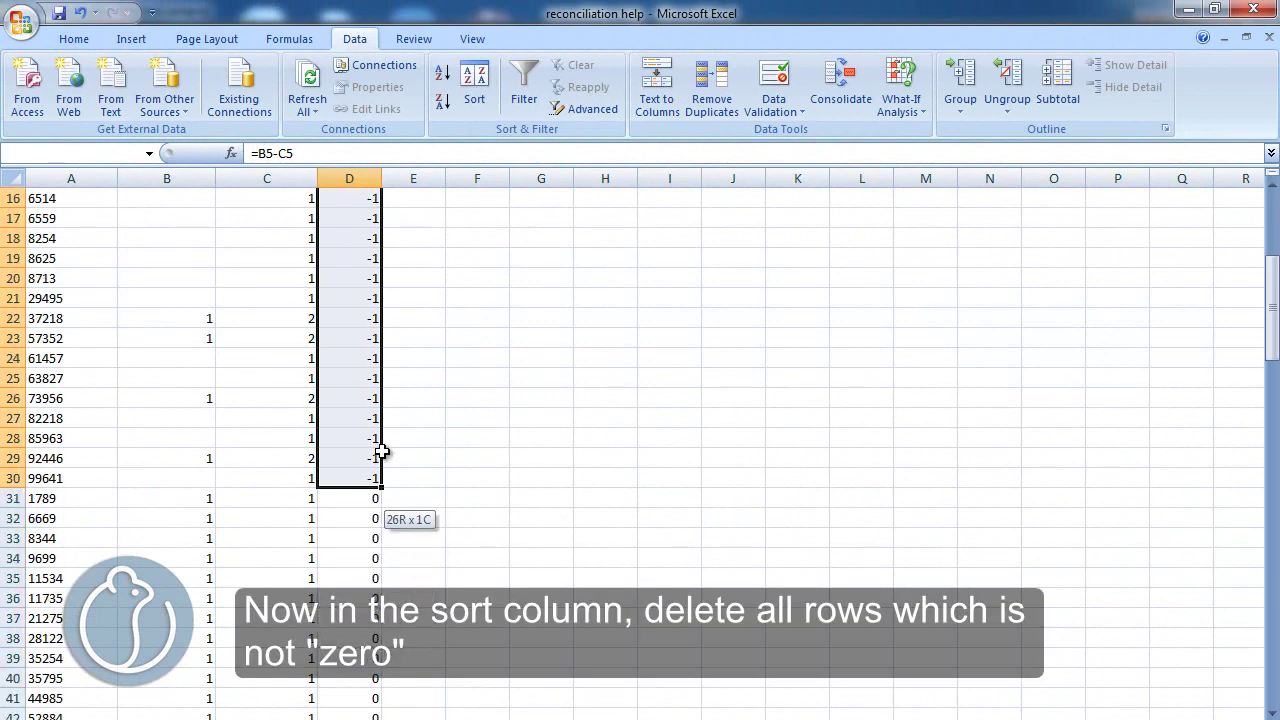
Step: Delete the entire rows with negative Sort values
right_click(361, 344)
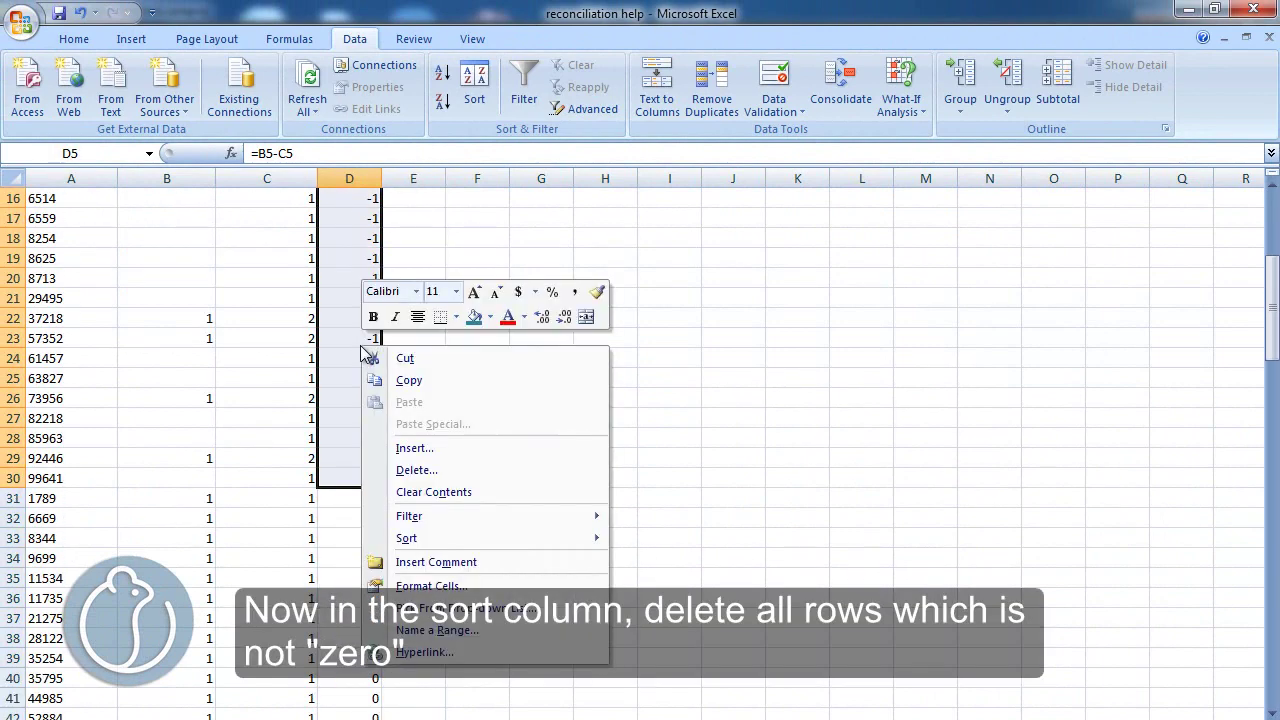
left_click(430, 471)
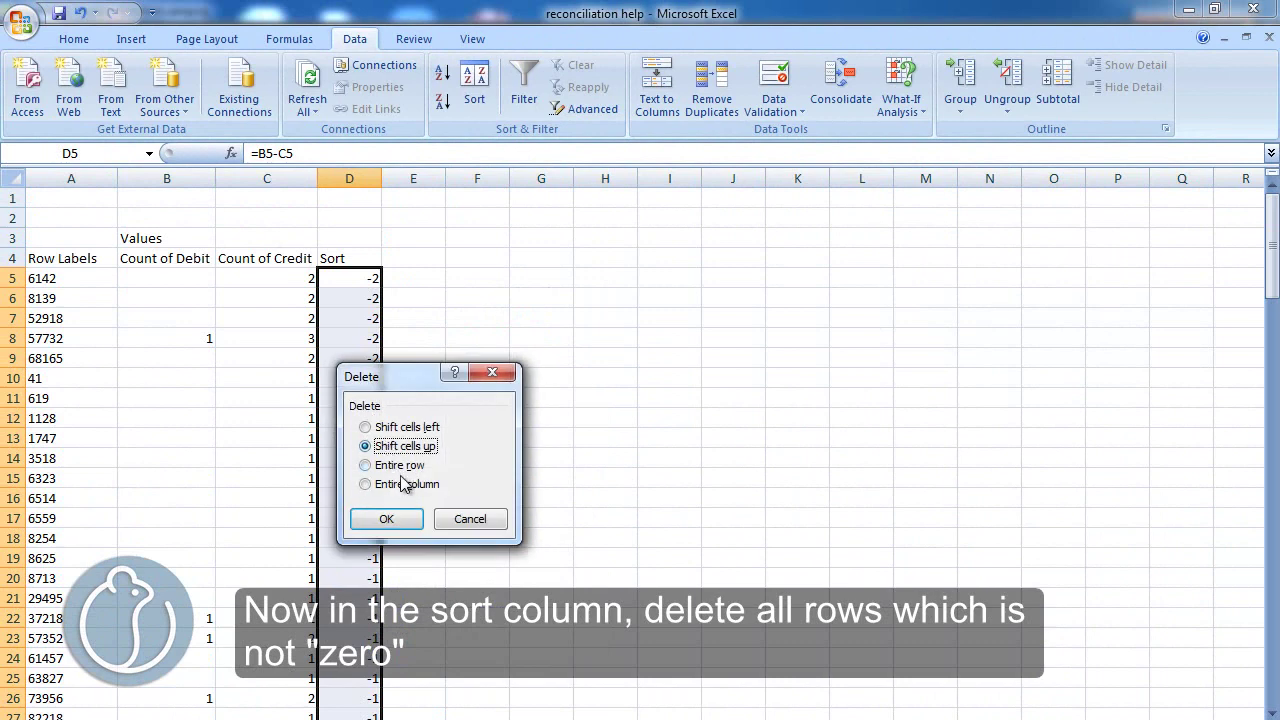
double_click(398, 470)
left_click(450, 317)
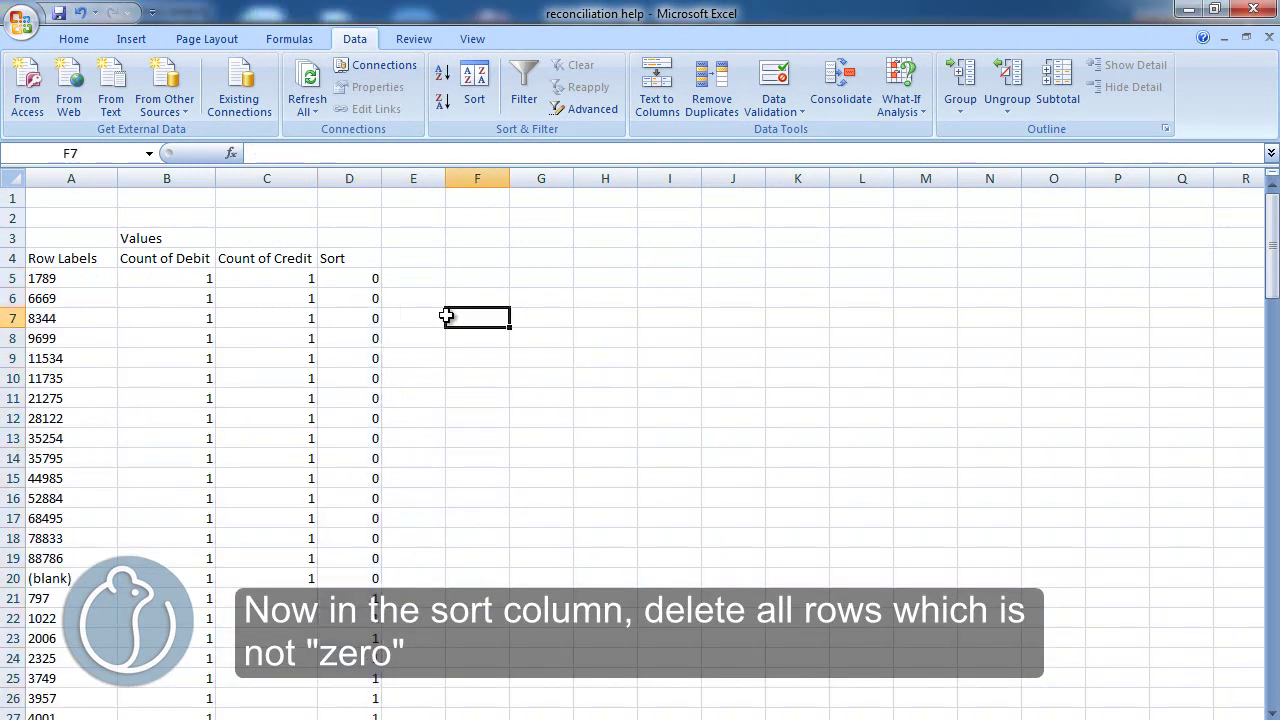
Step: Delete the rows from the (blank) entry through the Grand Total
scroll(397, 371, "down", 1)
scroll(381, 253, "up", 1)
left_click_drag(90, 288, 85, 585)
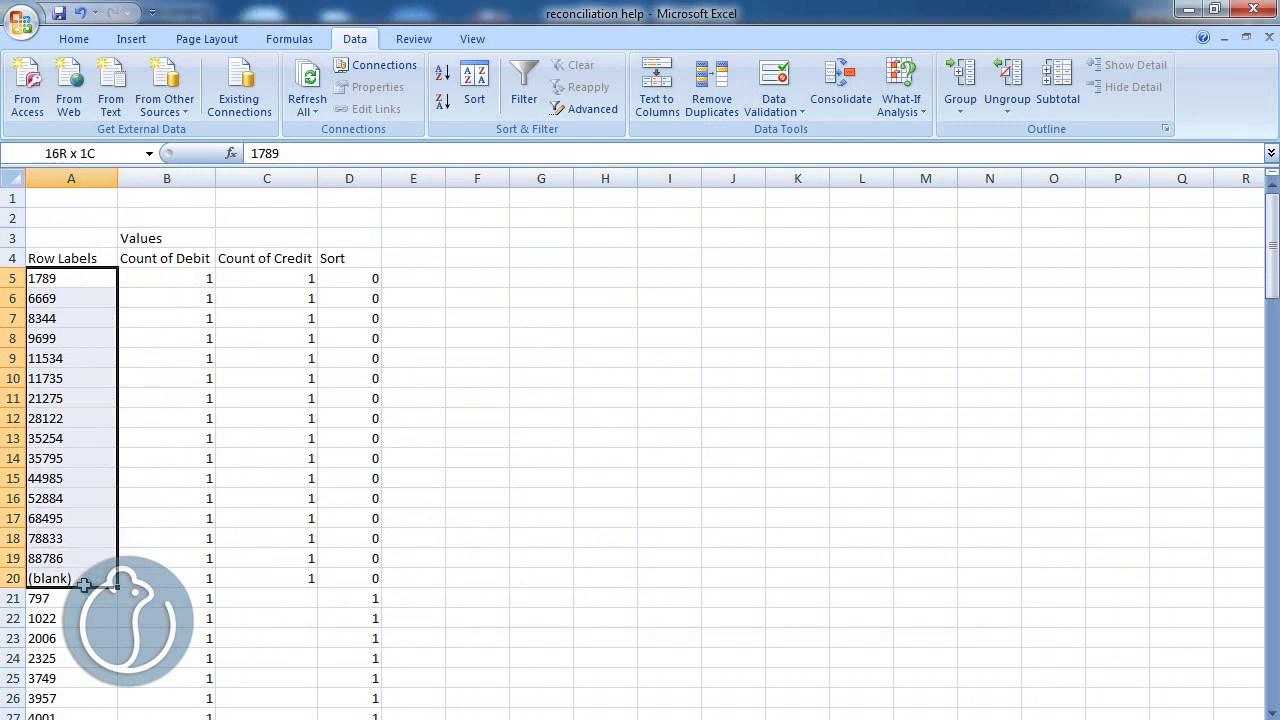
left_click_drag(10, 578, 12, 700)
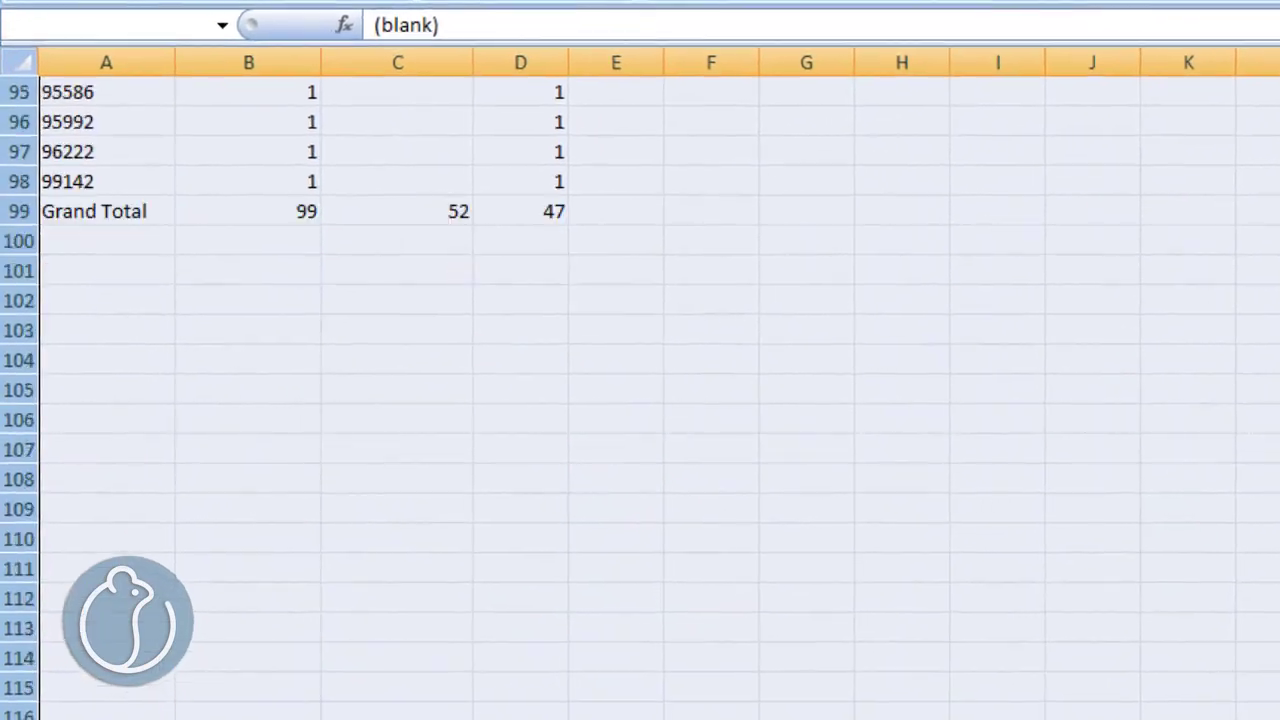
left_click_drag(12, 700, 20, 390)
right_click(425, 262)
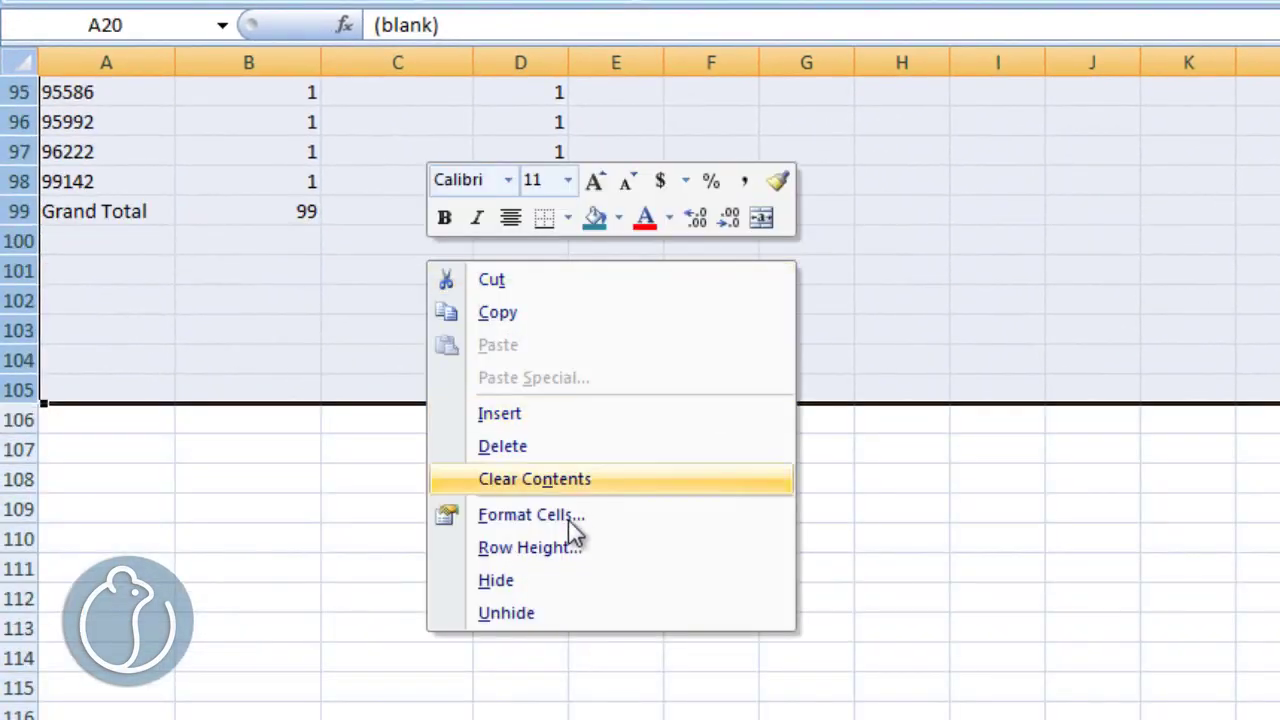
left_click(505, 446)
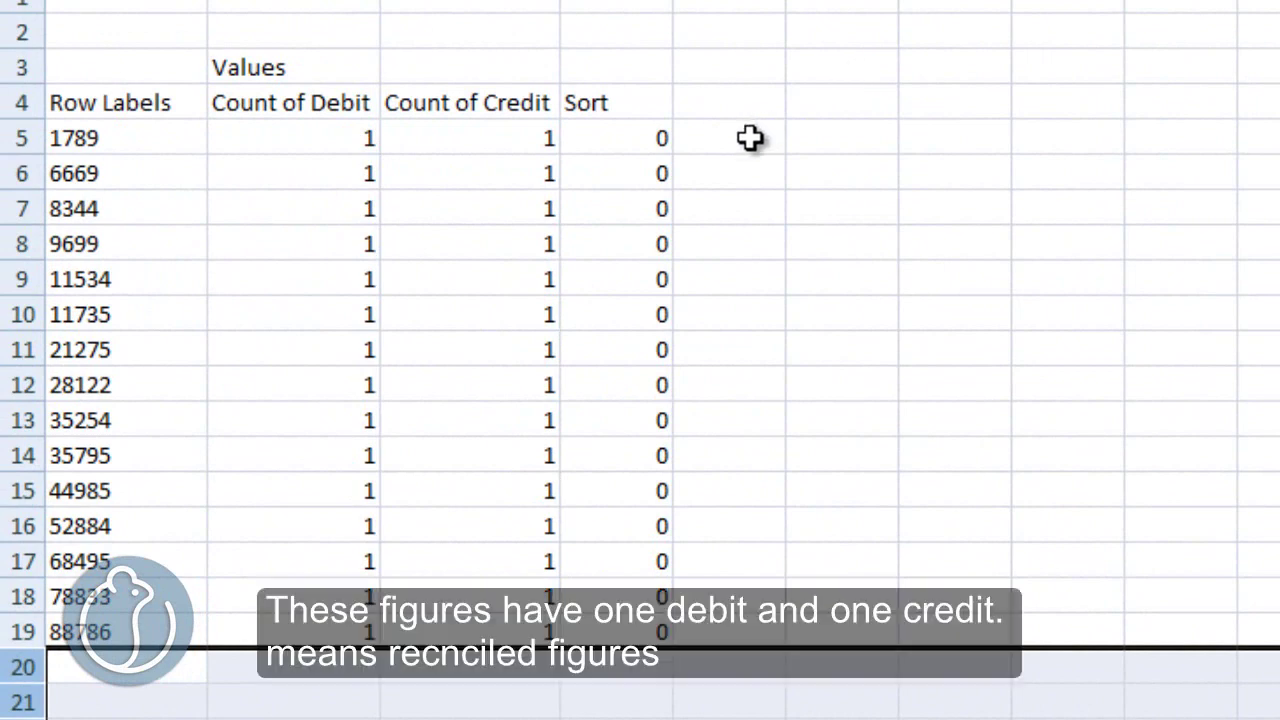
Step: Rename the Sort heading to 'Sort Code' and number the rows 1 to 15
left_click(749, 137)
left_click_drag(620, 146, 617, 102)
left_click(617, 102)
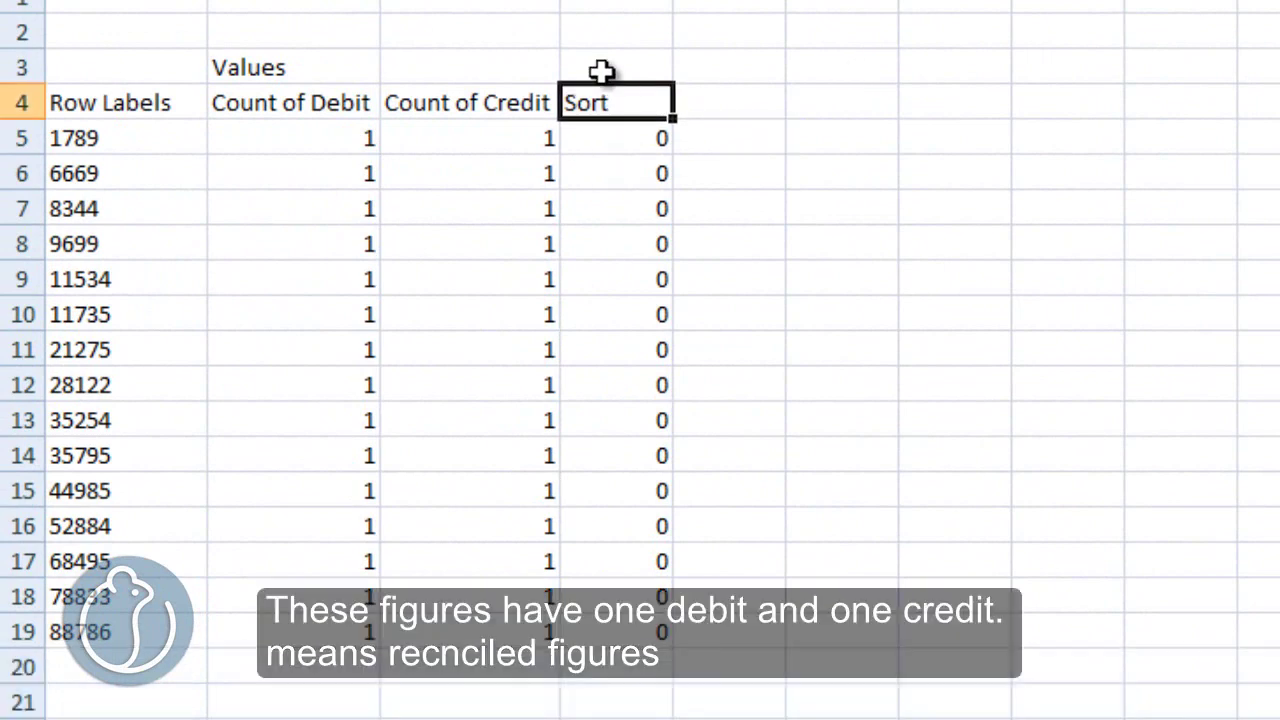
type("Sort Code")
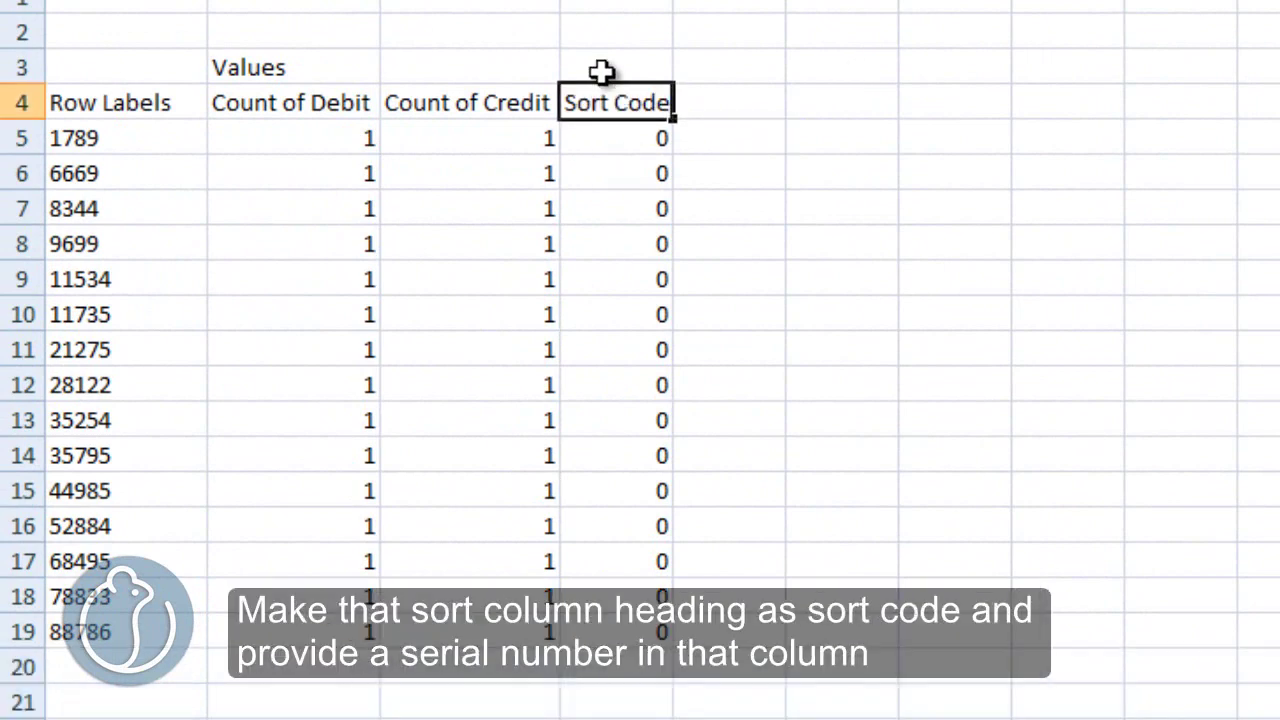
key("Return")
type("1")
key("Return")
type("2")
key("Return")
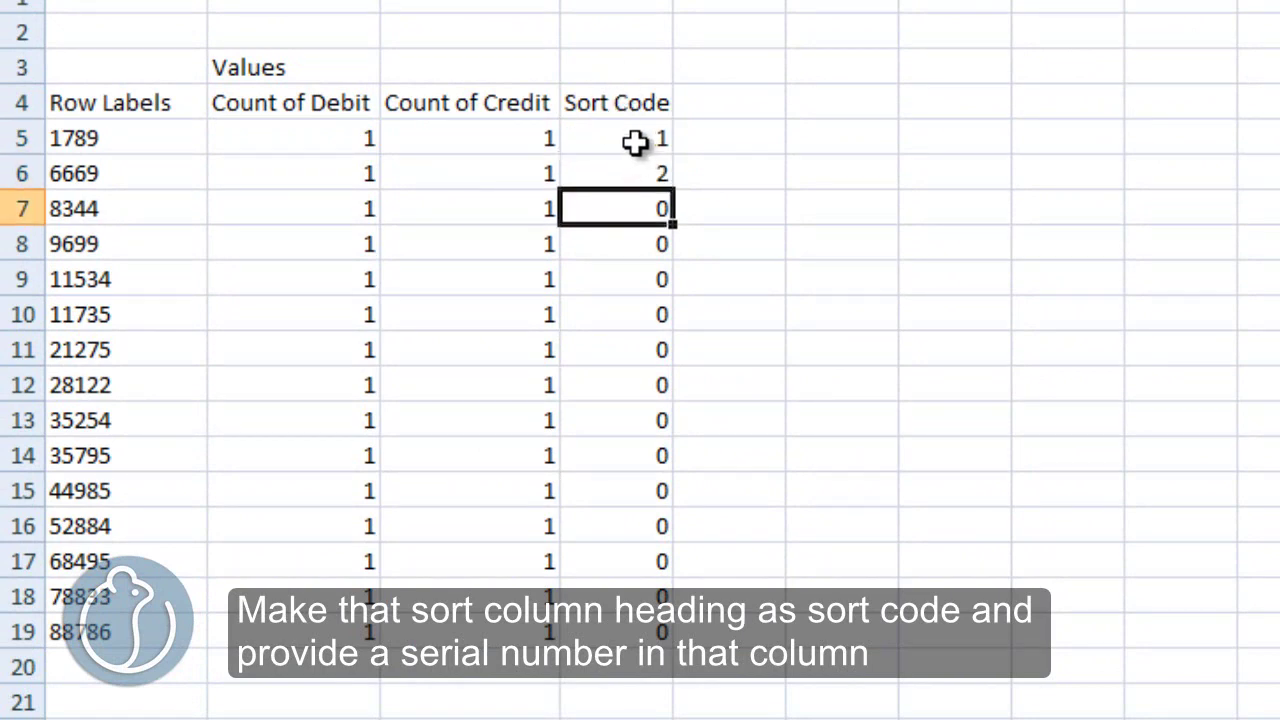
mouse_move(634, 141)
left_mouse_down()
mouse_move(684, 346)
mouse_move(671, 651)
left_mouse_up()
Step: Delete the Count of Debit and Count of Credit columns, then select the codes with their Sort Codes
left_click_drag(290, 2, 467, 2)
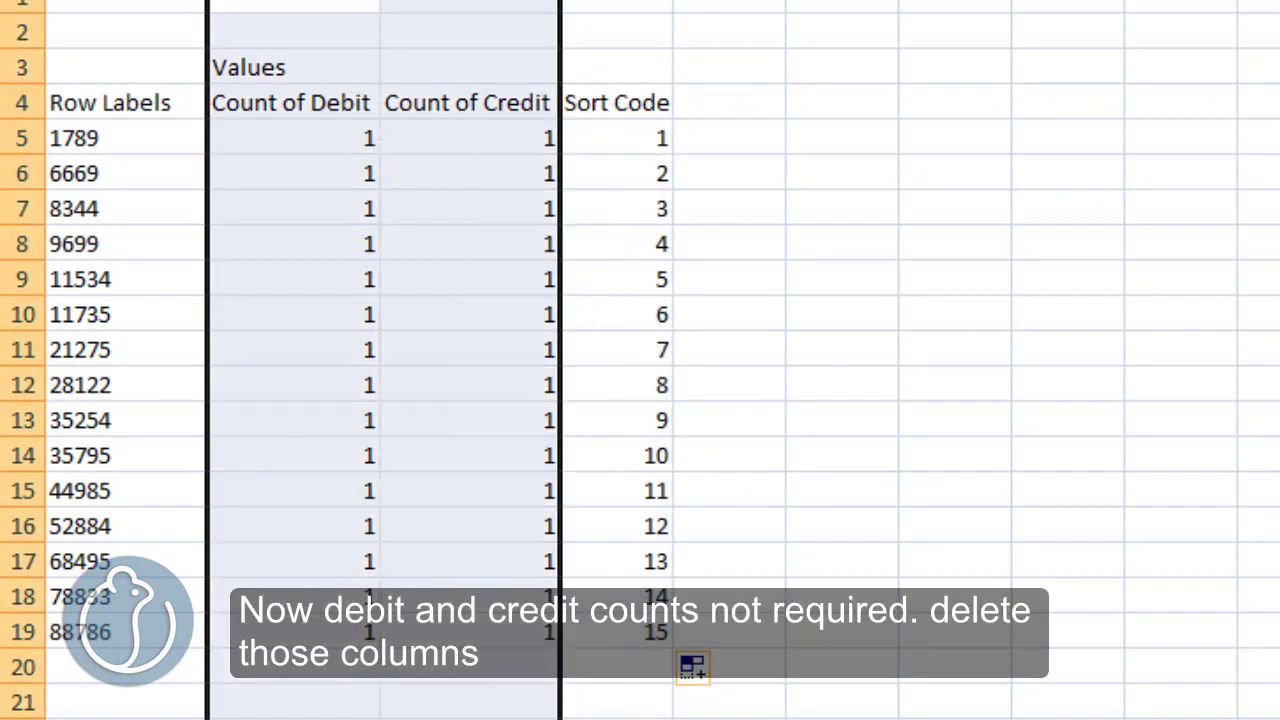
right_click(440, 2)
left_click(545, 190)
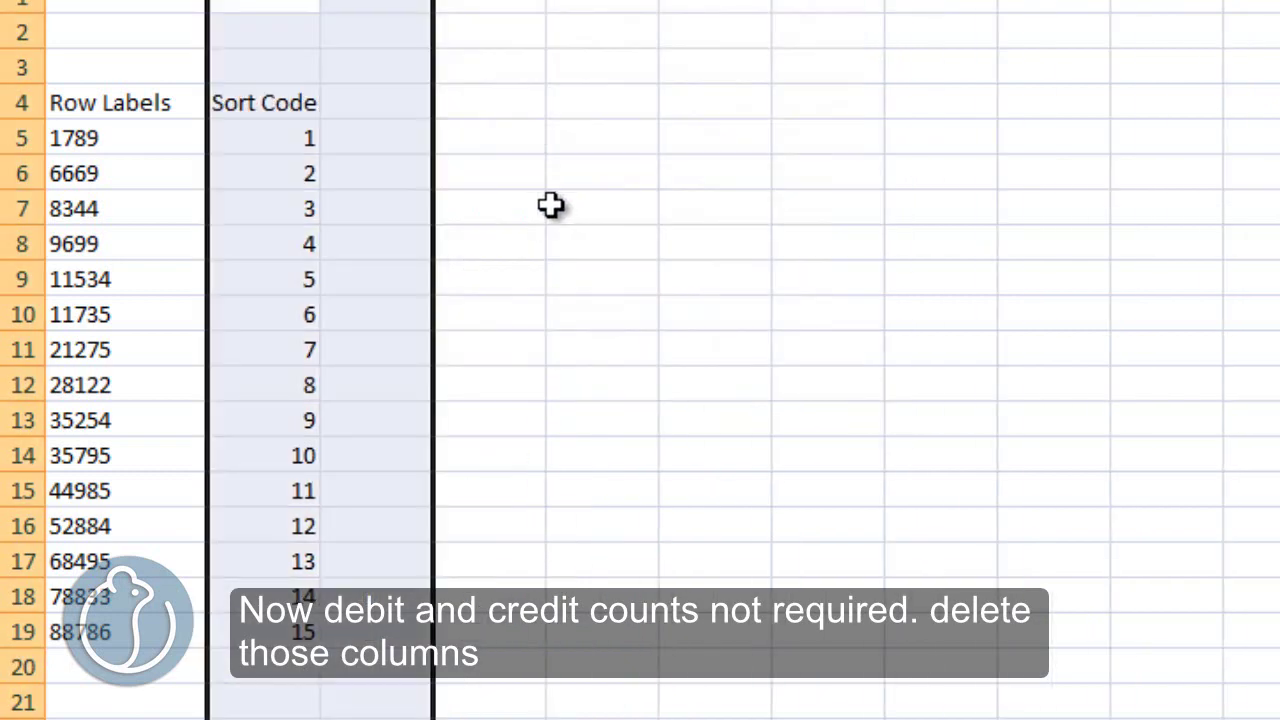
left_click(552, 201)
left_click(62, 103)
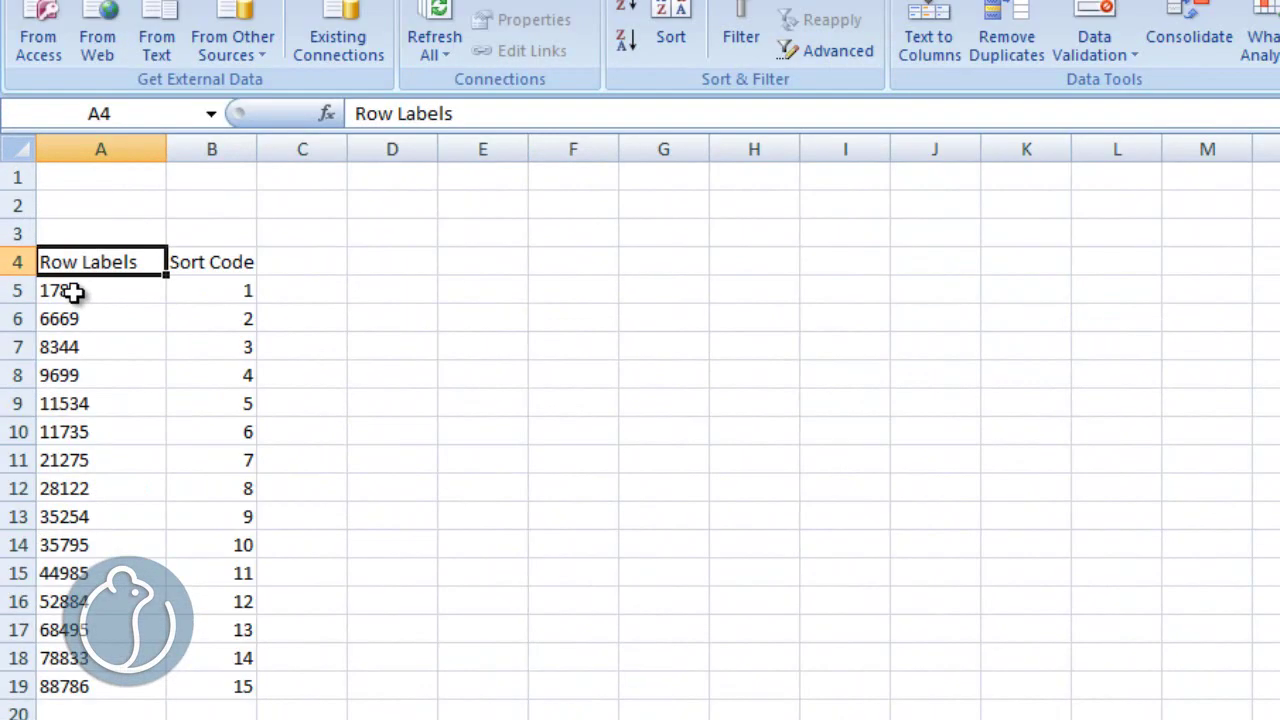
left_click_drag(73, 291, 100, 658)
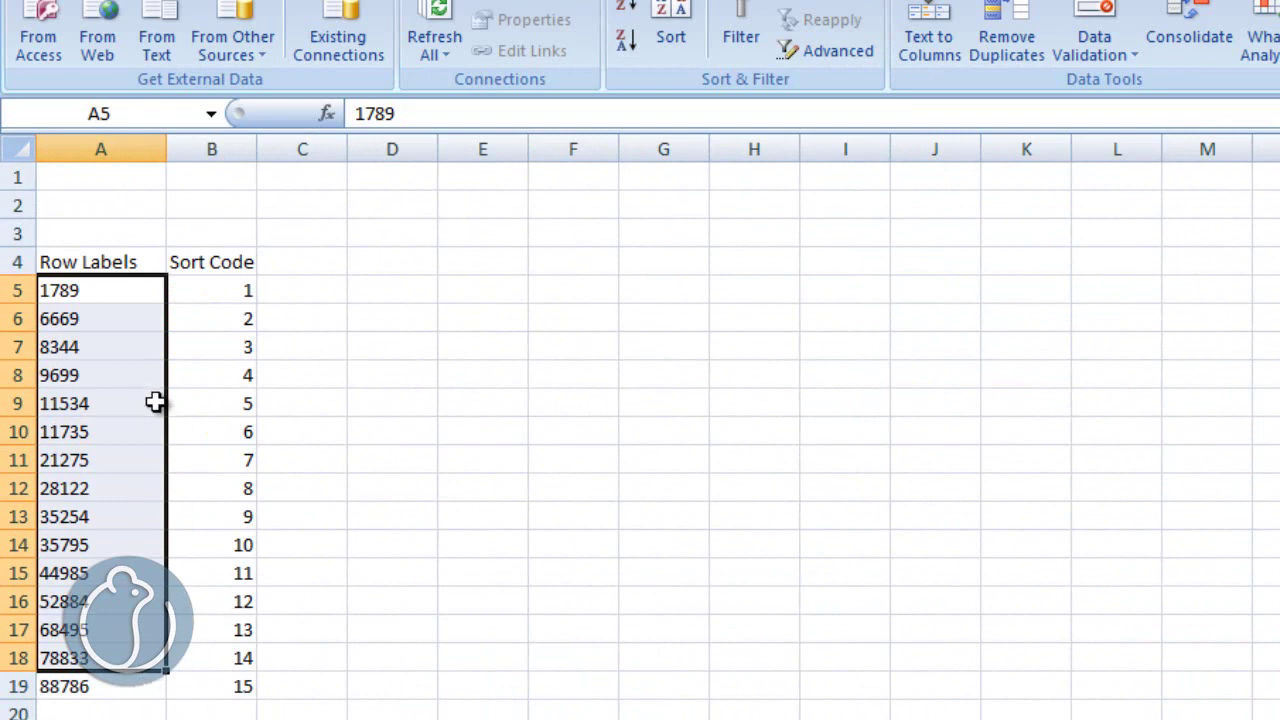
left_click_drag(90, 301, 190, 692)
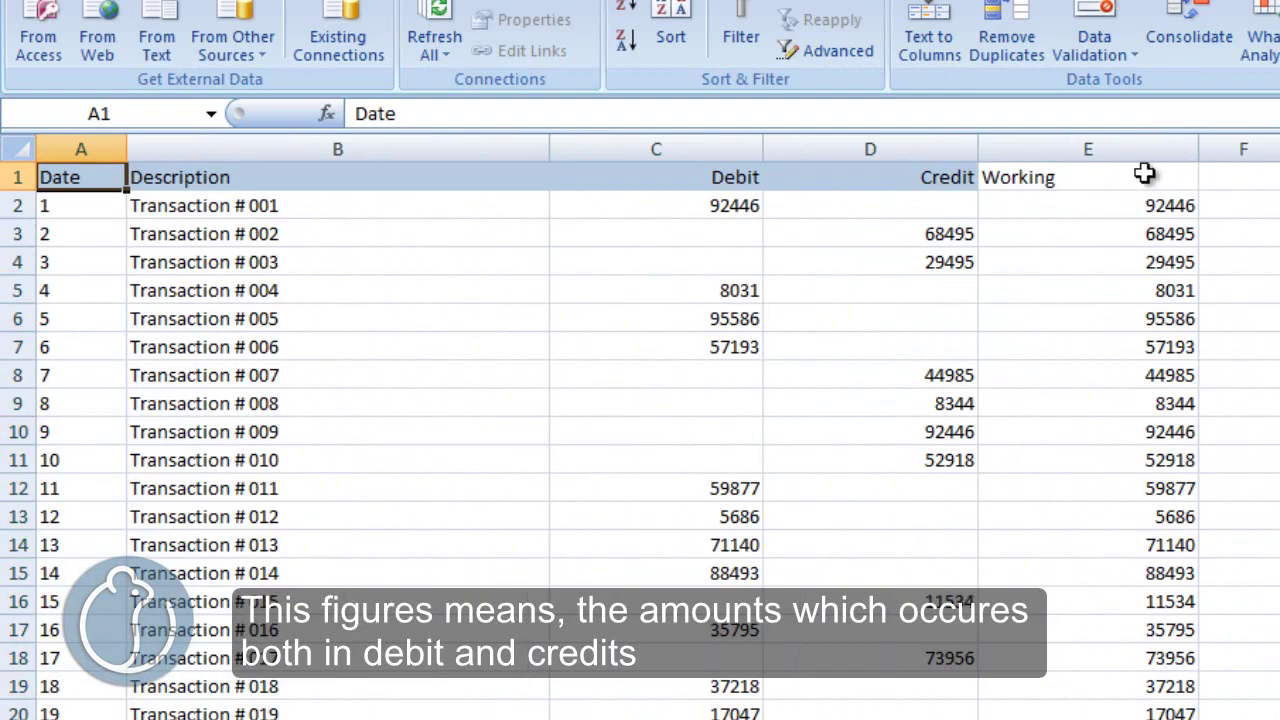
Step: Select F2 on the transaction sheet and review the Sort Code table on Sheet8
left_click(1137, 206)
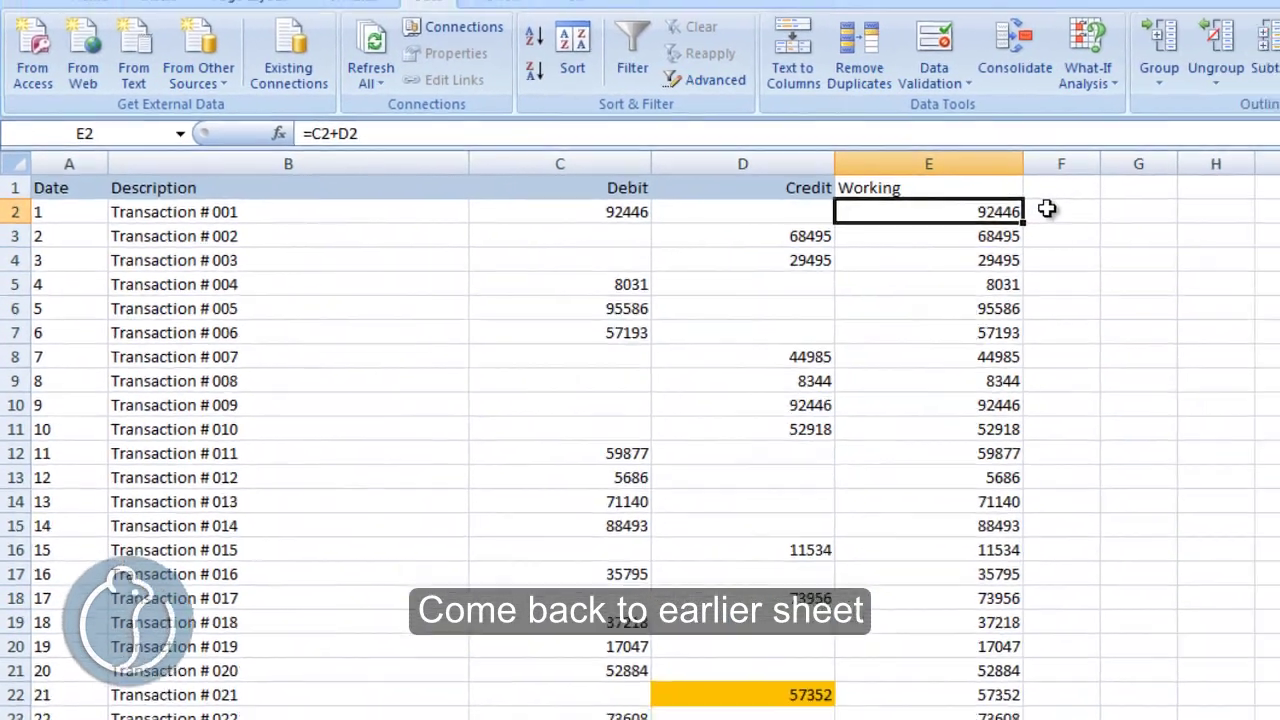
left_click(874, 219)
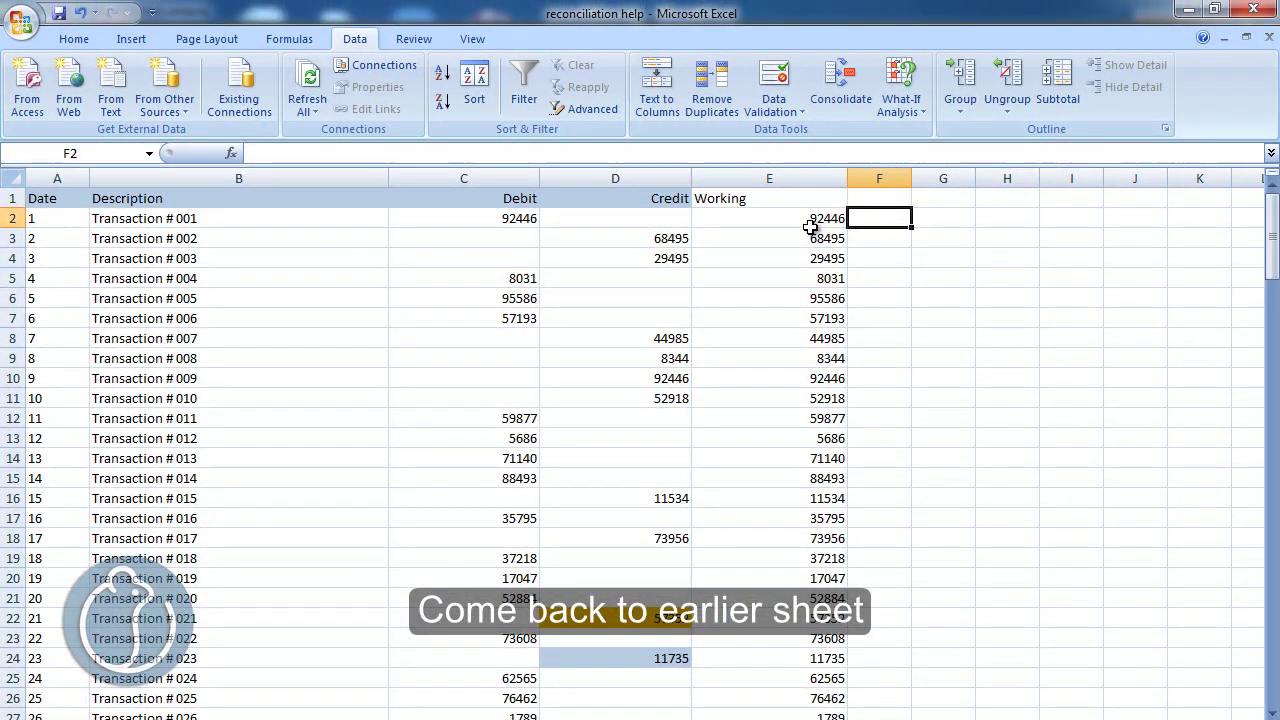
key("ctrl+Page_Down")
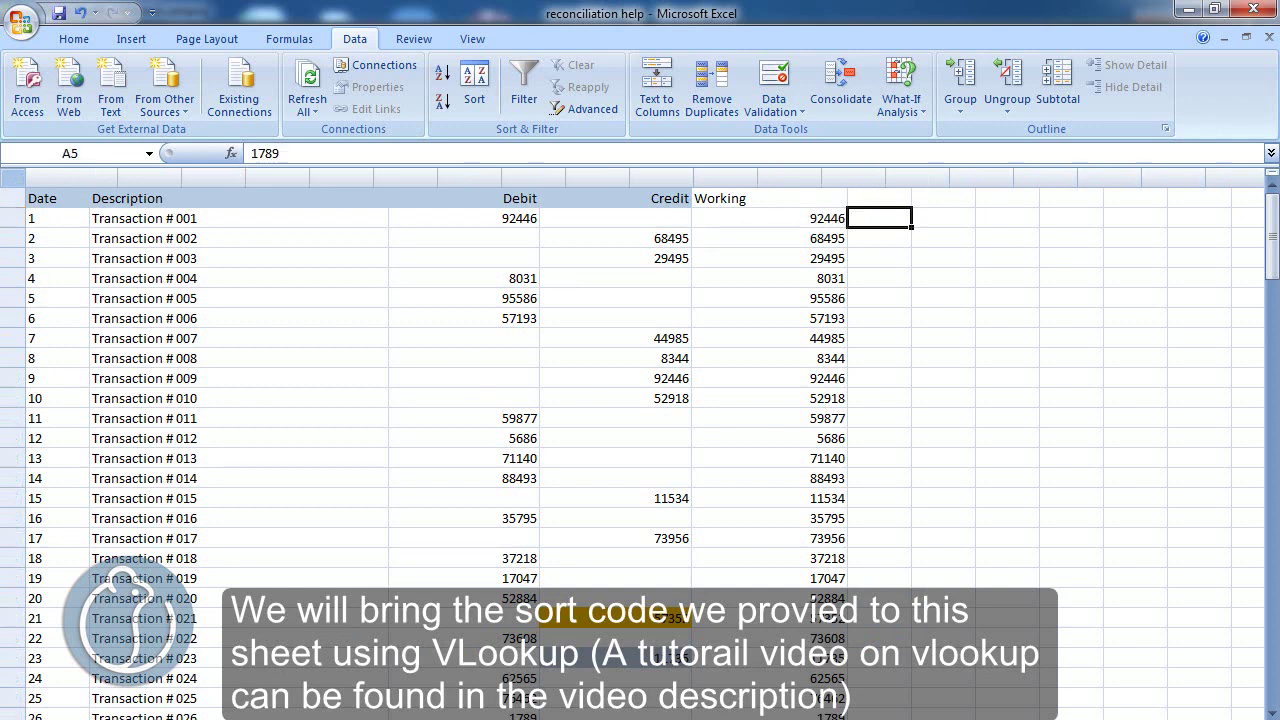
left_click_drag(42, 278, 80, 558)
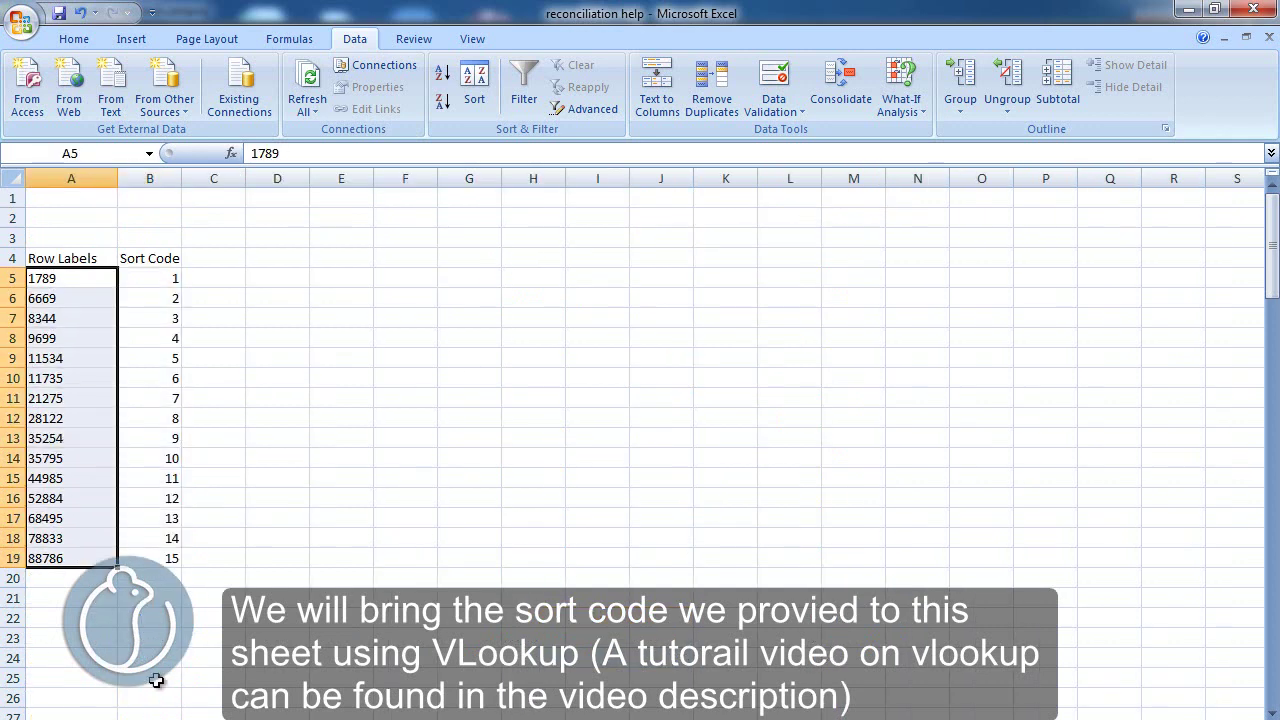
key("ctrl+Page_Up")
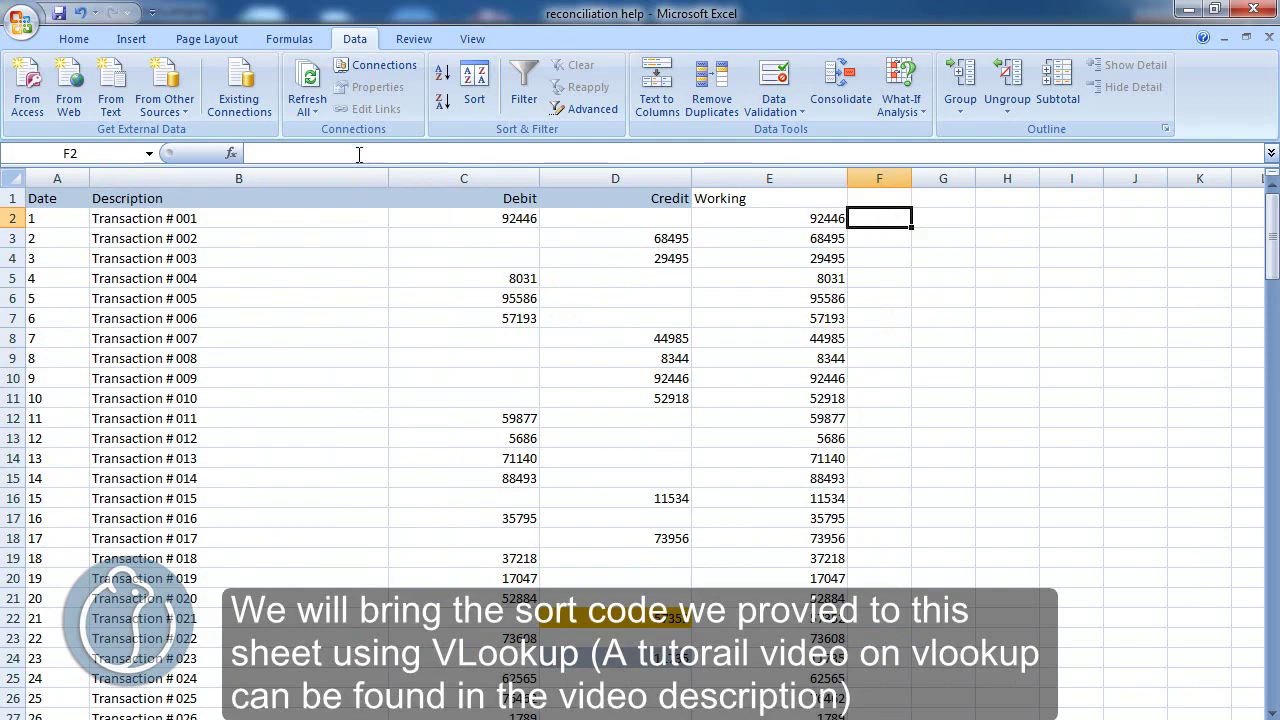
Step: Build =VLOOKUP(E2,Sheet8!$A$4:$B$19,2,0) in F2 with the function wizard
left_click(231, 153)
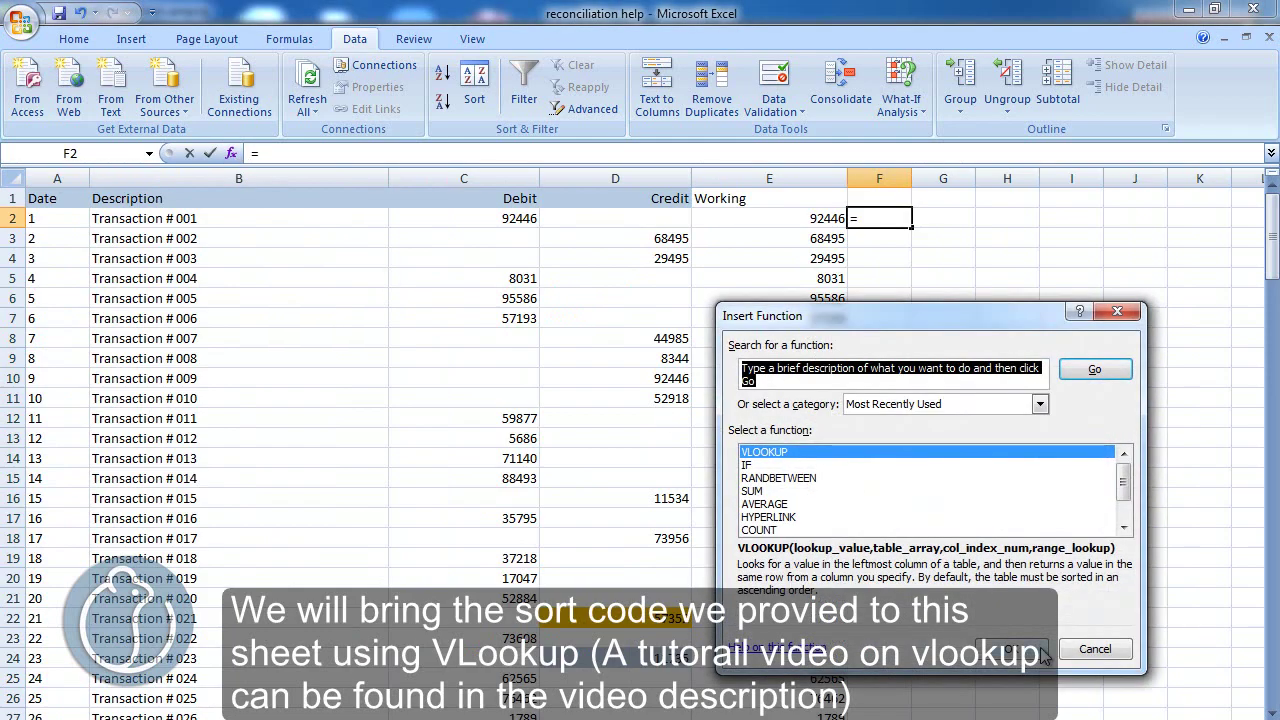
left_click(1042, 655)
left_click(810, 218)
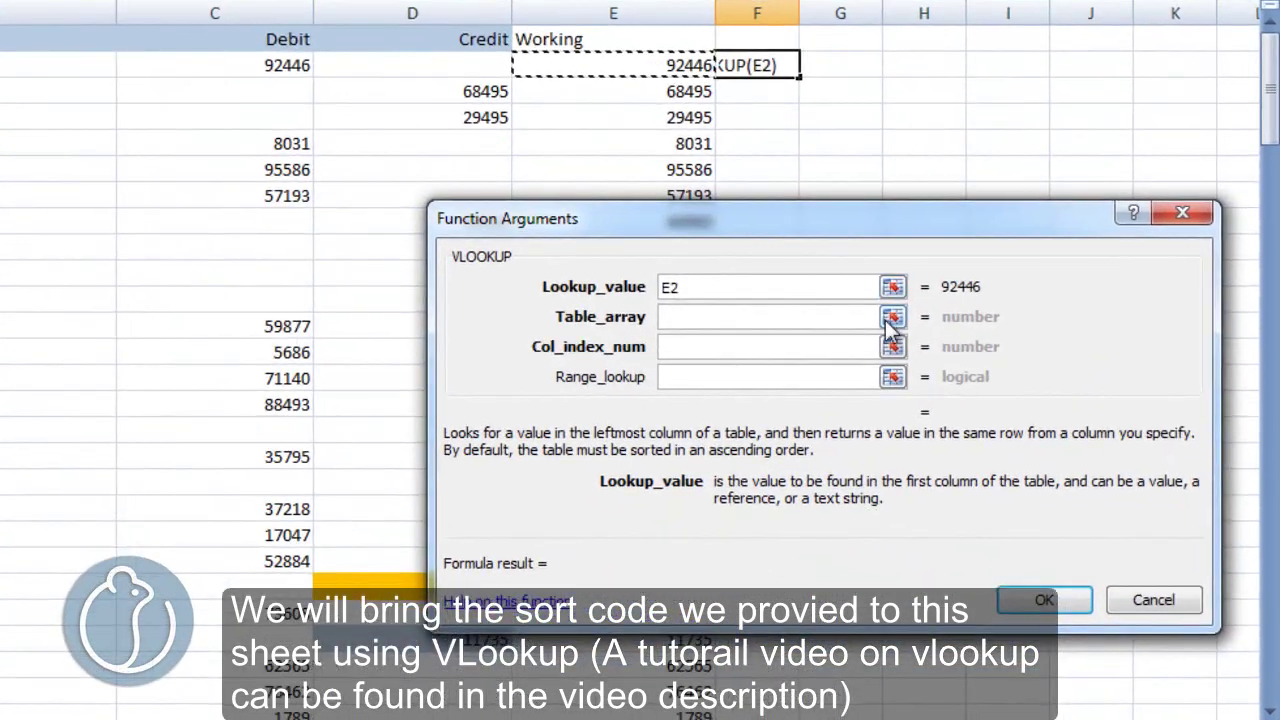
left_click(893, 318)
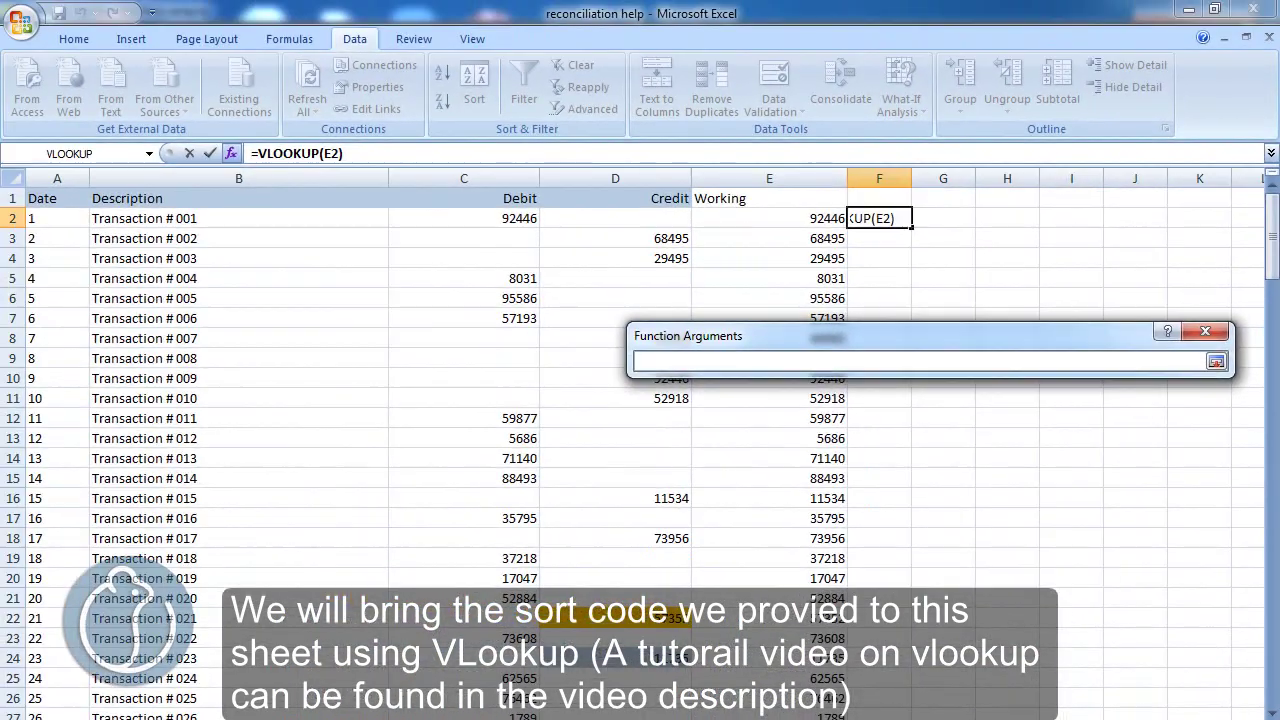
key("ctrl+Page_Down")
left_click_drag(59, 266, 172, 566)
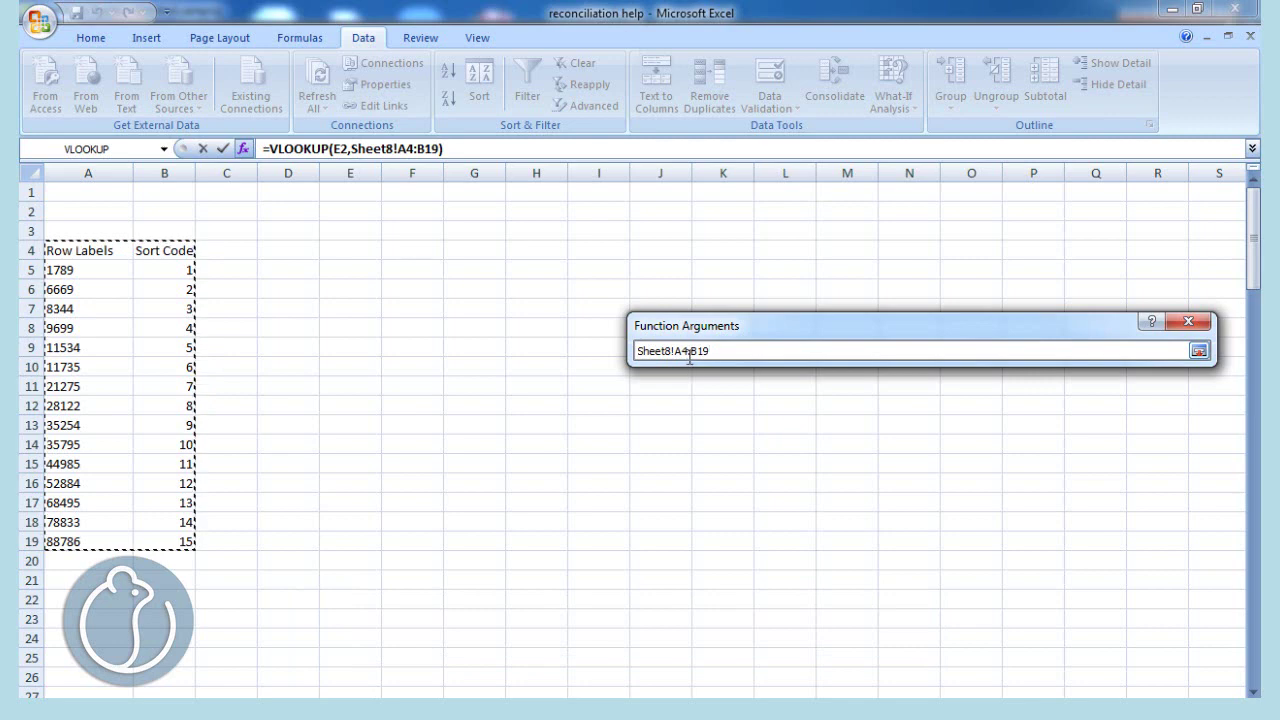
key("F4")
left_click(1199, 351)
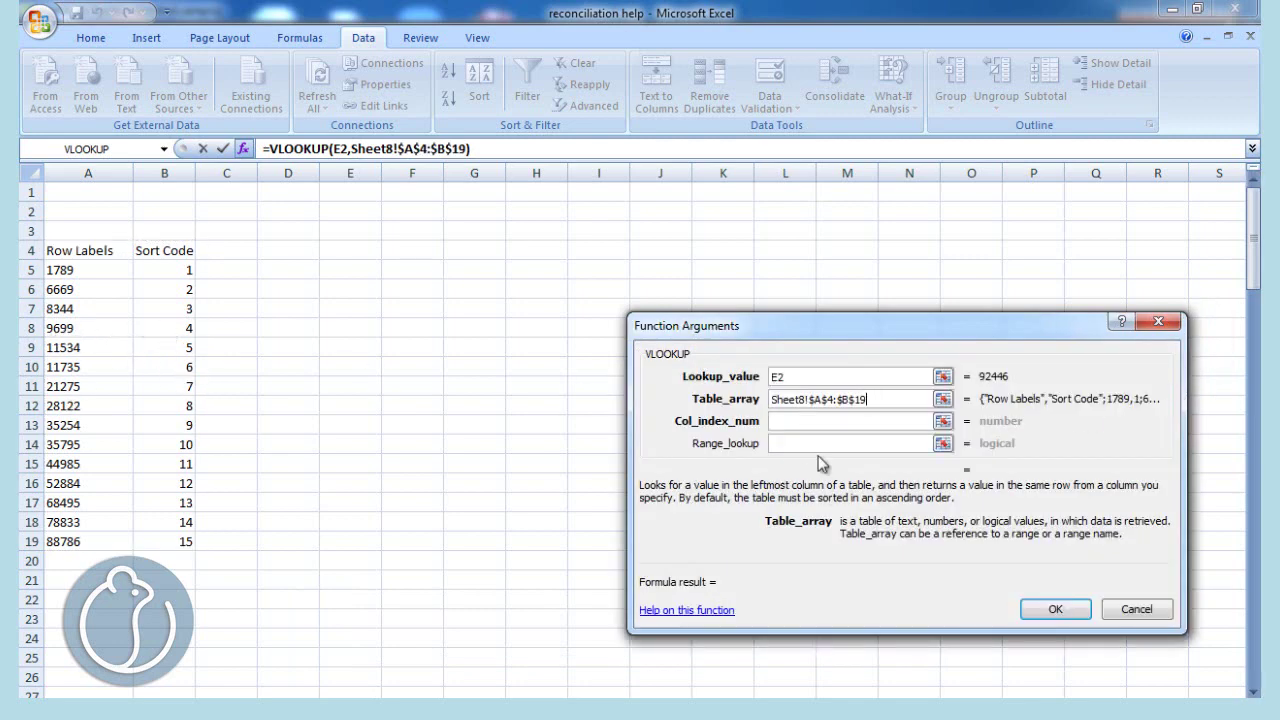
left_click(803, 420)
type("2")
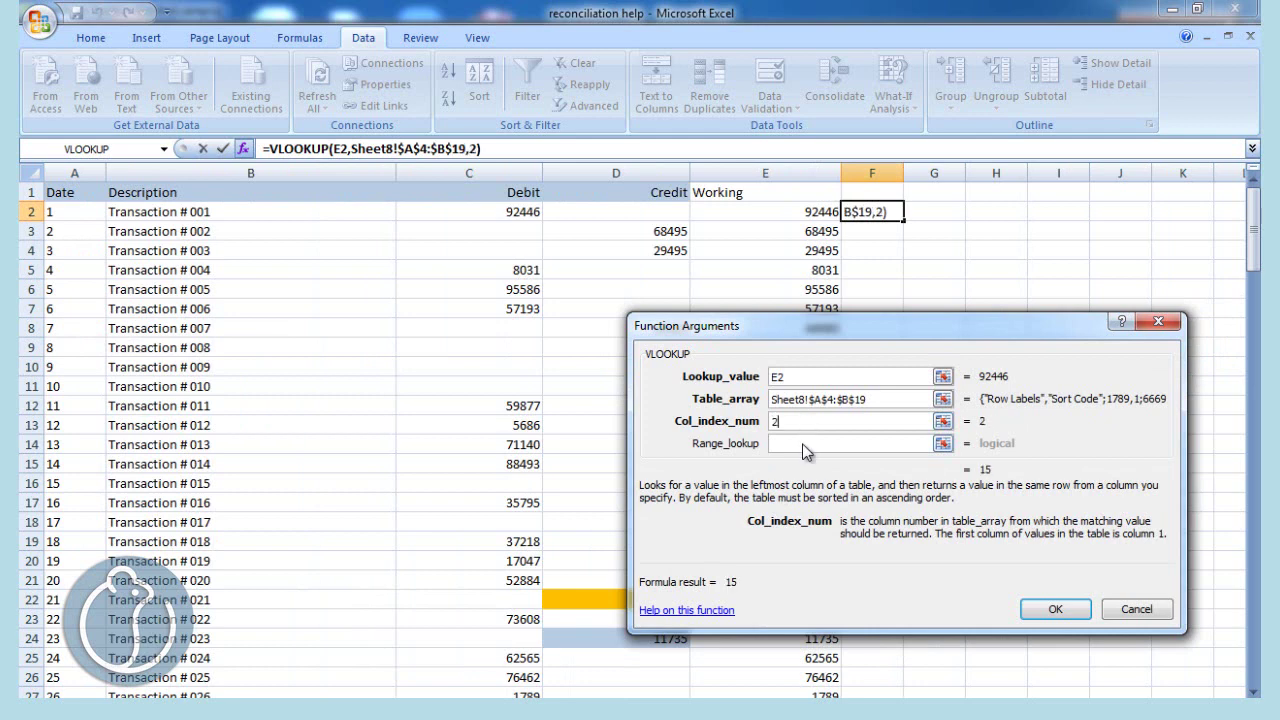
left_click(802, 443)
type("0")
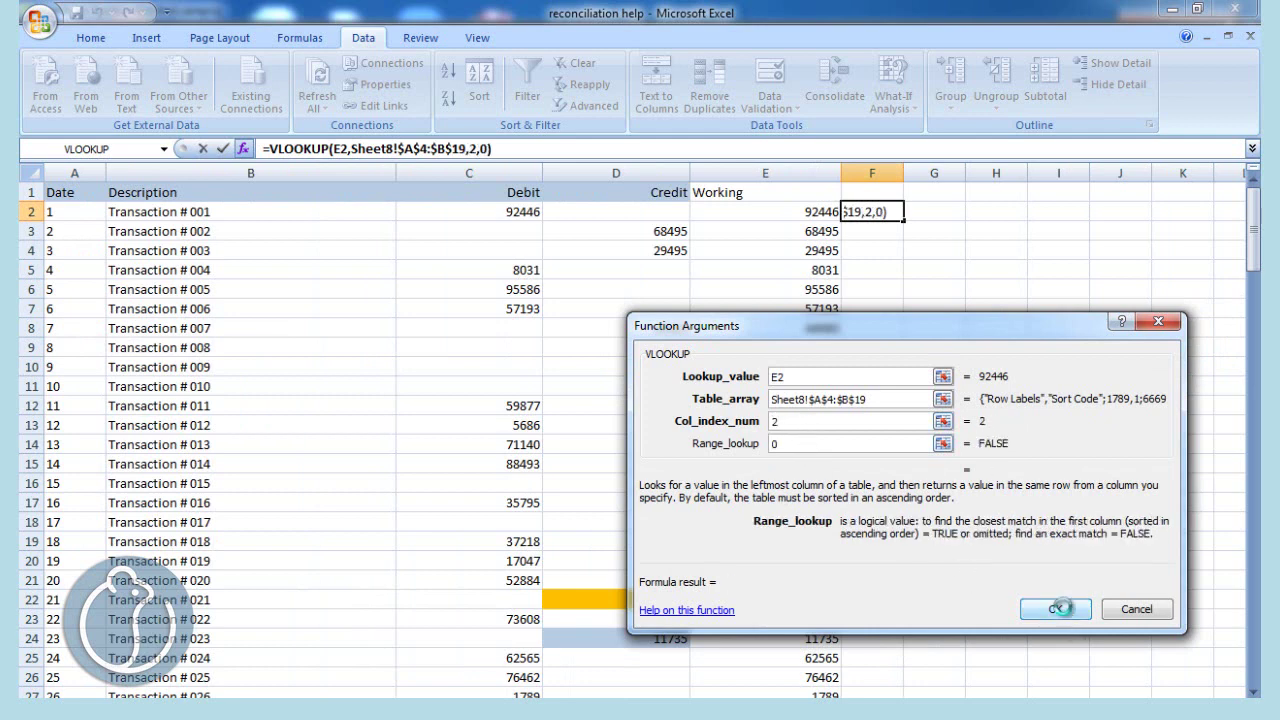
left_click(1060, 608)
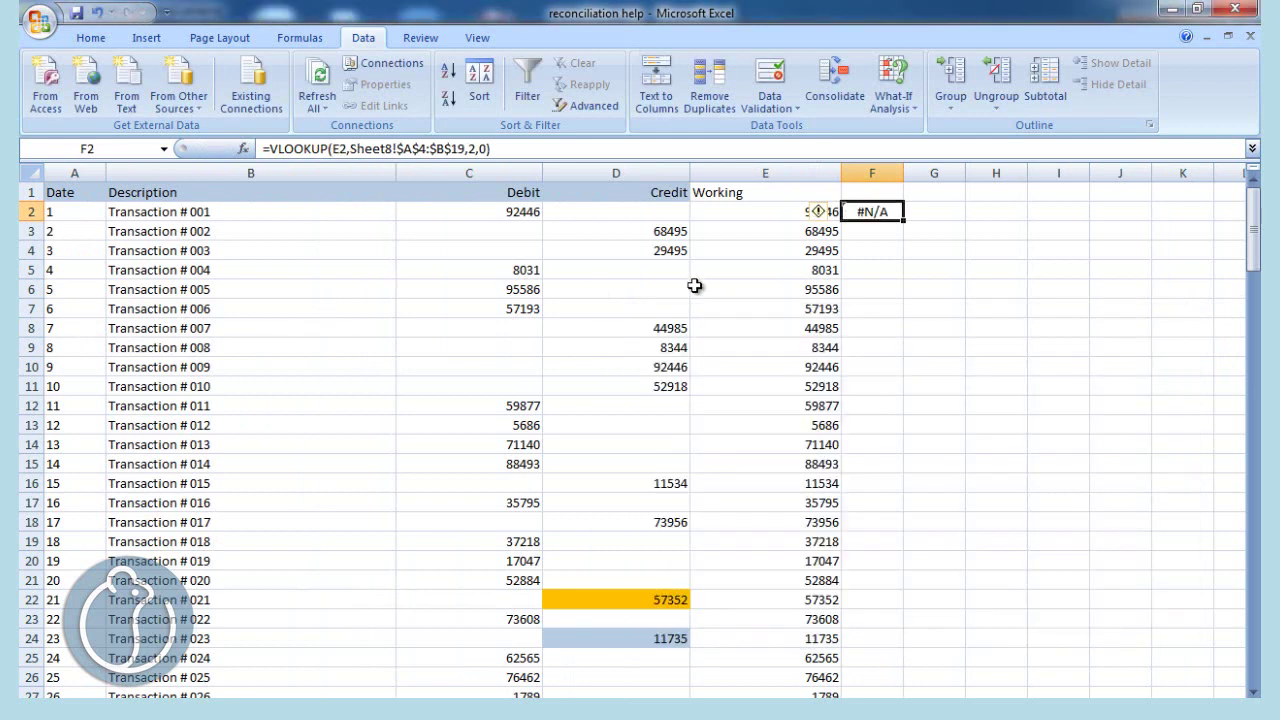
Step: Fill the VLOOKUP down column F, check the results, and select columns E:F
double_click(903, 219)
scroll(892, 231, "down", 8)
scroll(890, 240, "down", 13)
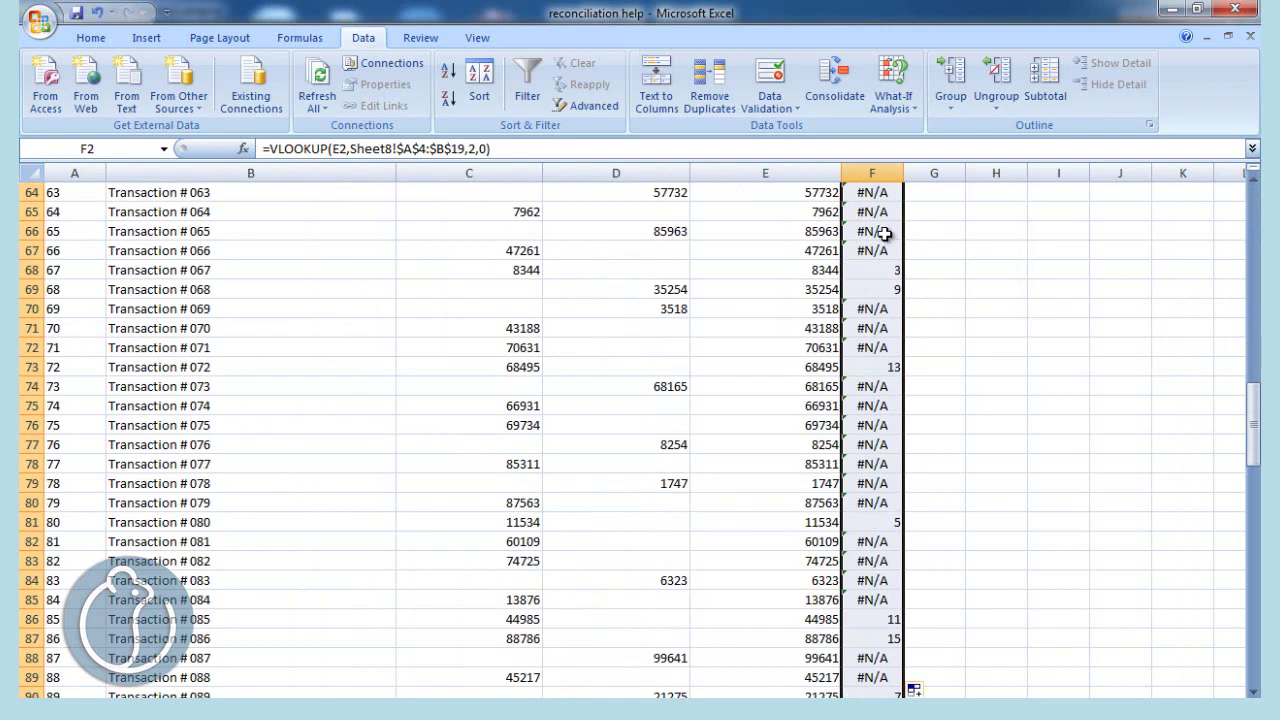
scroll(888, 235, "down", 9)
scroll(880, 231, "down", 7)
scroll(880, 232, "down", 7)
scroll(880, 232, "up", 16)
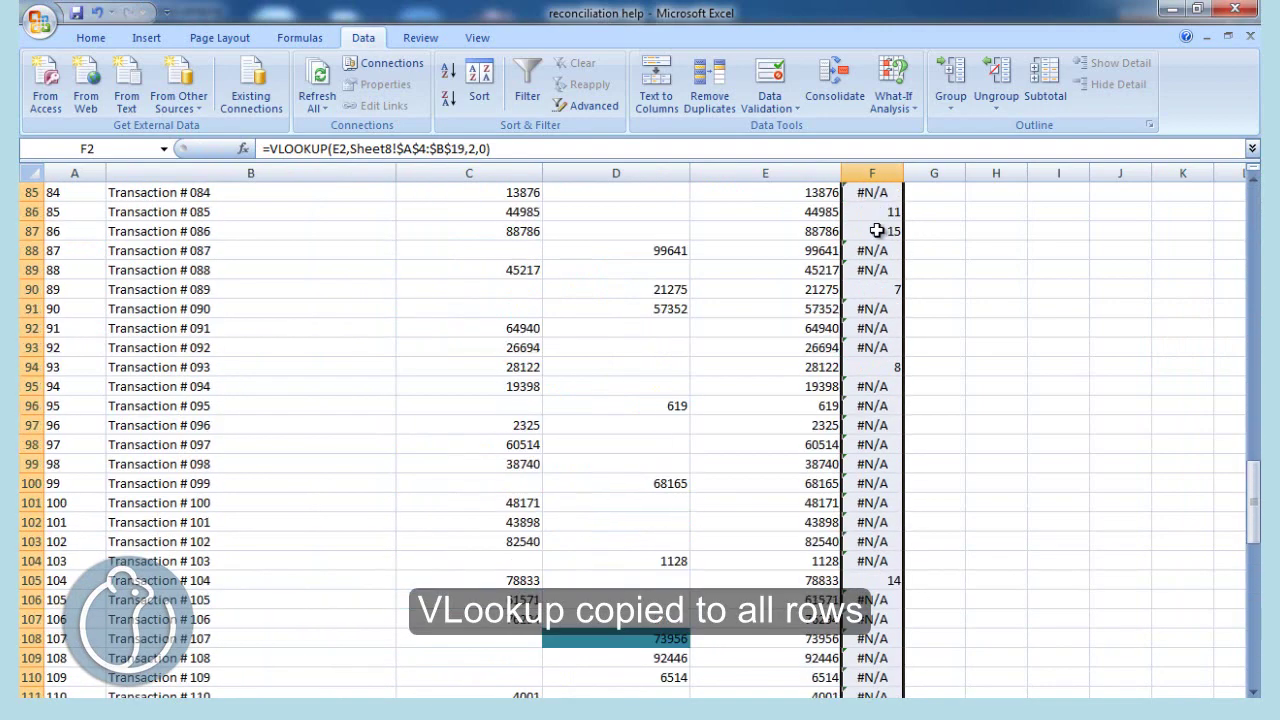
scroll(880, 232, "up", 14)
scroll(878, 231, "up", 14)
left_click(800, 213)
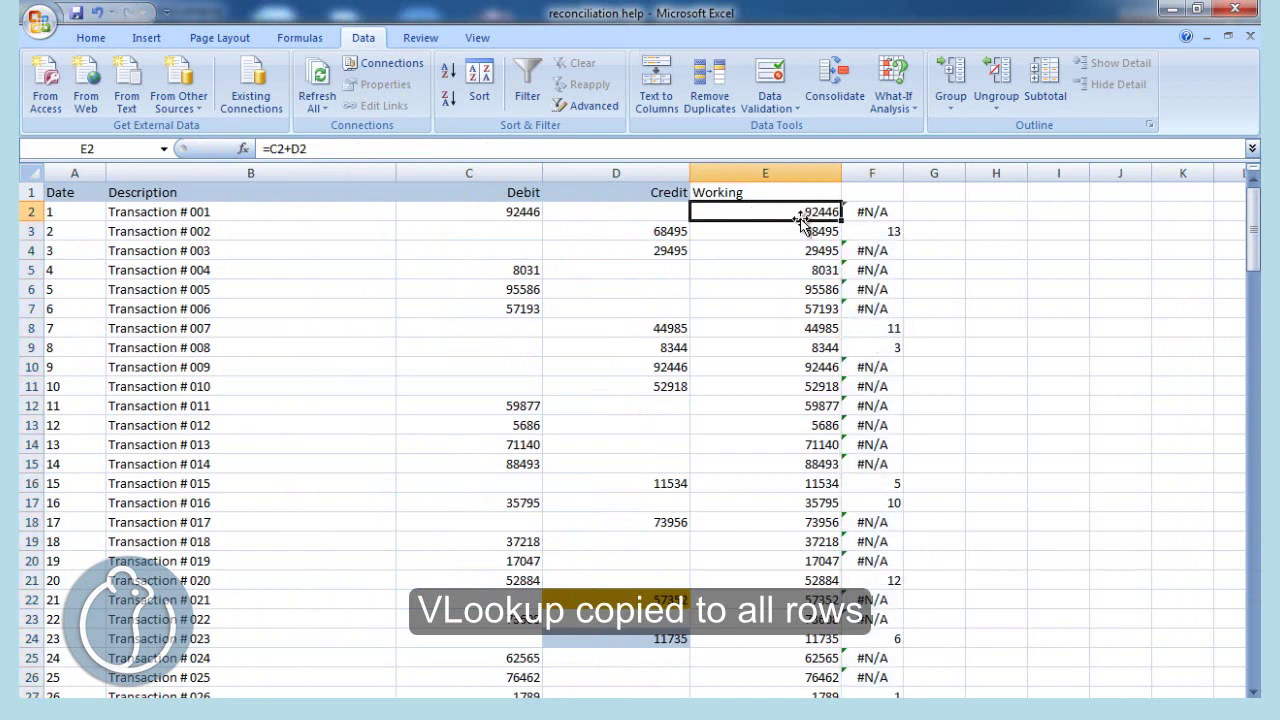
left_click_drag(817, 172, 865, 187)
Step: Copy columns E:F and paste them back as static values
right_click(865, 187)
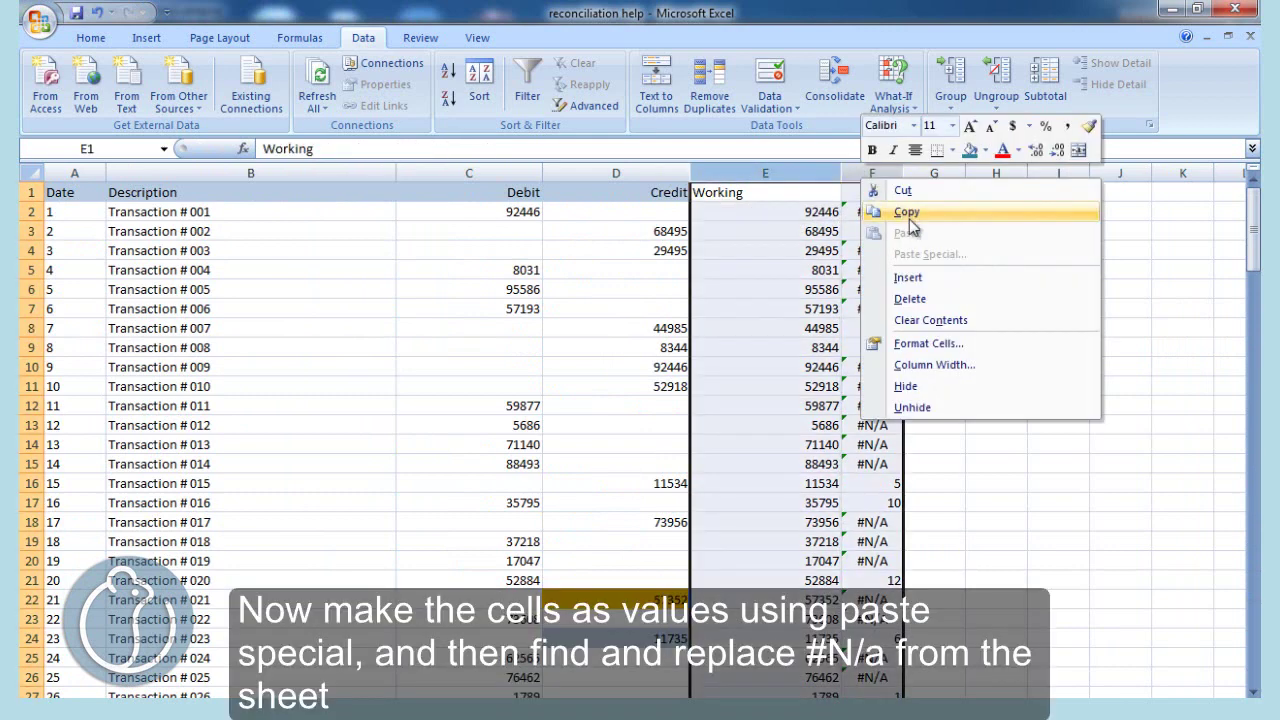
left_click(855, 206)
right_click(808, 175)
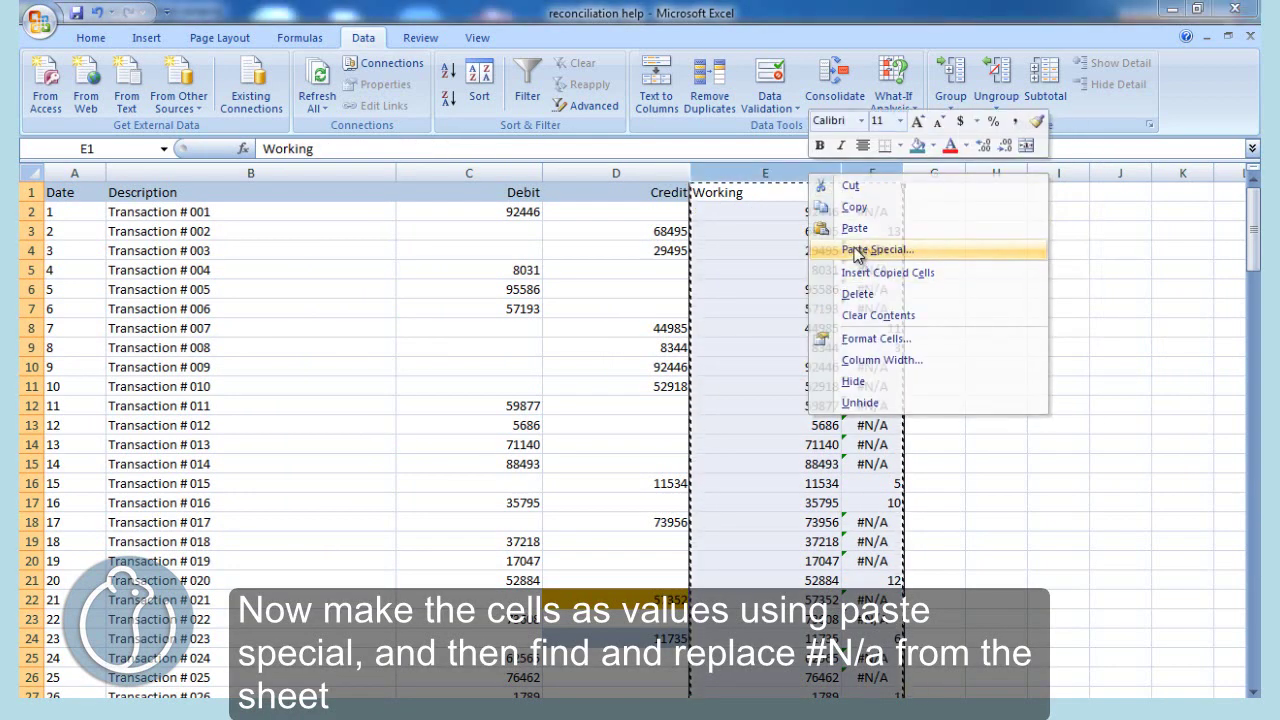
left_click(877, 249)
double_click(727, 179)
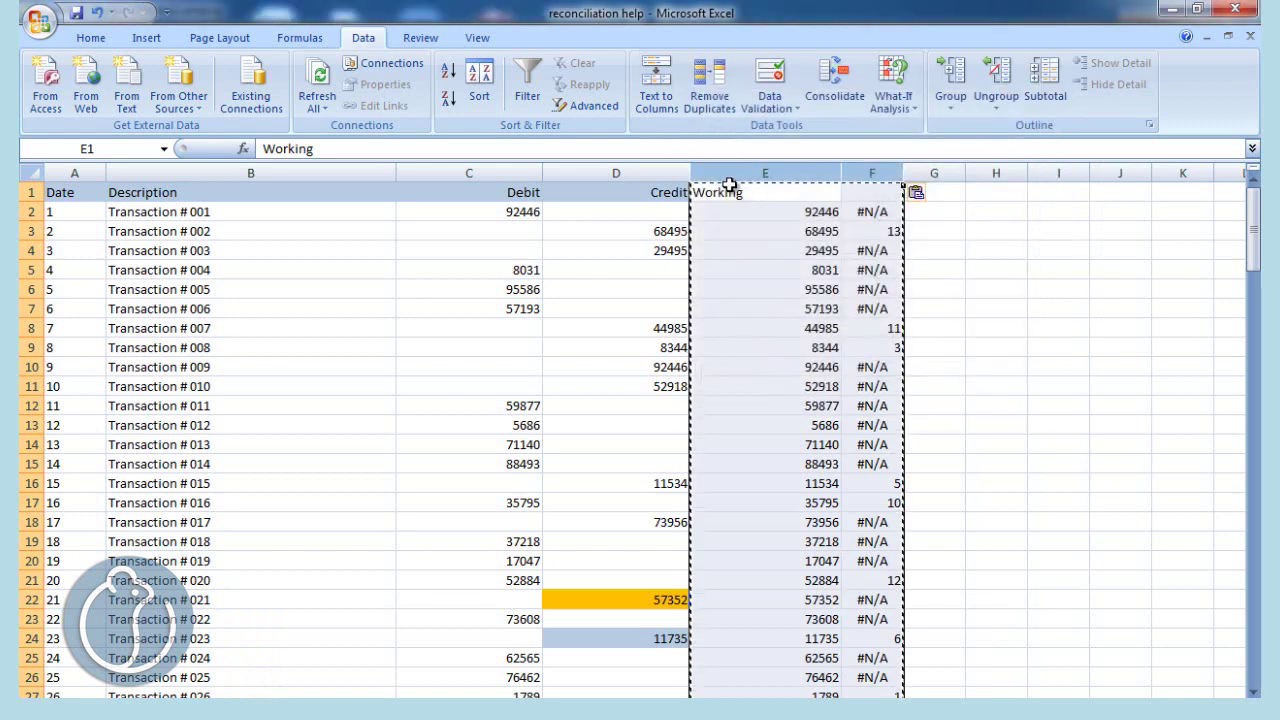
key("Escape")
left_click(876, 211)
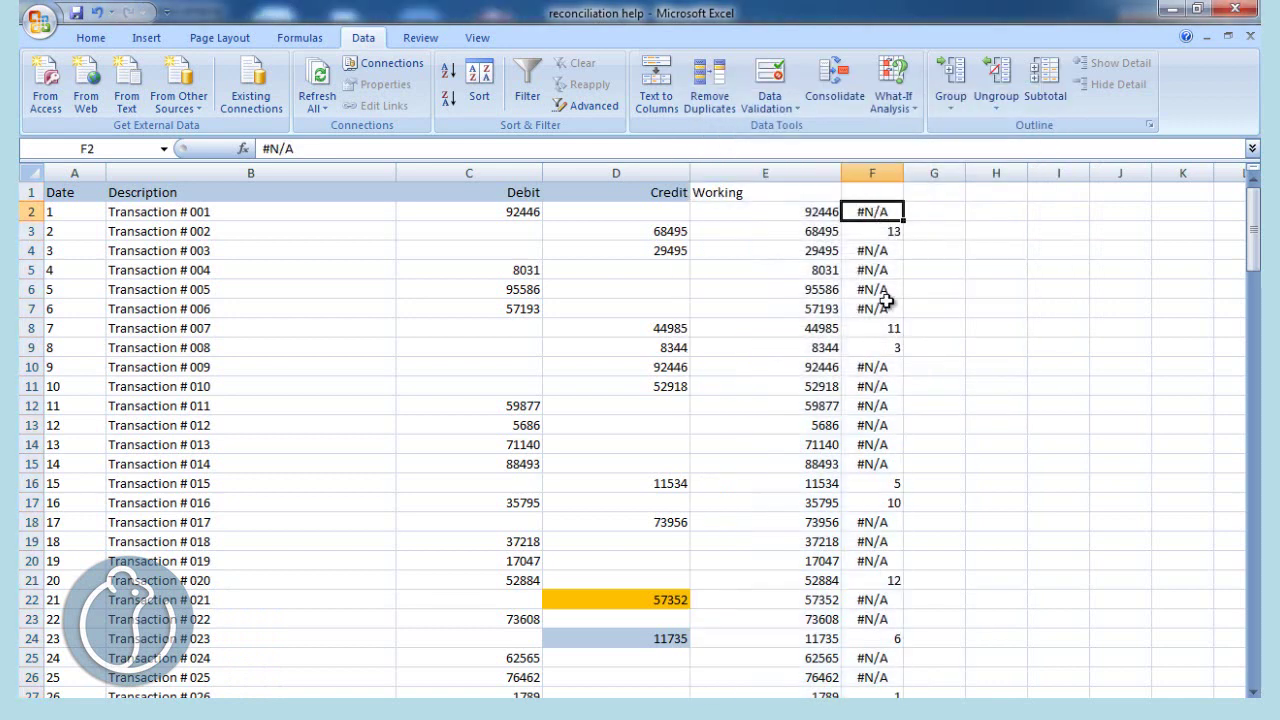
Step: Replace all 119 #N/A results in column F with blanks
left_click(875, 173)
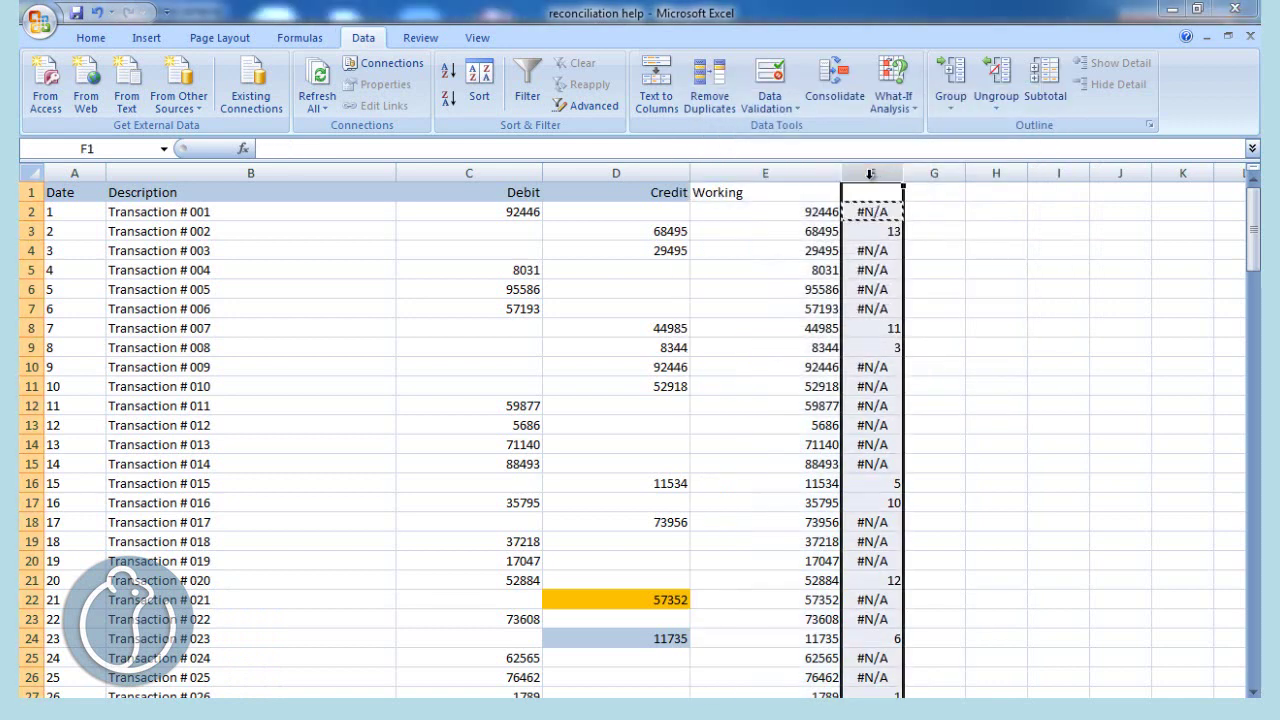
key("ctrl+f")
left_click(862, 436)
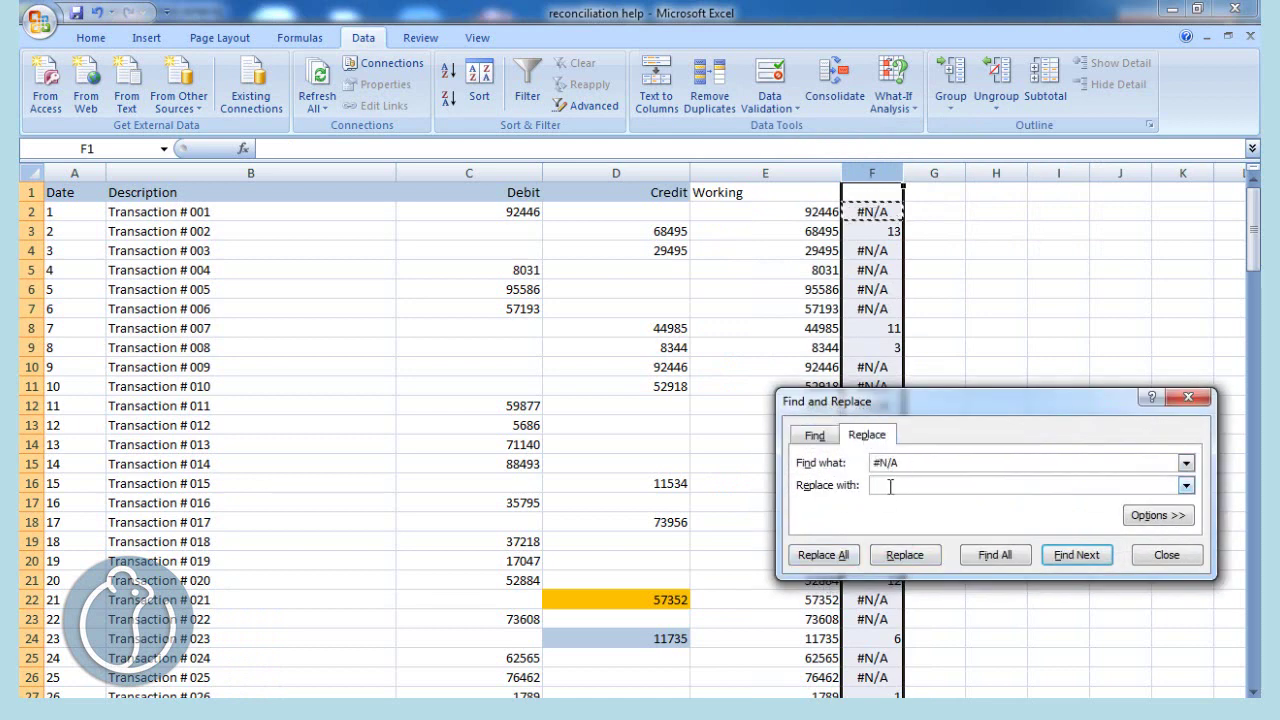
left_click(828, 556)
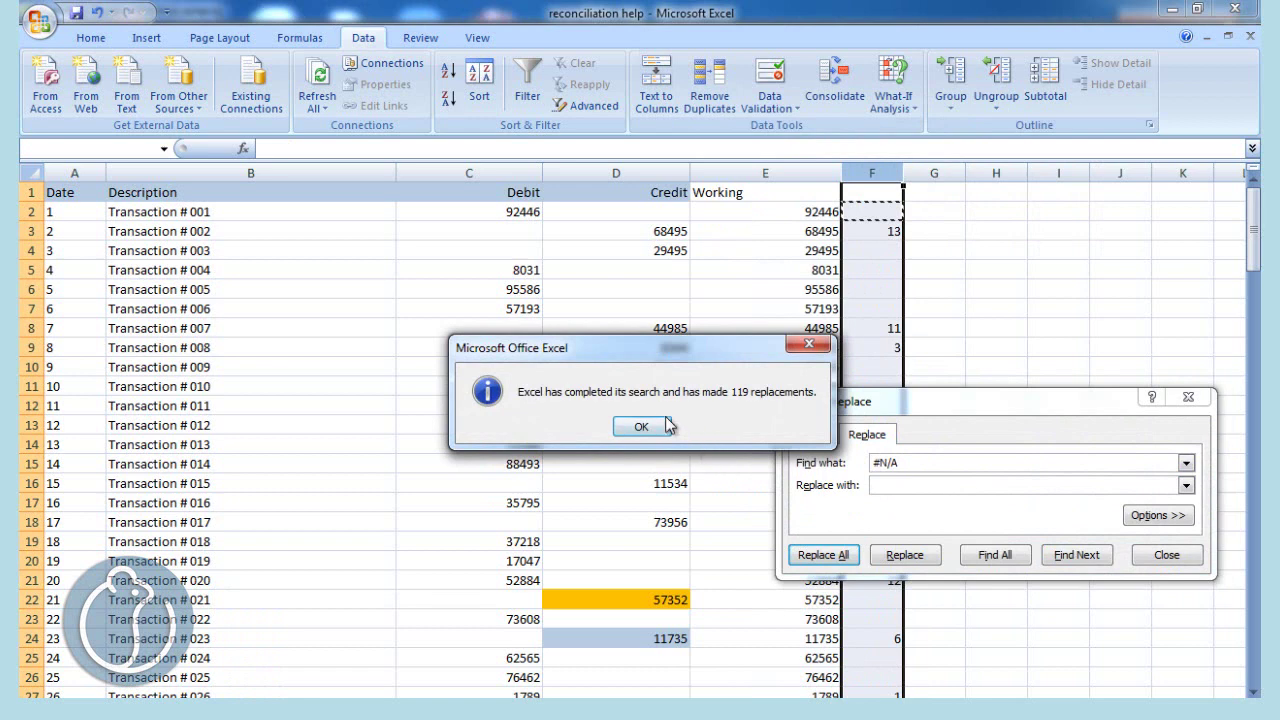
left_click(666, 426)
left_click(1168, 554)
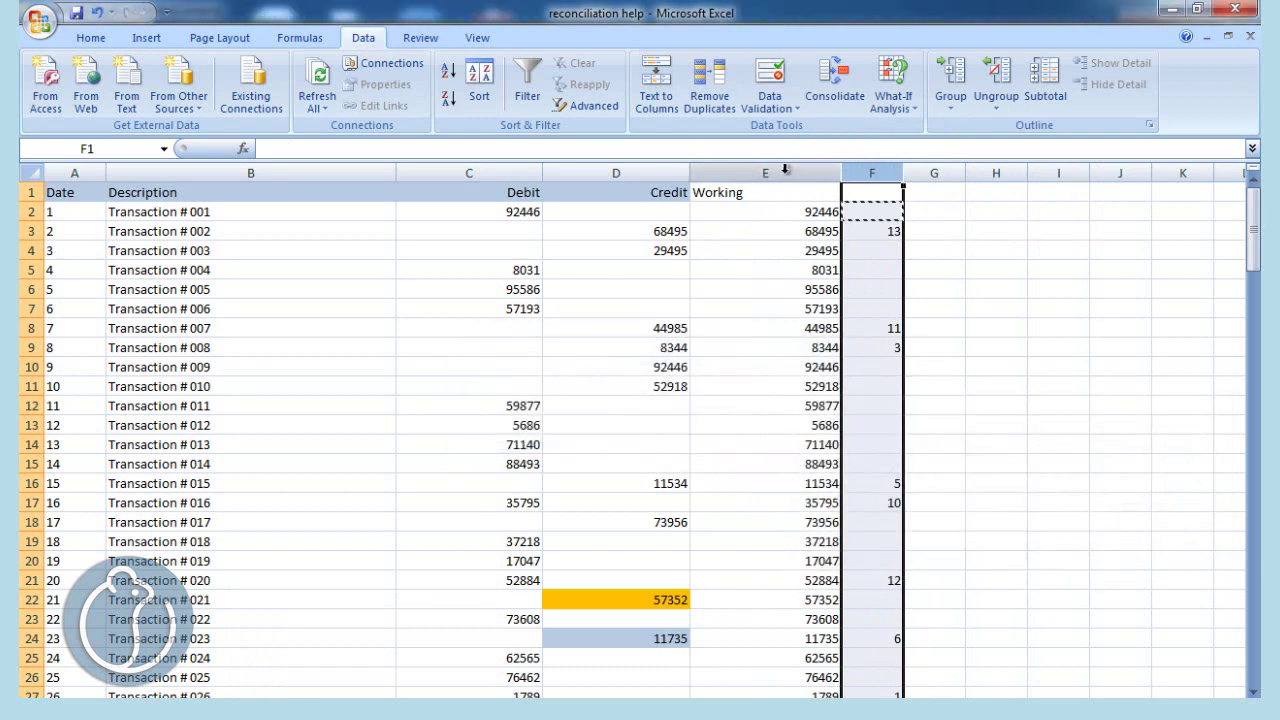
left_click(785, 170)
Step: Delete the Working column and head column E 'Sort Code'
right_click(785, 170)
left_click(826, 297)
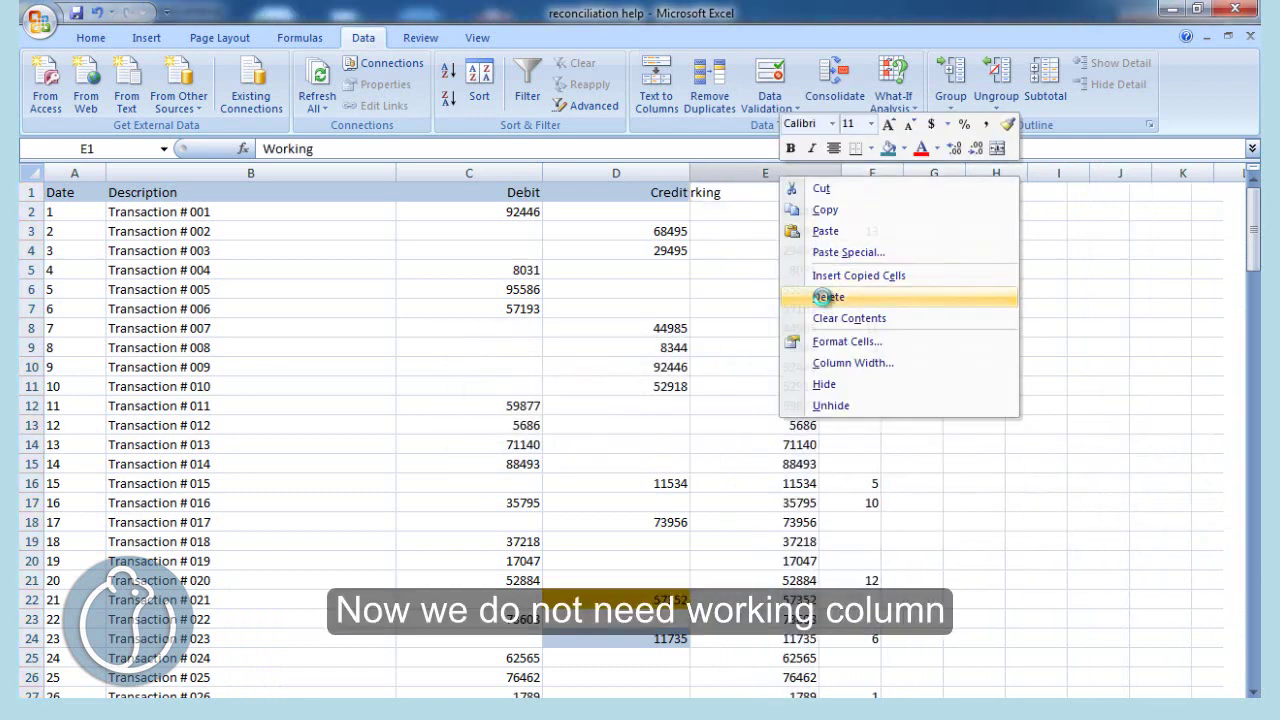
left_click(717, 193)
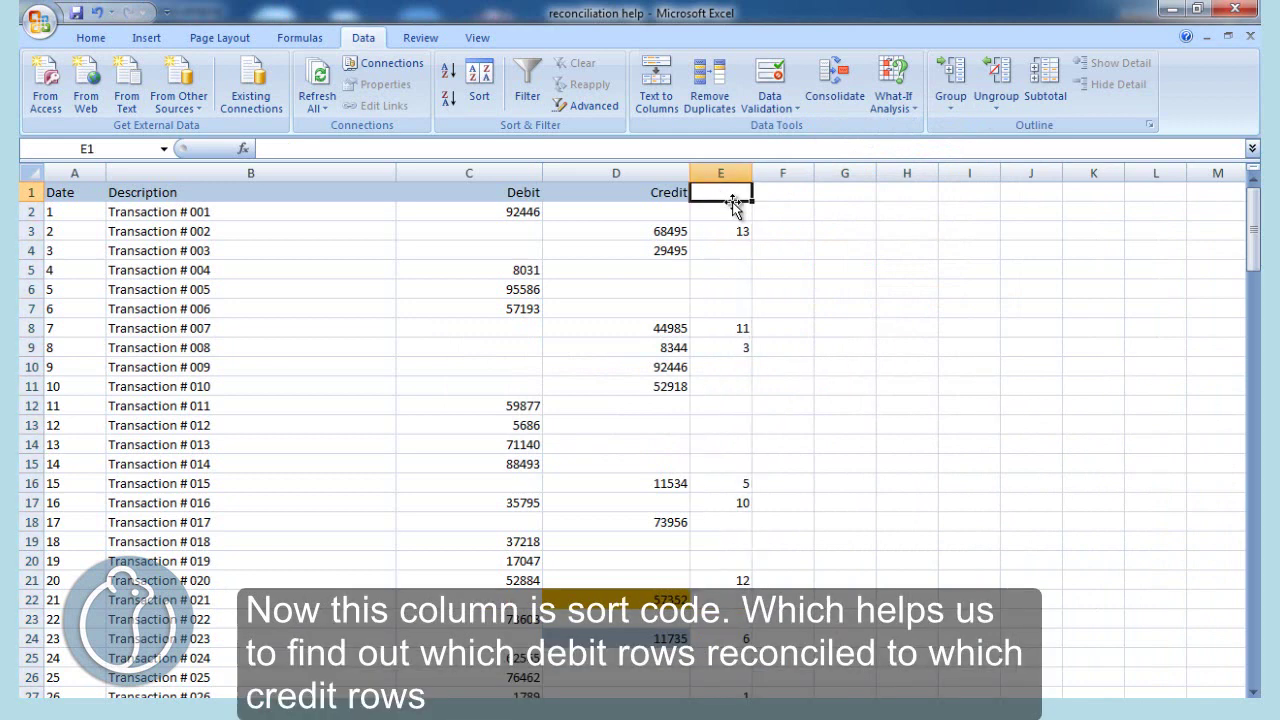
type("Sort Code")
key("Return")
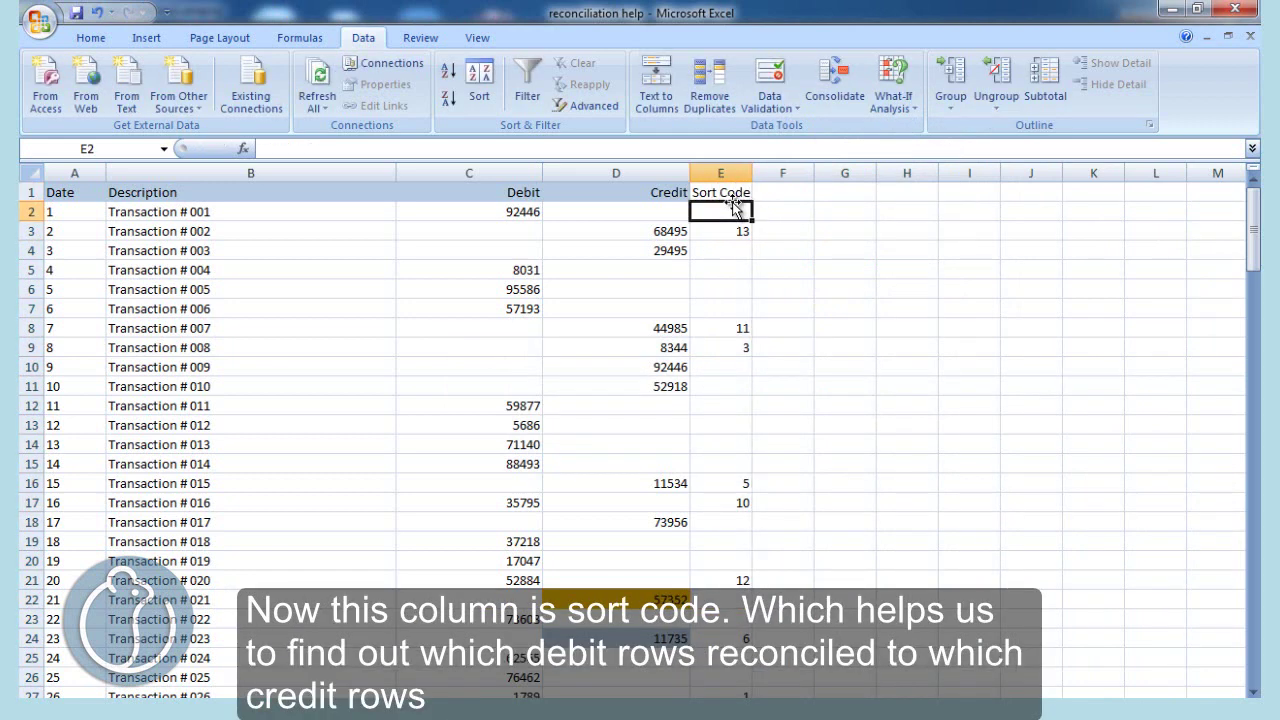
Step: Give the 6669 credit in row 144 sort code 2, then select the matching 6669 debit in C147
left_click_drag(755, 174, 762, 174)
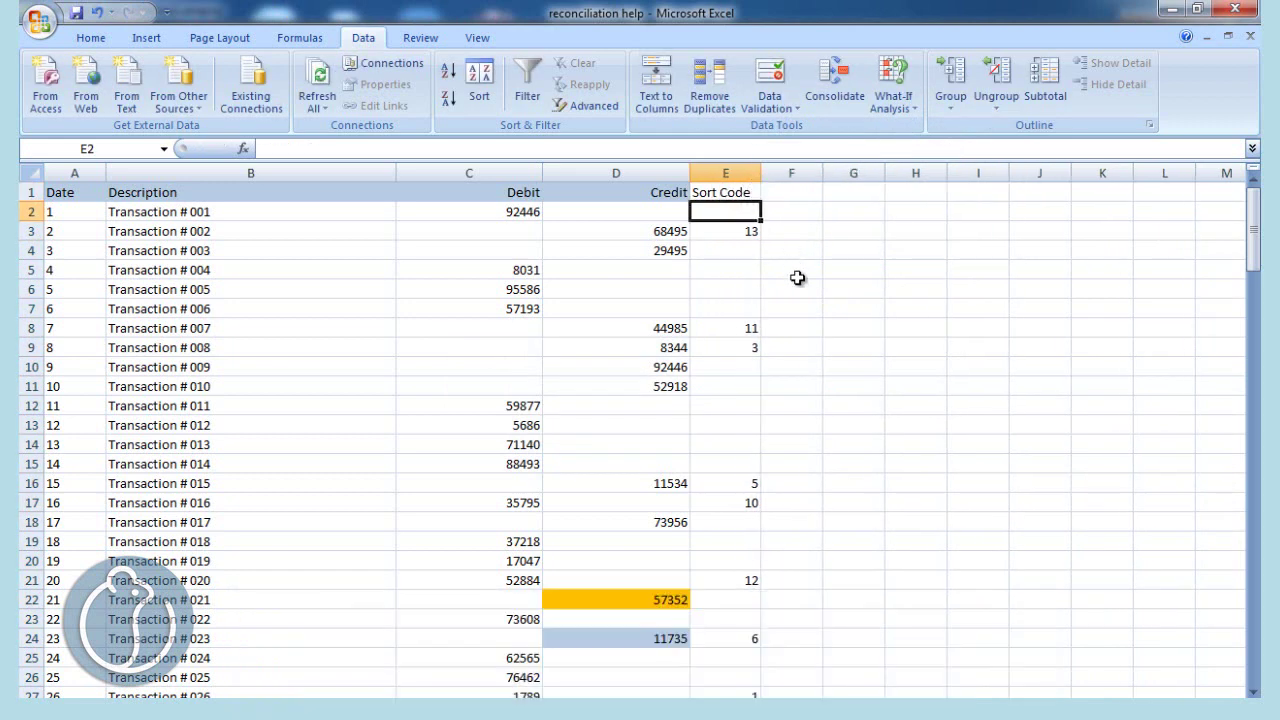
scroll(798, 288, "down", 8)
scroll(794, 290, "down", 8)
scroll(794, 290, "down", 4)
scroll(806, 291, "down", 7)
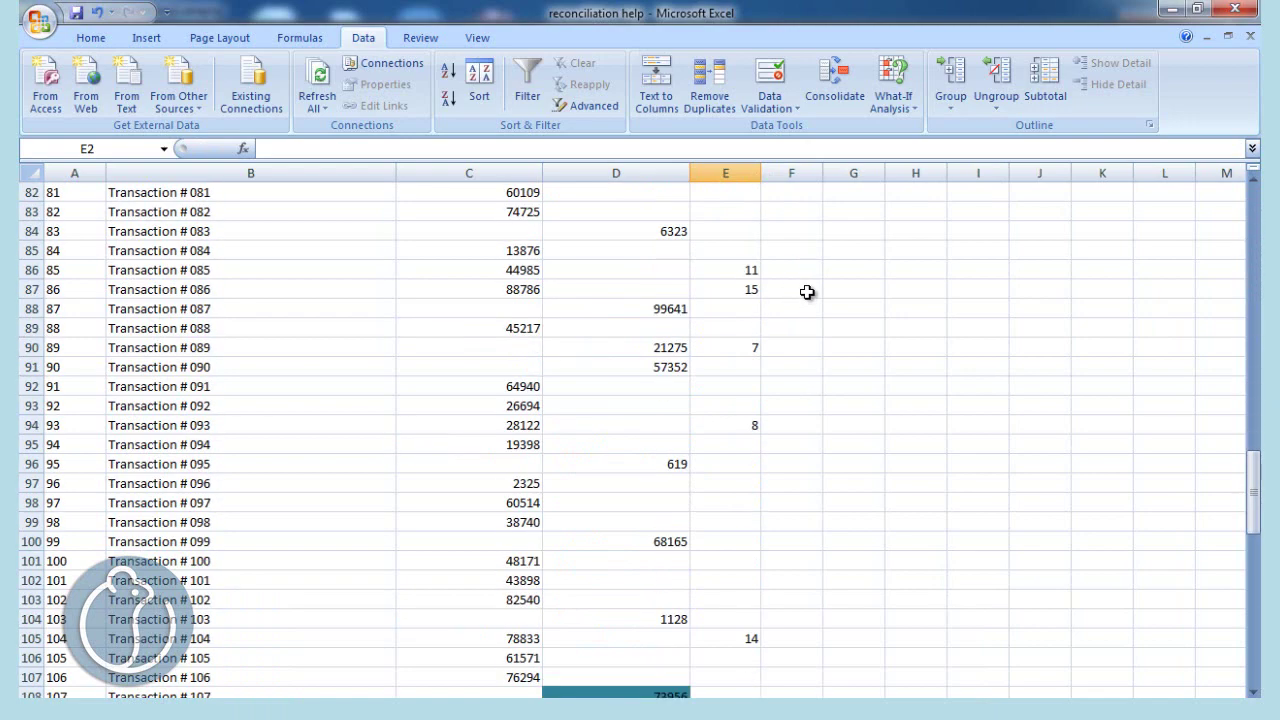
scroll(808, 289, "down", 6)
scroll(794, 283, "down", 6)
scroll(790, 284, "down", 4)
scroll(791, 281, "down", 1)
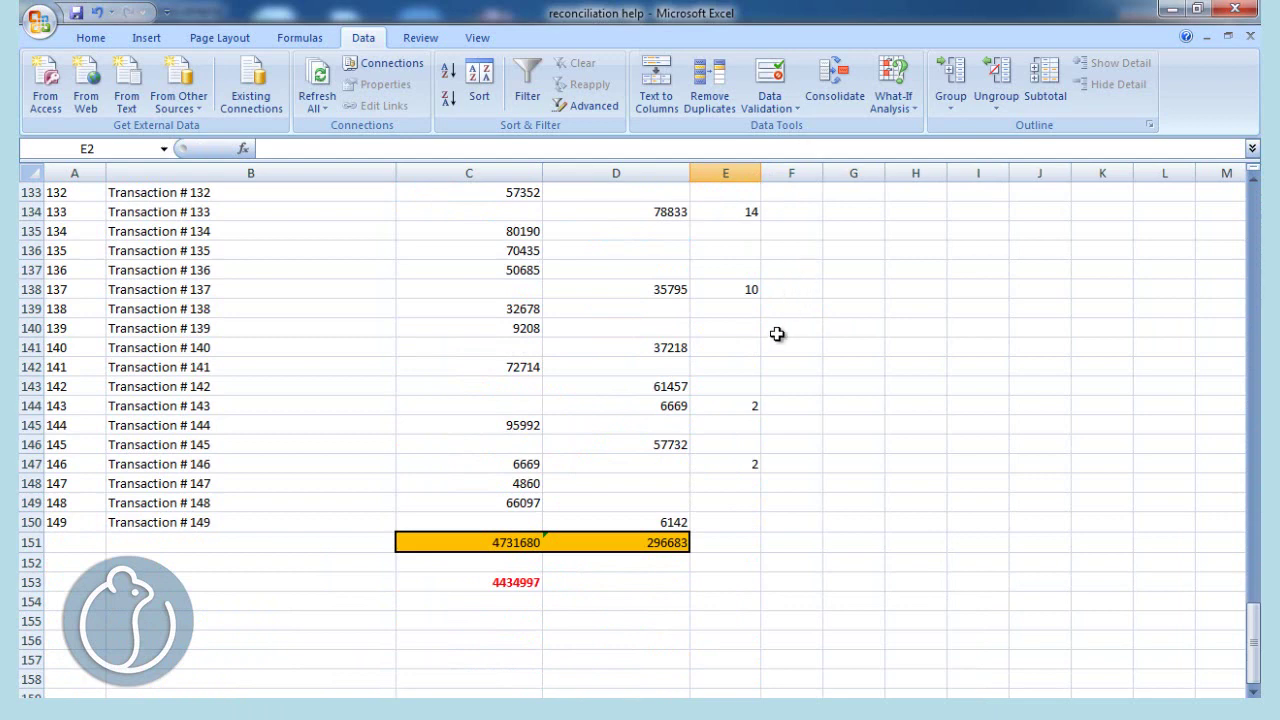
left_click(677, 403)
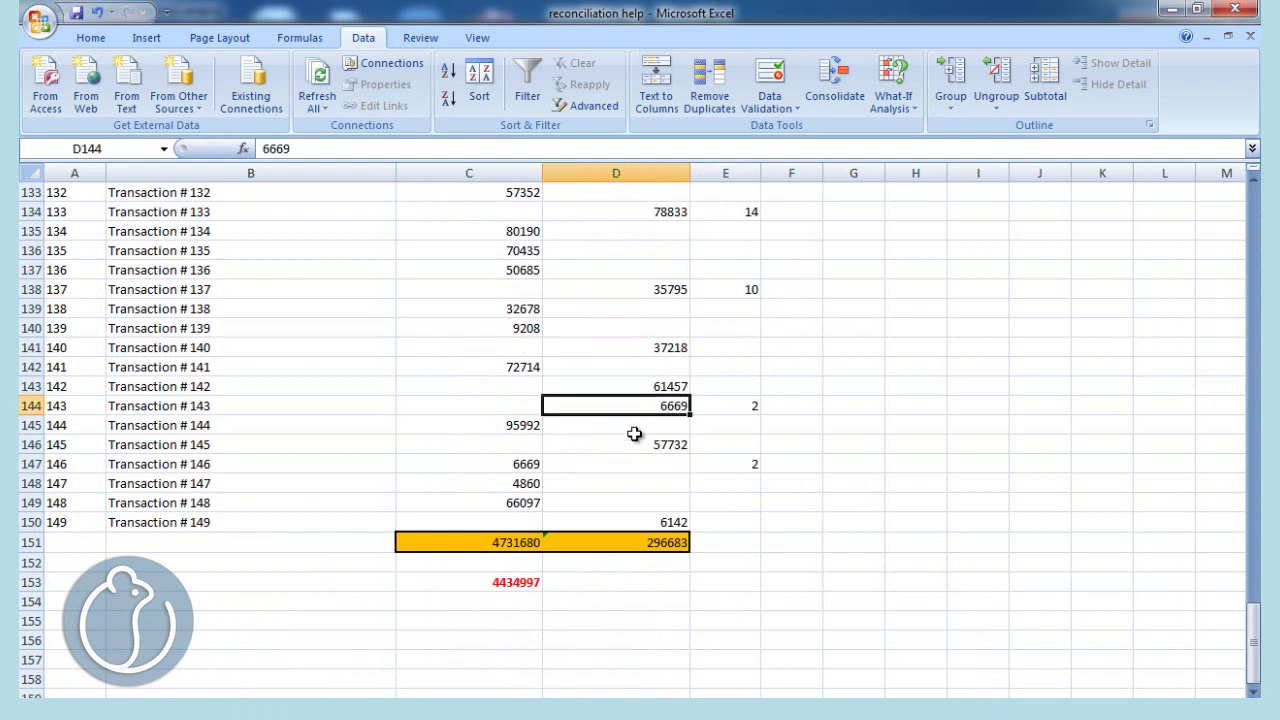
left_click(760, 405)
type("2")
left_click(722, 466)
left_click(519, 466)
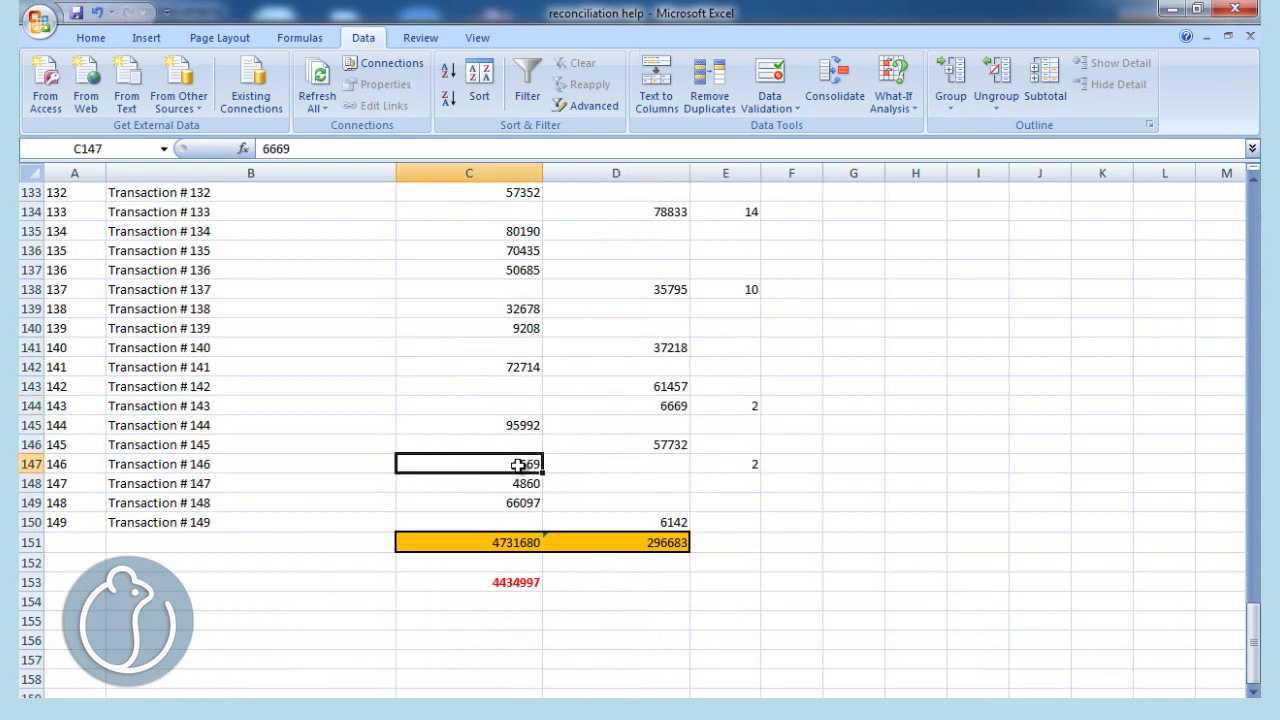
Step: Apply comma accounting format to the Debit and Credit columns
left_click_drag(520, 173, 616, 173)
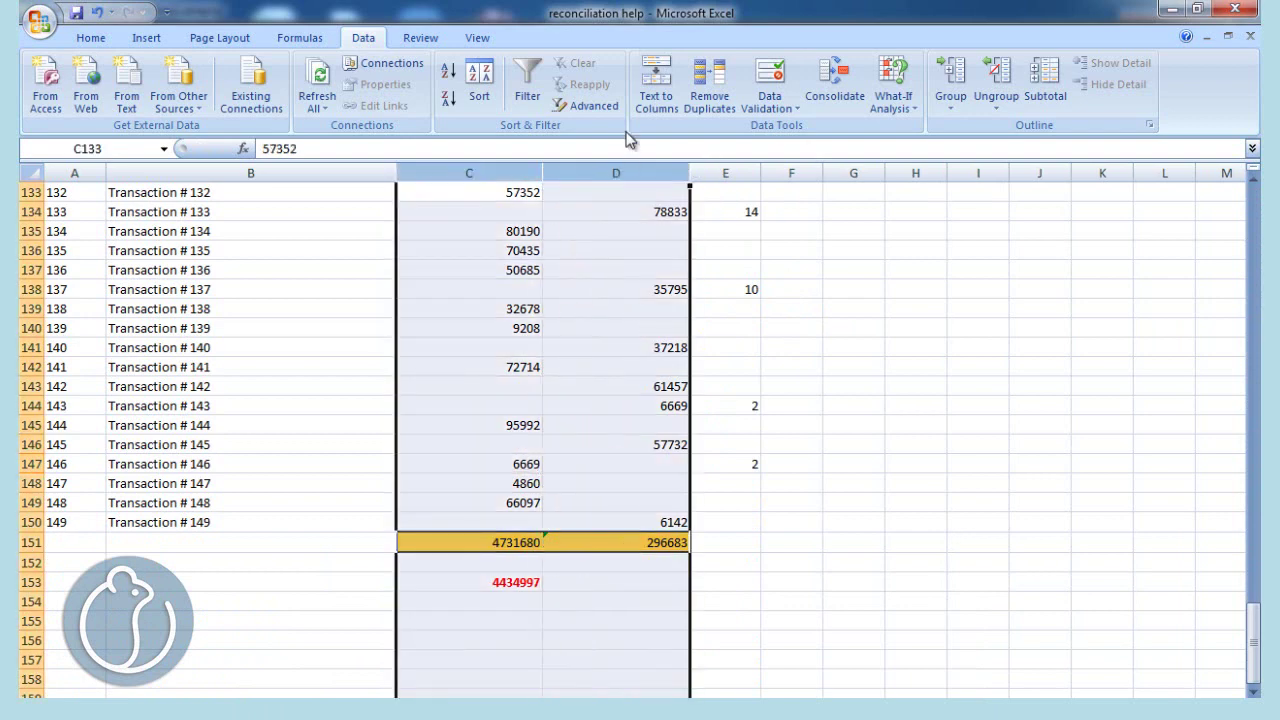
left_click(90, 38)
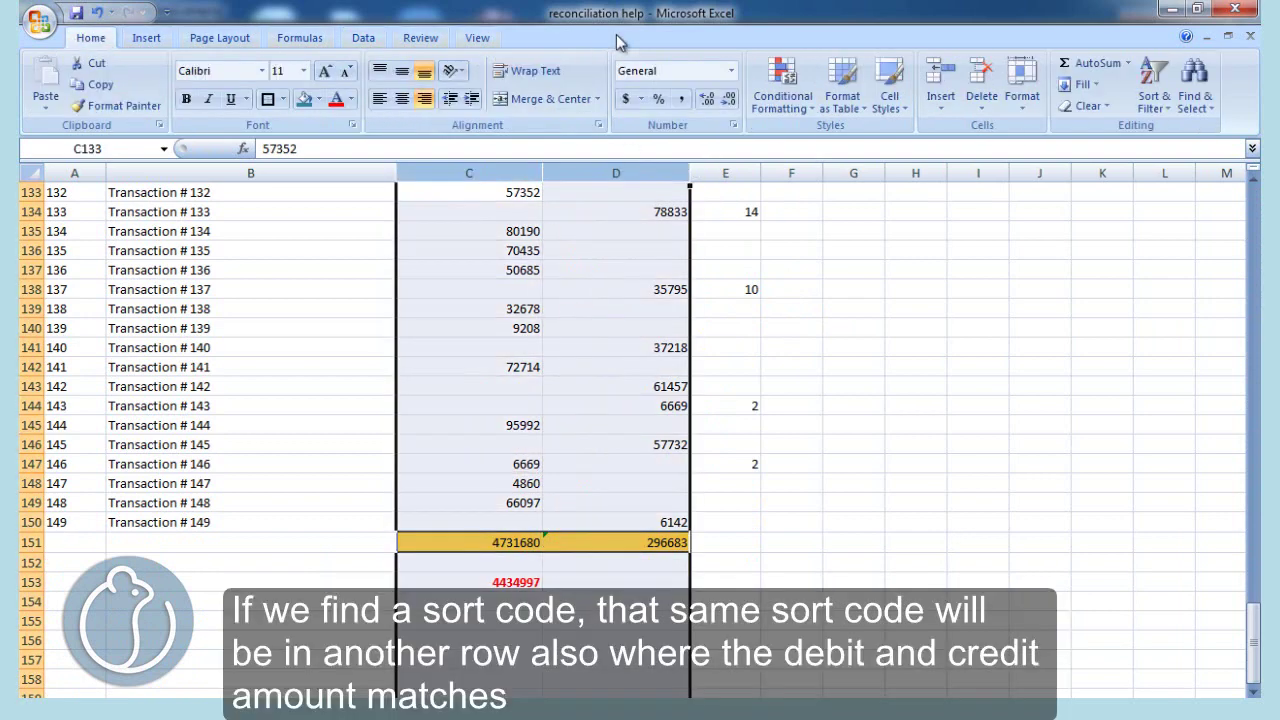
left_click(681, 98)
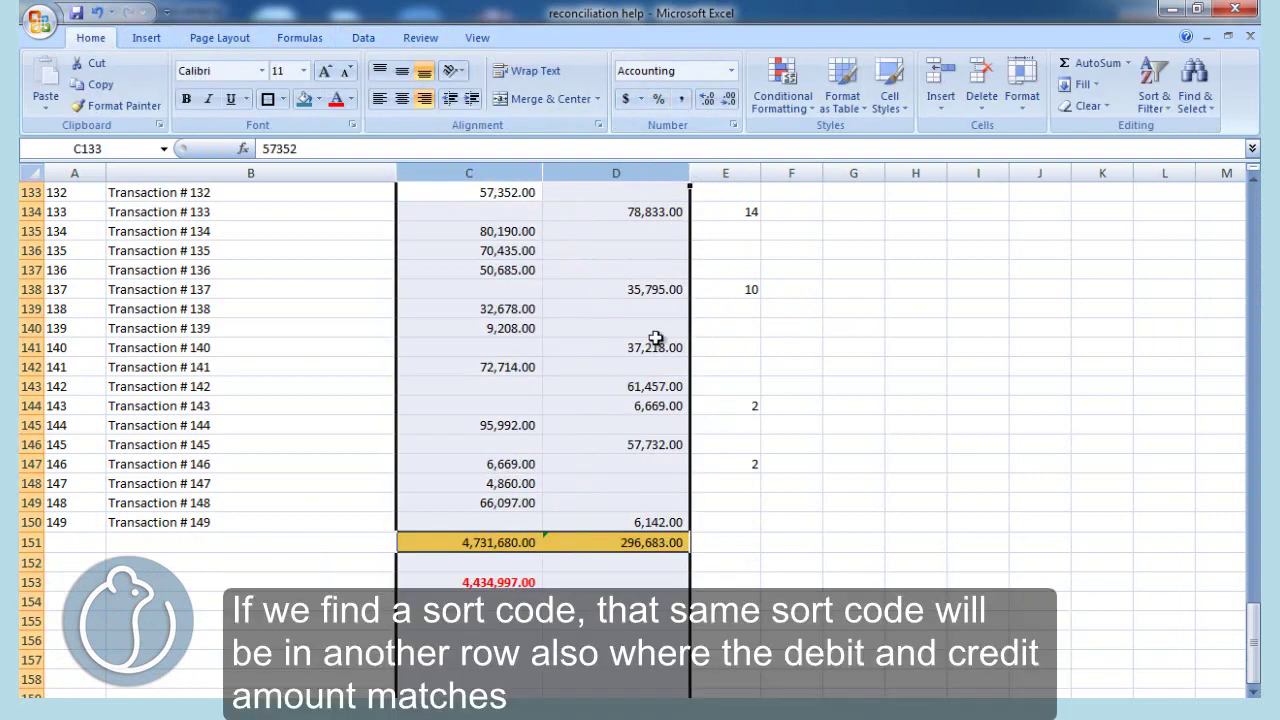
Step: Inspect blank credits D135:D137 and the 35,795.00 credit with sort code 10 in row 138
left_click_drag(669, 243, 677, 257)
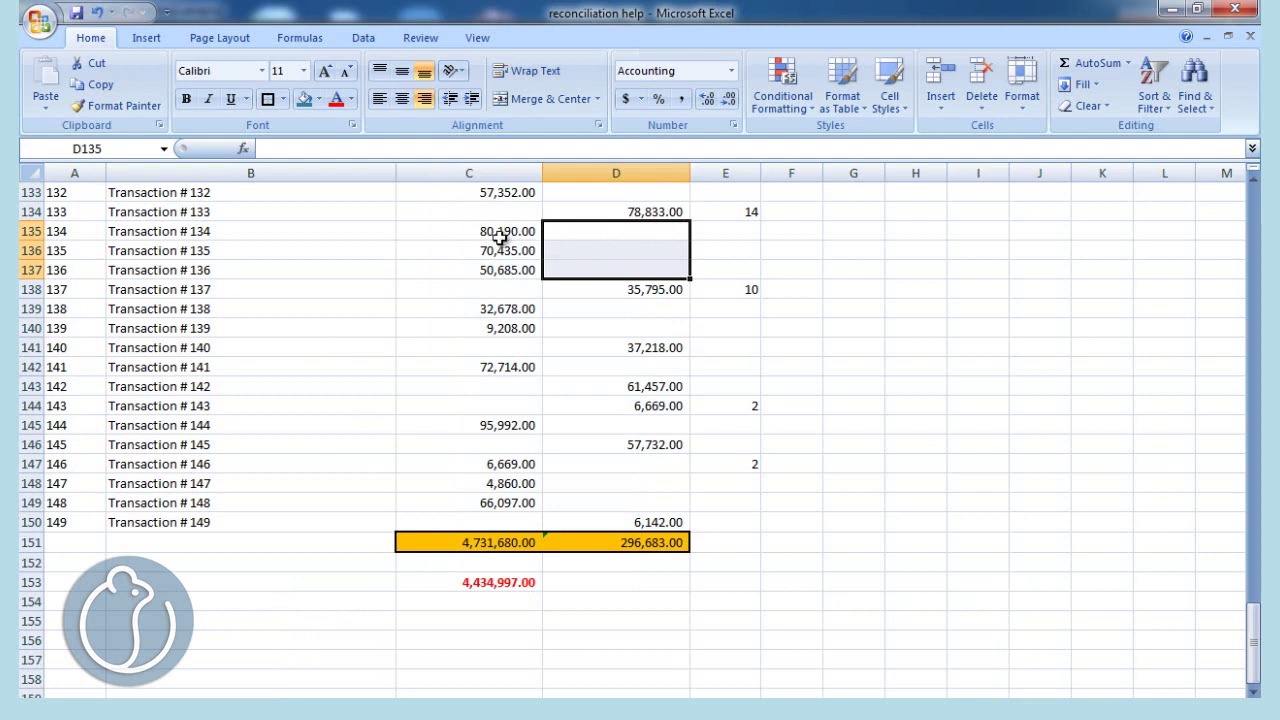
left_click(660, 232)
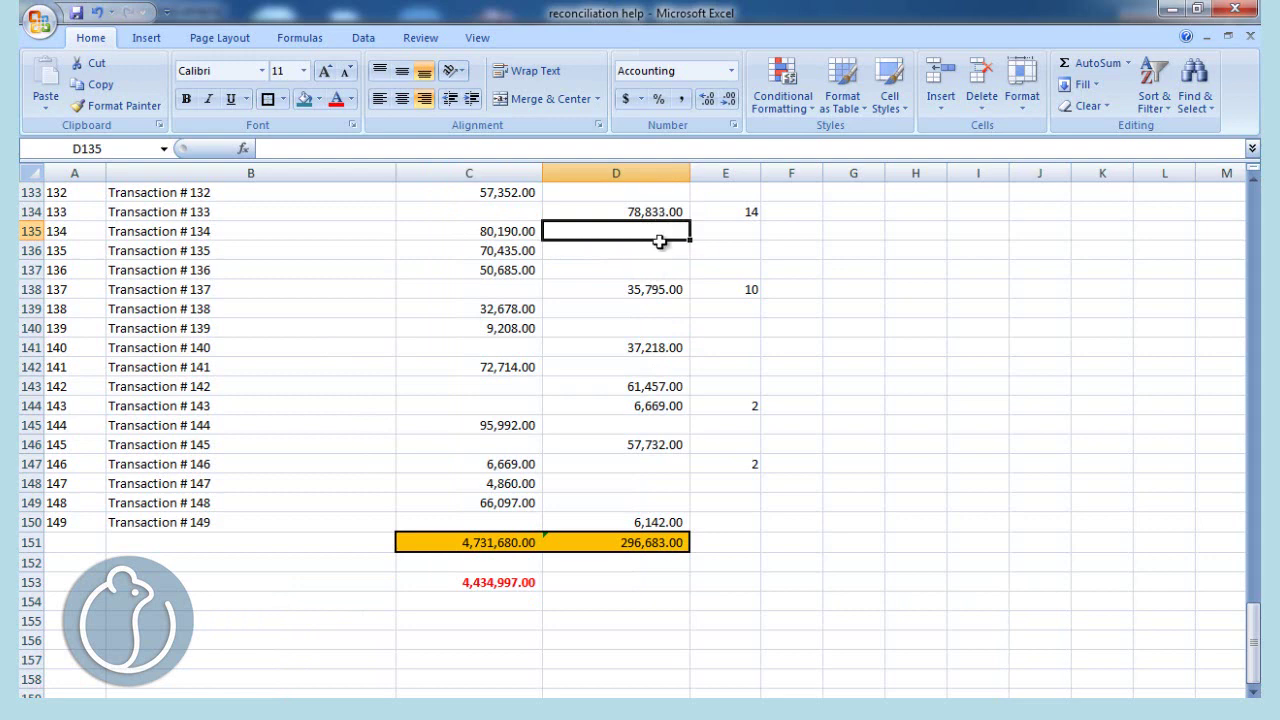
left_click(735, 289)
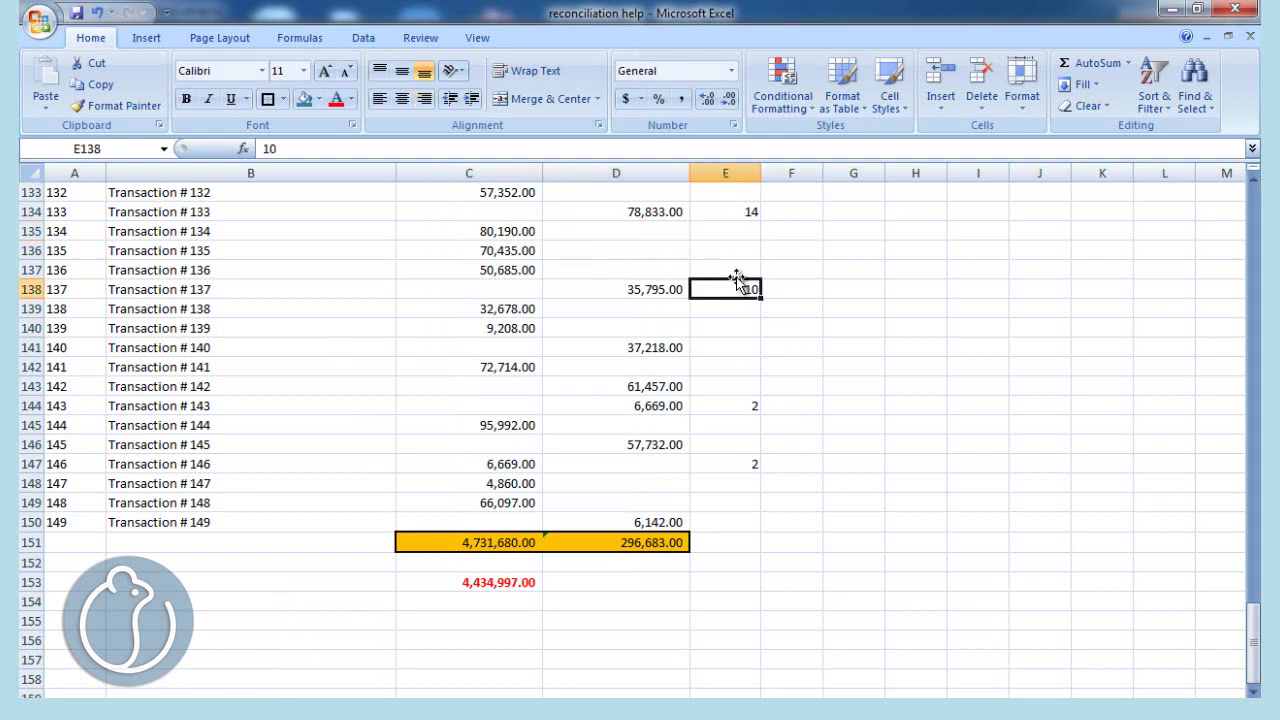
left_click(634, 289)
Step: Find the matching 35,795.00 debit in row 17, then select header row Date through Sort Code
scroll(640, 334, "up", 1)
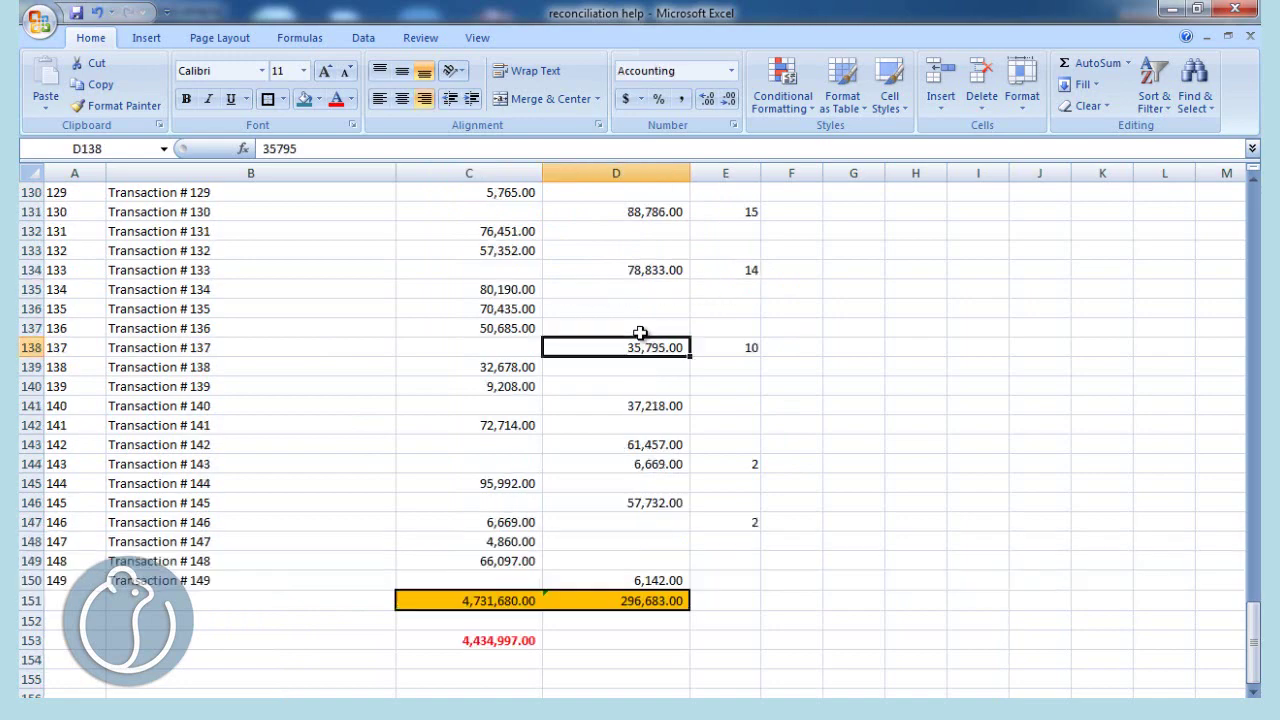
scroll(660, 325, "up", 2)
scroll(676, 318, "up", 2)
scroll(684, 310, "up", 2)
scroll(686, 309, "up", 3)
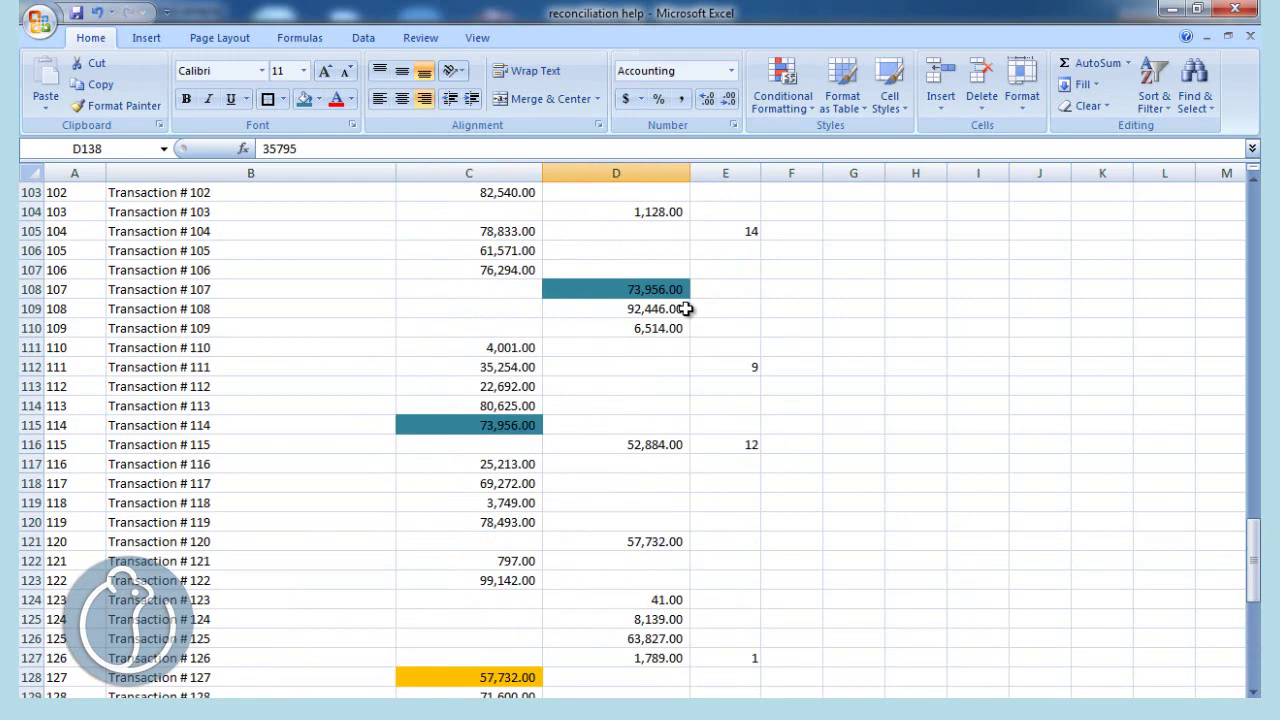
scroll(686, 308, "up", 3)
scroll(686, 308, "up", 3)
scroll(686, 308, "up", 2)
scroll(686, 307, "up", 3)
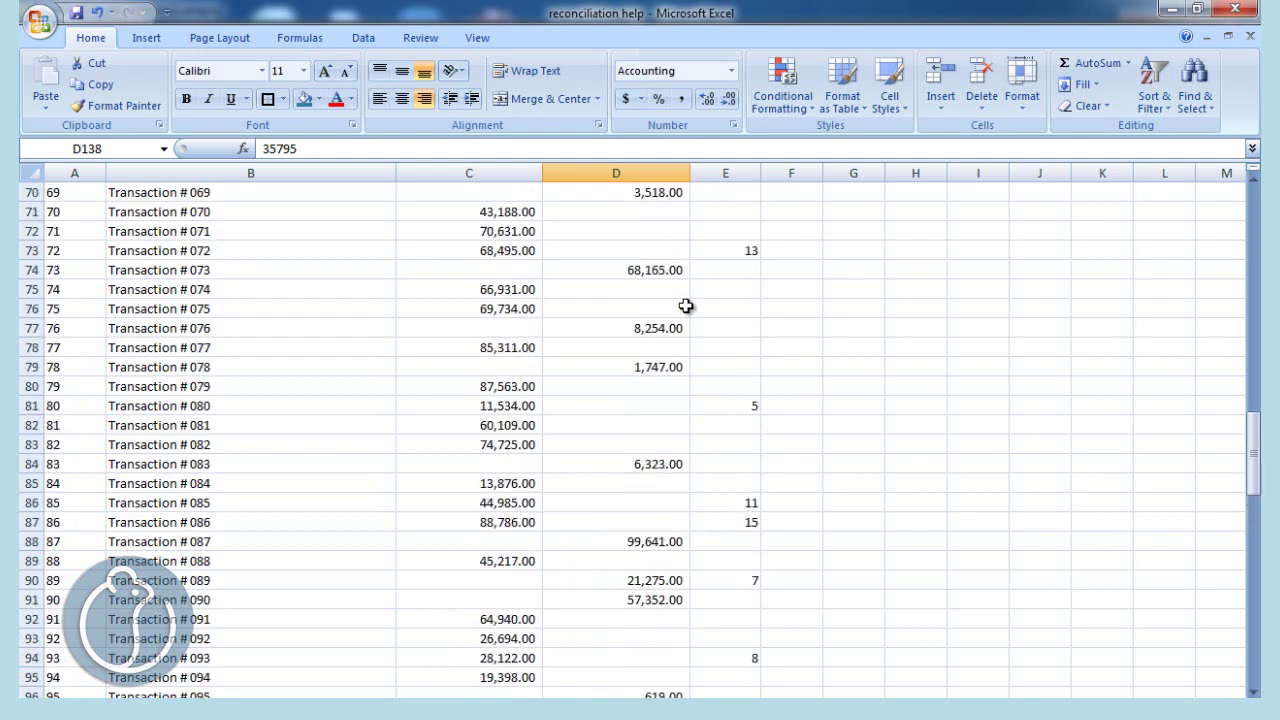
scroll(686, 306, "up", 3)
scroll(686, 307, "up", 1)
scroll(686, 307, "up", 6)
scroll(686, 308, "up", 6)
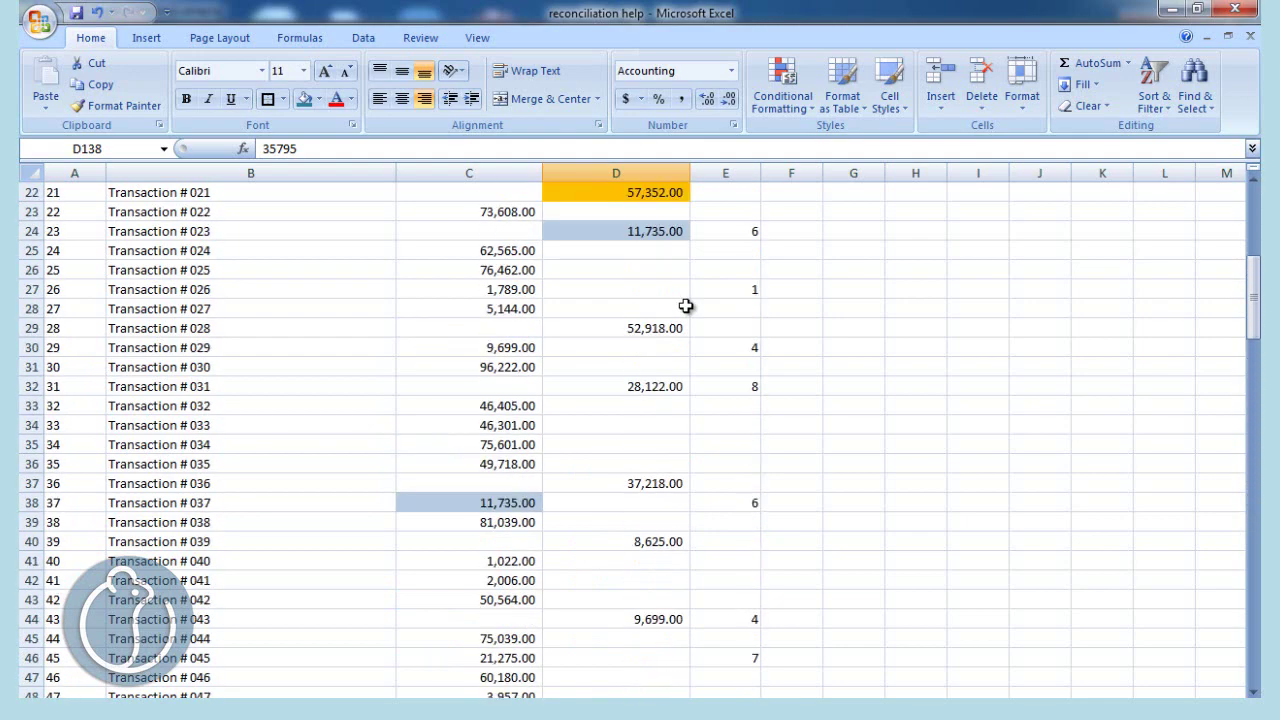
scroll(686, 308, "up", 2)
scroll(686, 308, "up", 1)
left_click(730, 268)
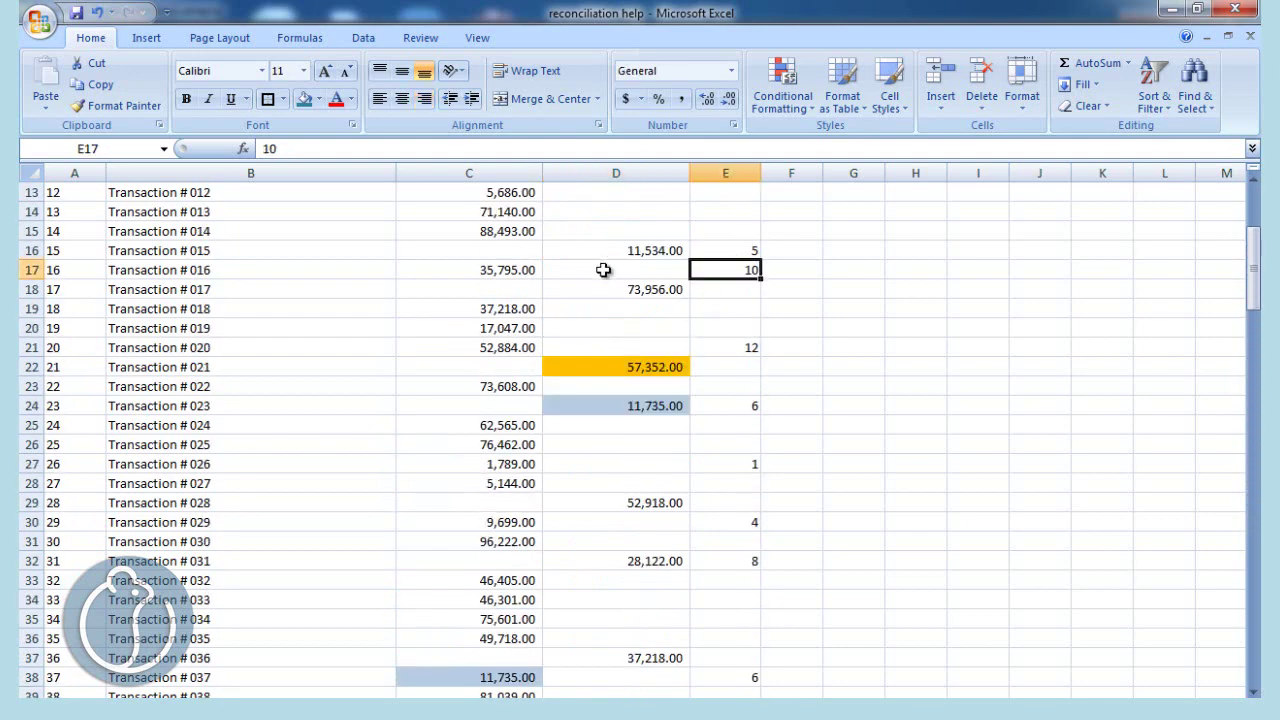
left_click(498, 273)
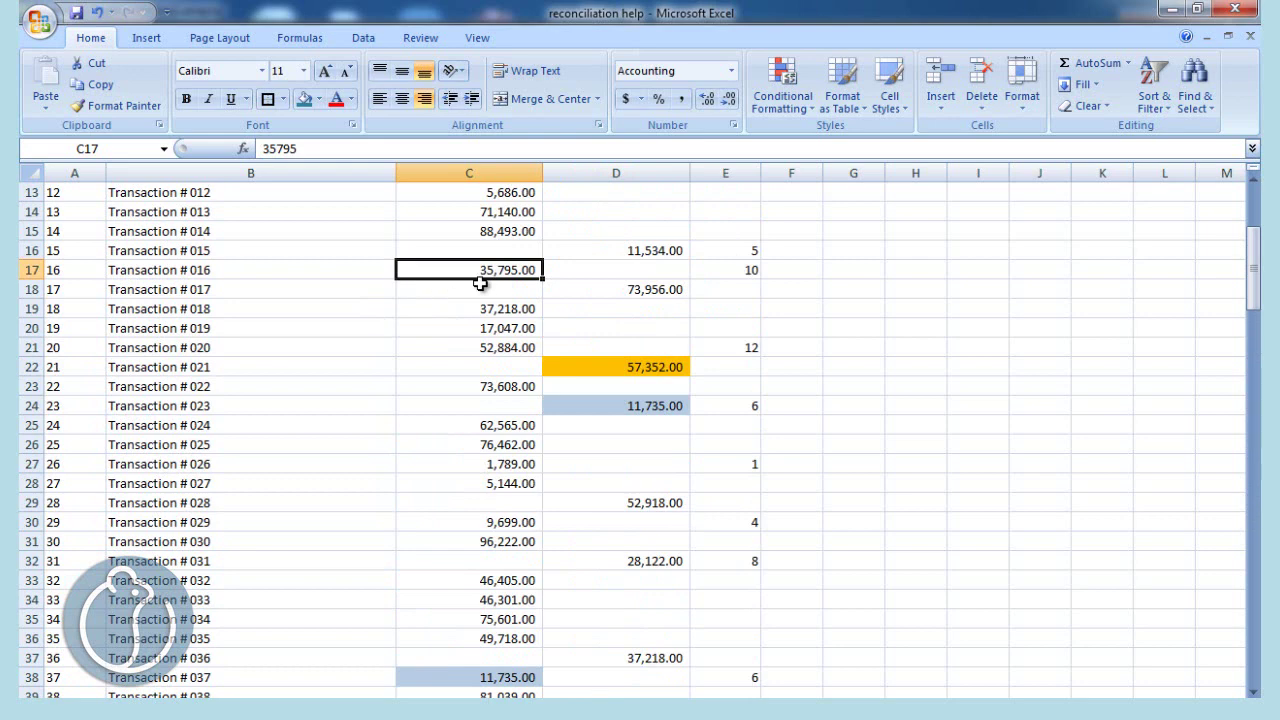
scroll(511, 257, "up", 4)
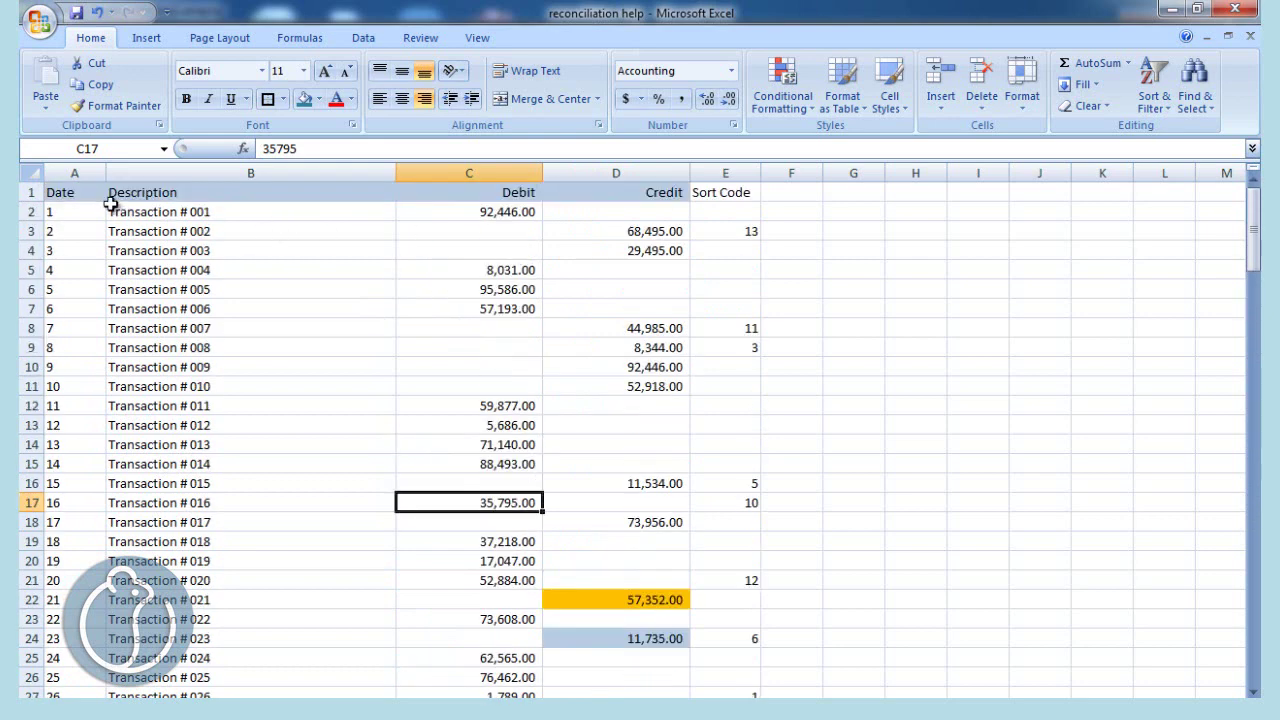
left_click_drag(80, 192, 725, 192)
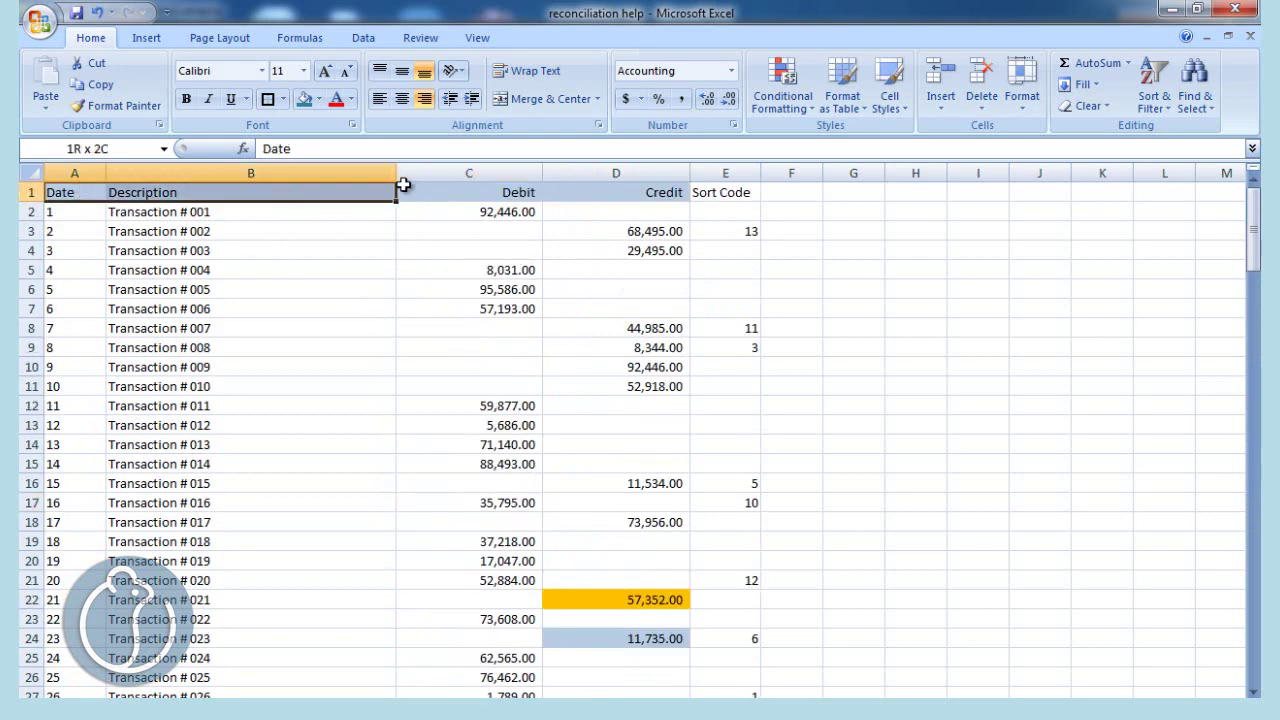
Step: Turn on filters and show only rows whose Sort Code is (Blanks)
left_click(363, 37)
left_click(527, 80)
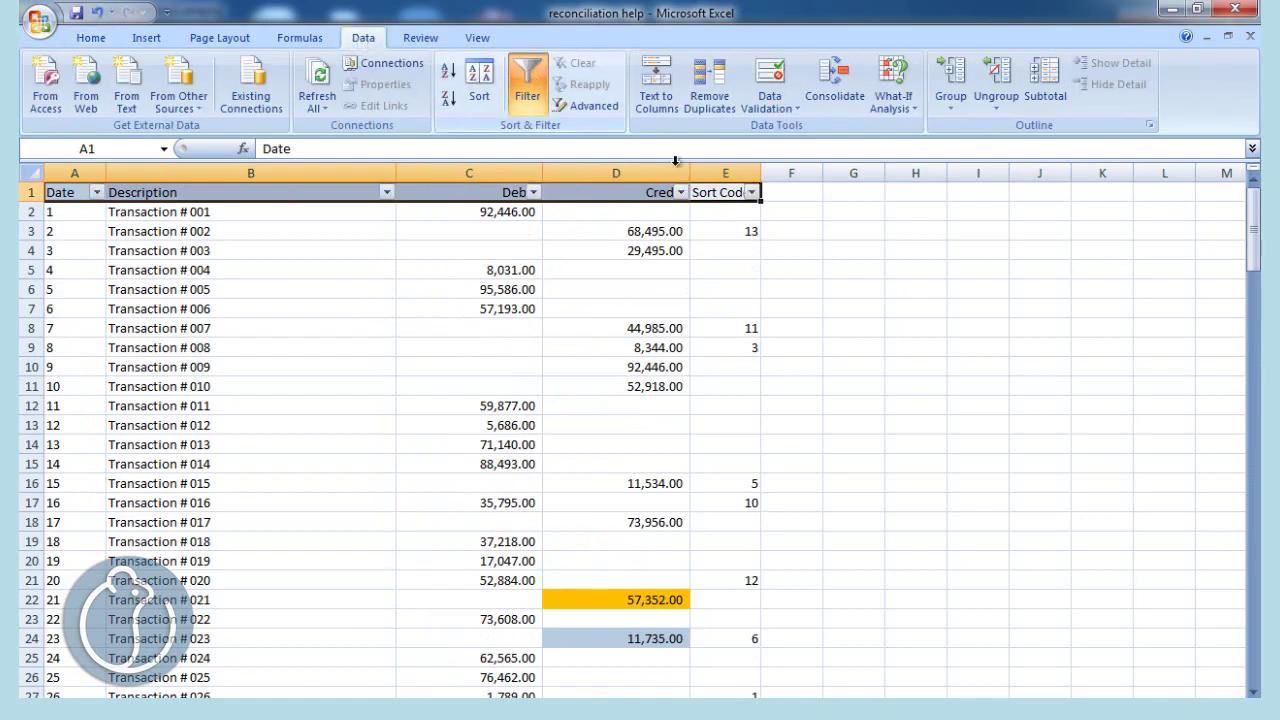
left_click(751, 192)
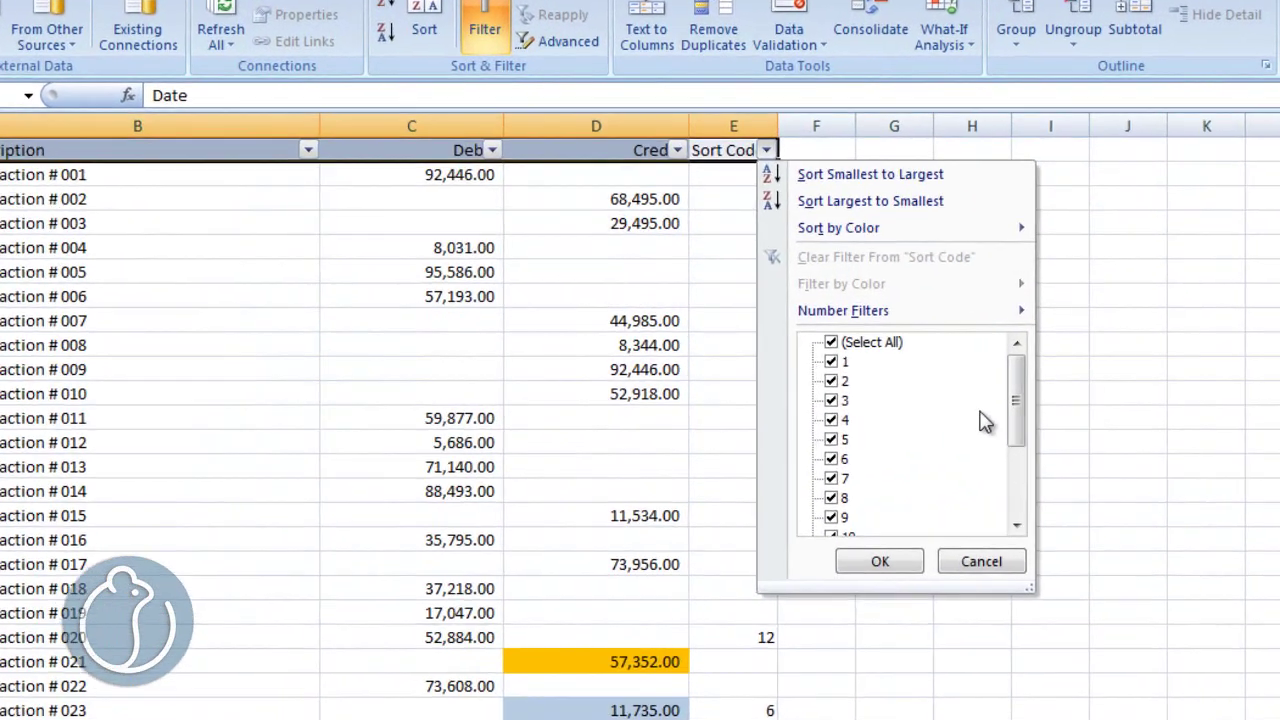
mouse_move(1088, 417)
left_mouse_down()
mouse_move(1088, 490)
mouse_move(1093, 381)
left_mouse_up()
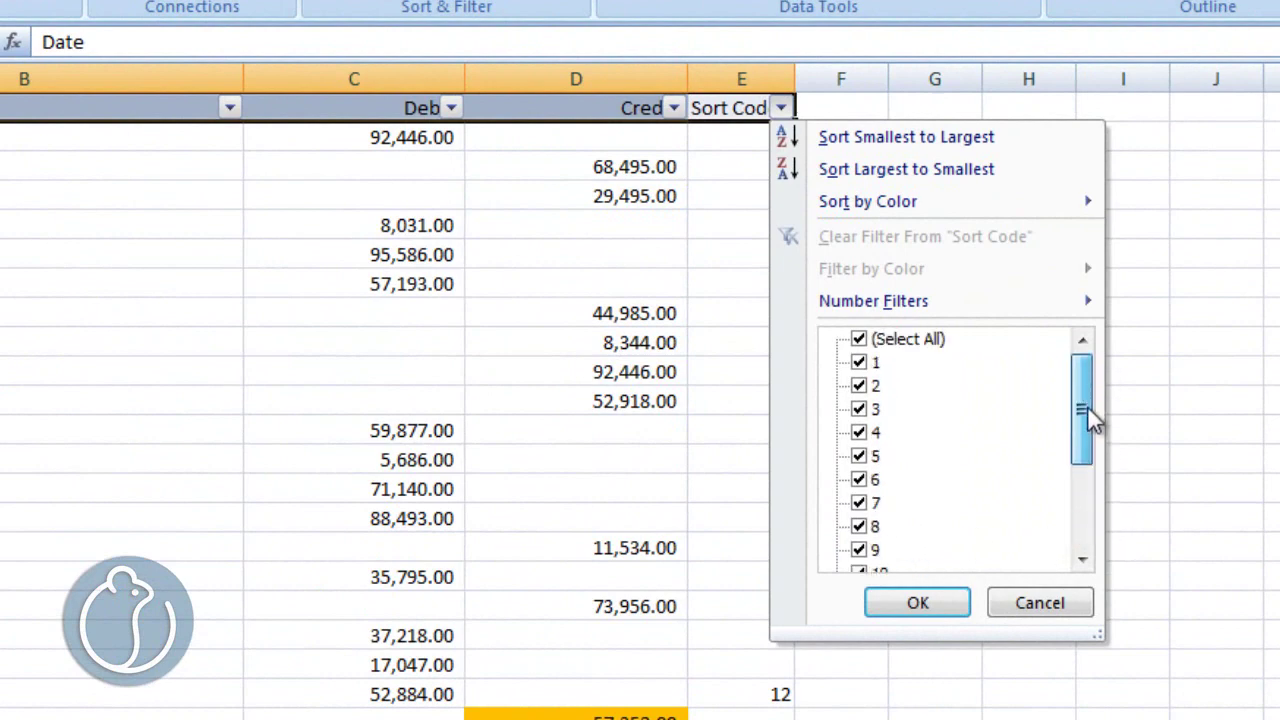
left_click(858, 339)
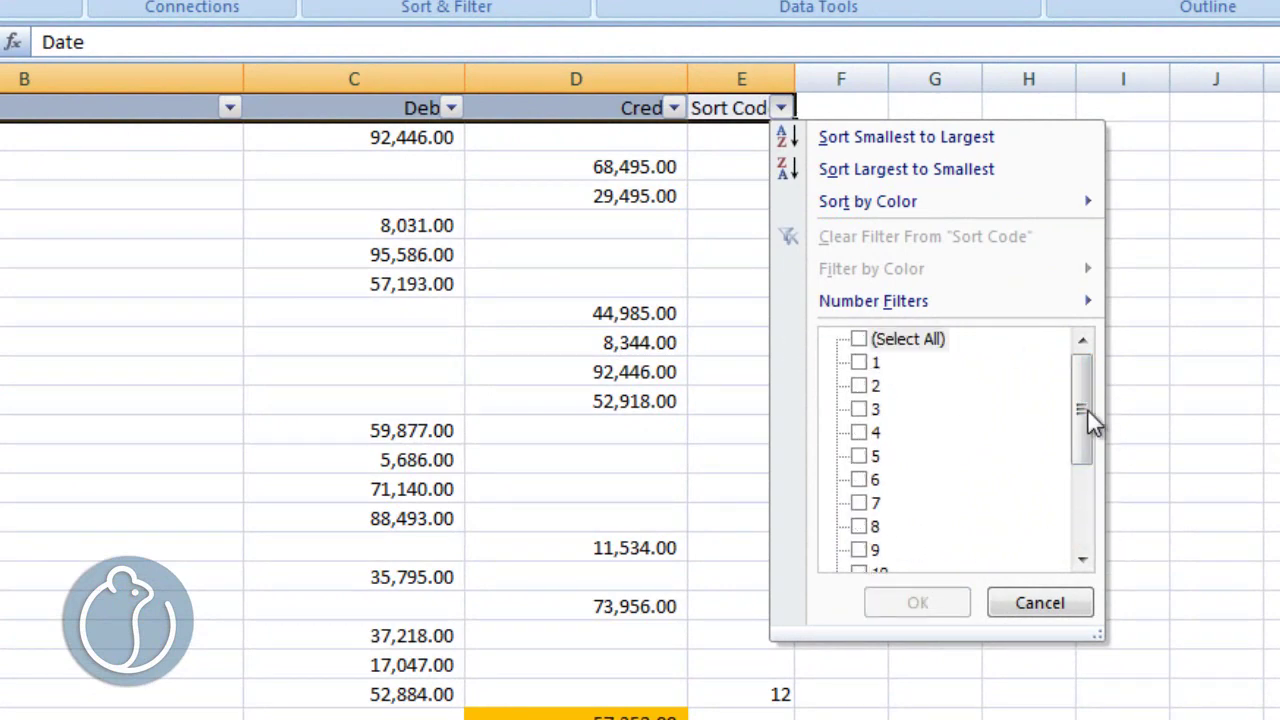
left_click_drag(1087, 410, 1080, 530)
left_click(859, 550)
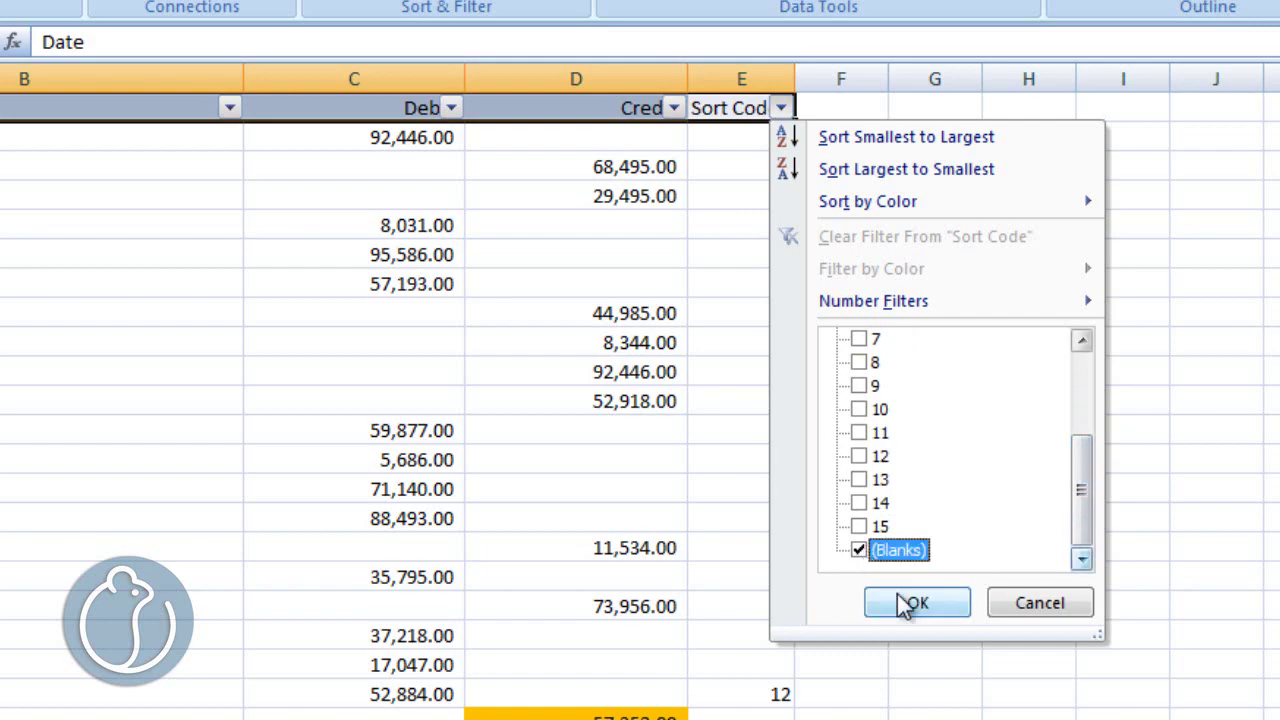
left_click(912, 603)
Step: Select the filtered debit amounts in column C to read their total
scroll(985, 385, "down", 5)
scroll(973, 372, "down", 4)
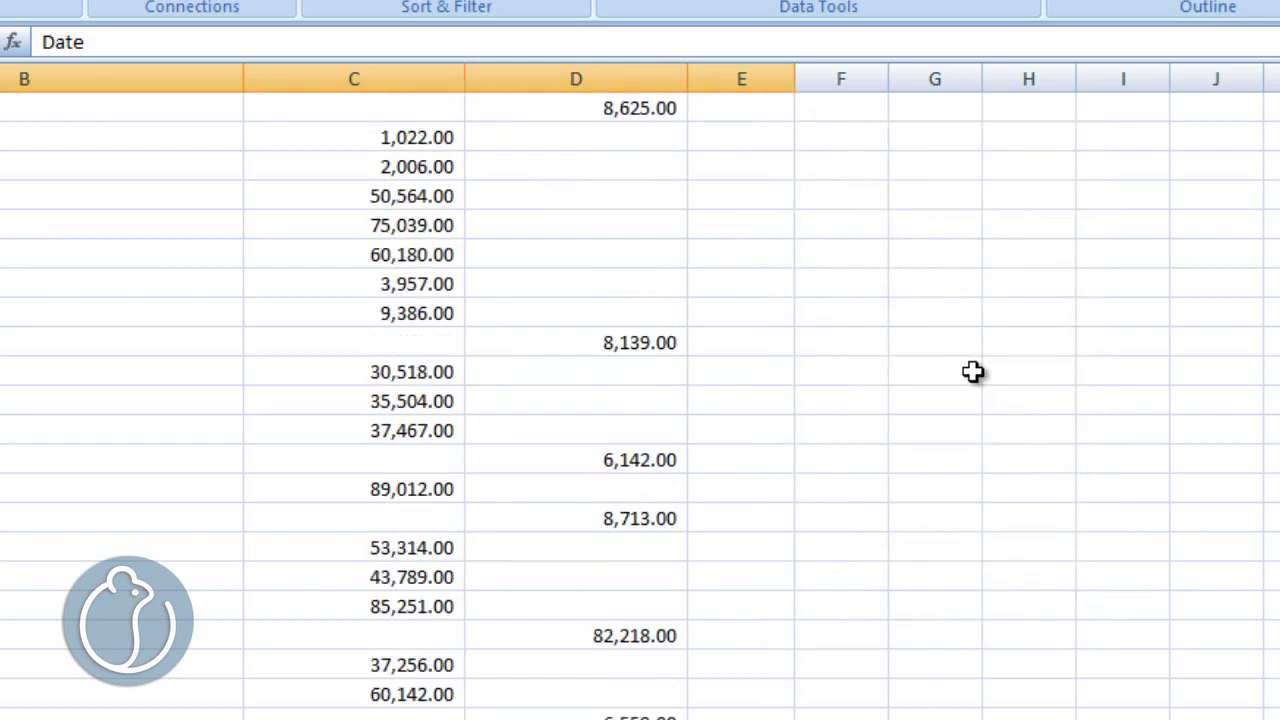
scroll(973, 372, "down", 5)
scroll(960, 357, "down", 5)
scroll(960, 357, "down", 5)
scroll(955, 345, "down", 5)
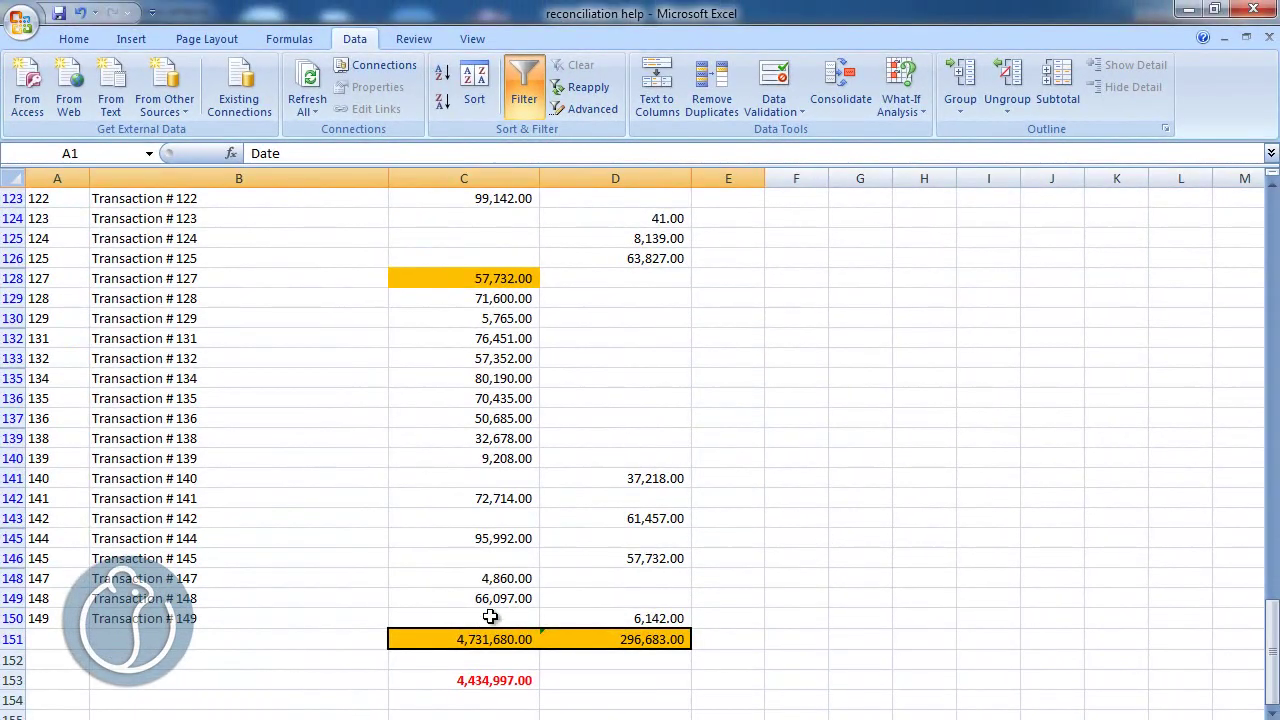
mouse_move(490, 617)
left_mouse_down()
mouse_move(458, 14)
mouse_move(445, 220)
left_mouse_up()
scroll(528, 320, "down", 8)
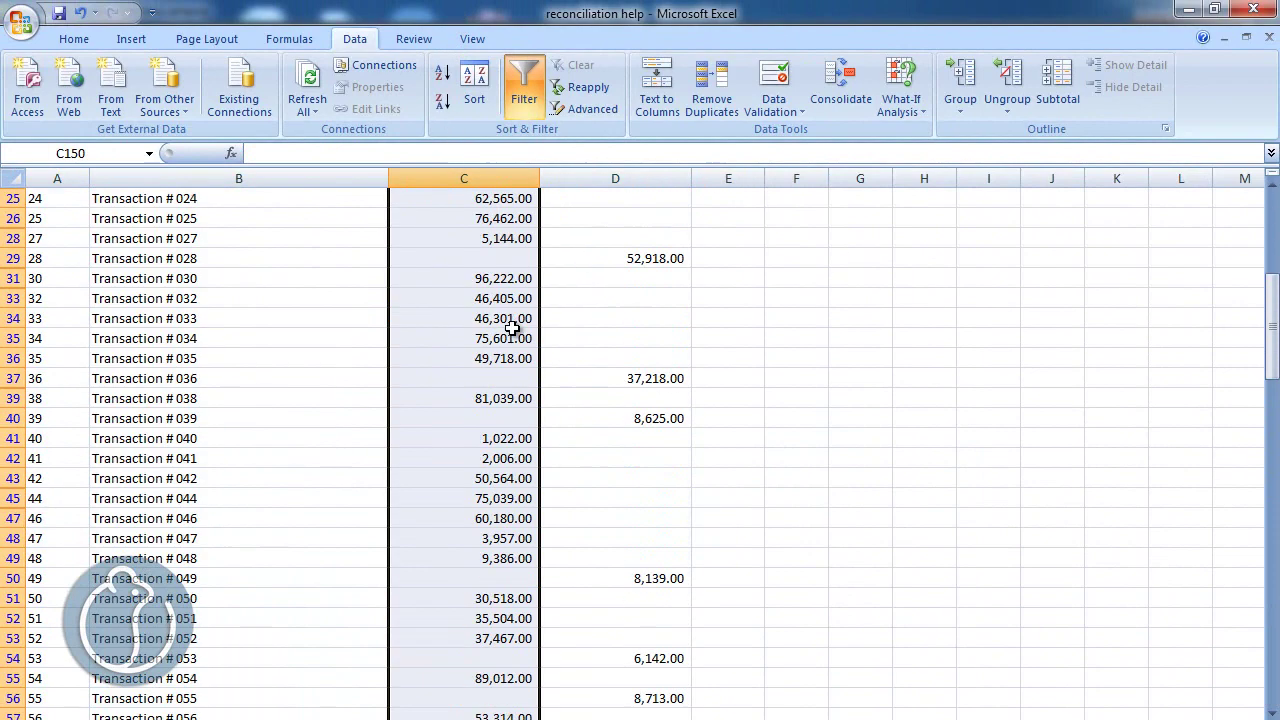
scroll(500, 363, "down", 6)
scroll(498, 381, "down", 12)
scroll(497, 381, "down", 8)
scroll(497, 378, "down", 7)
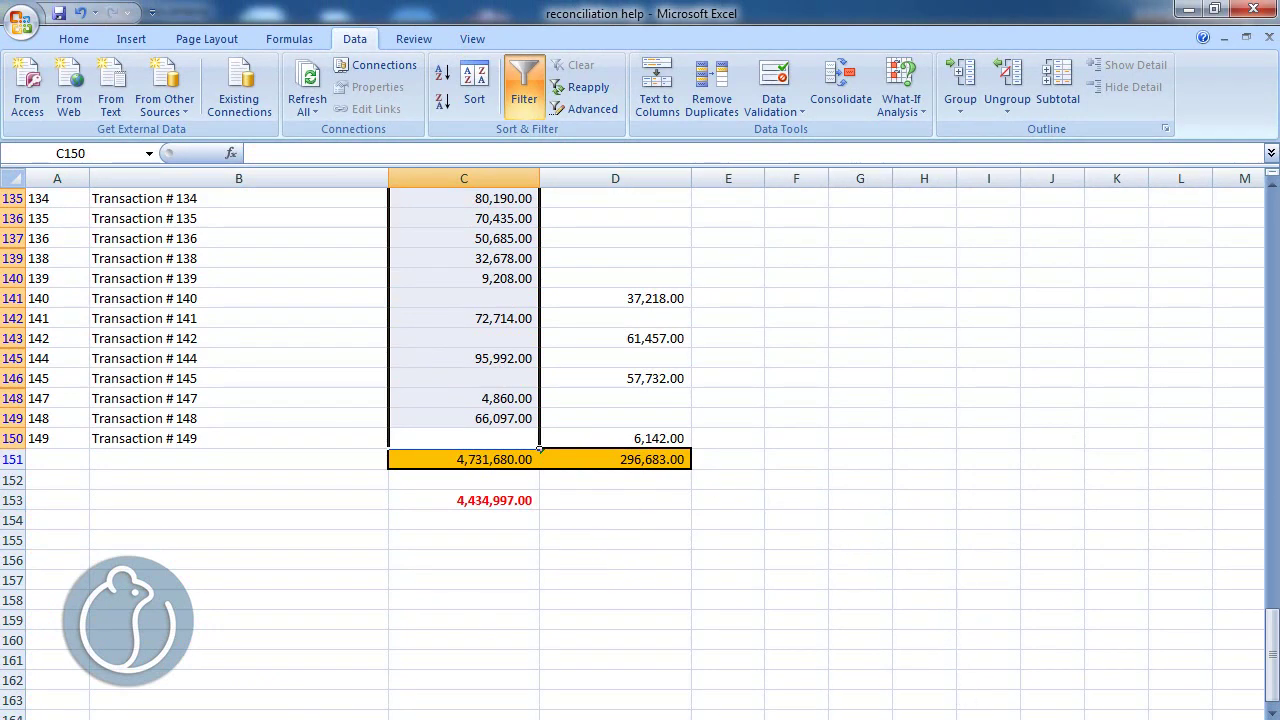
Step: Launch Calculator and enter the debit total 4227481
key("super")
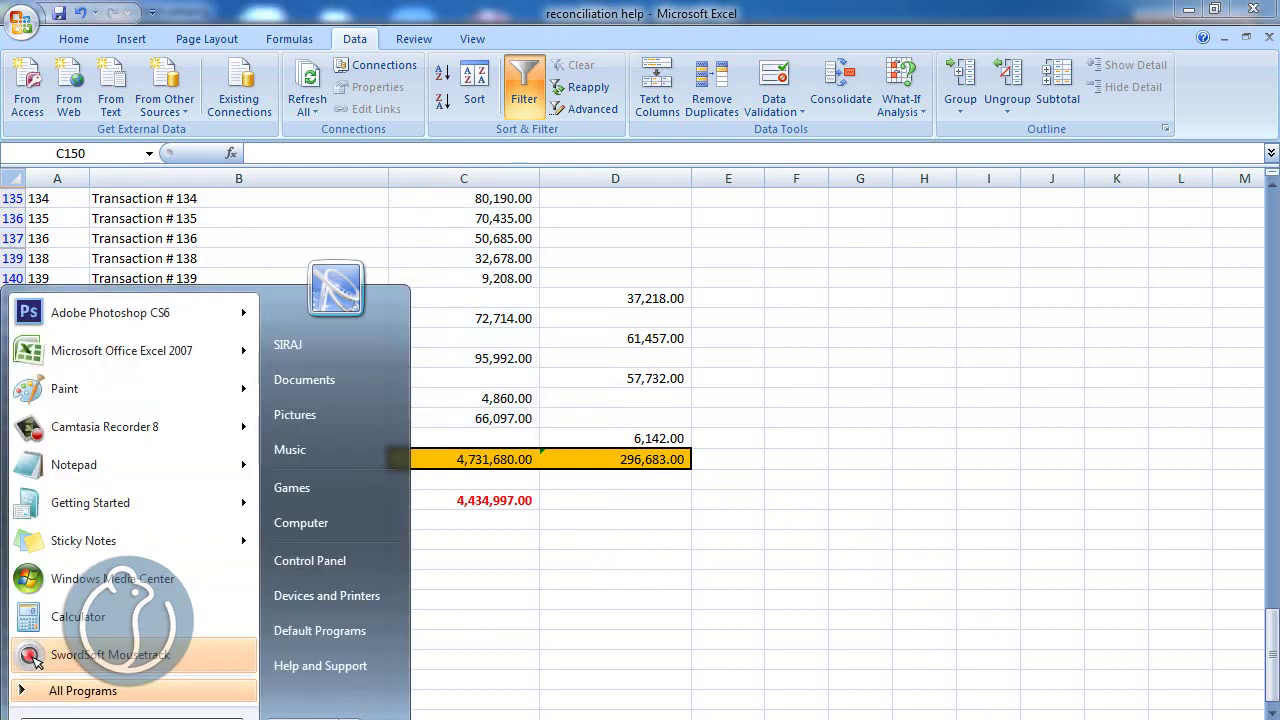
type("calc")
key("Return")
type("42274")
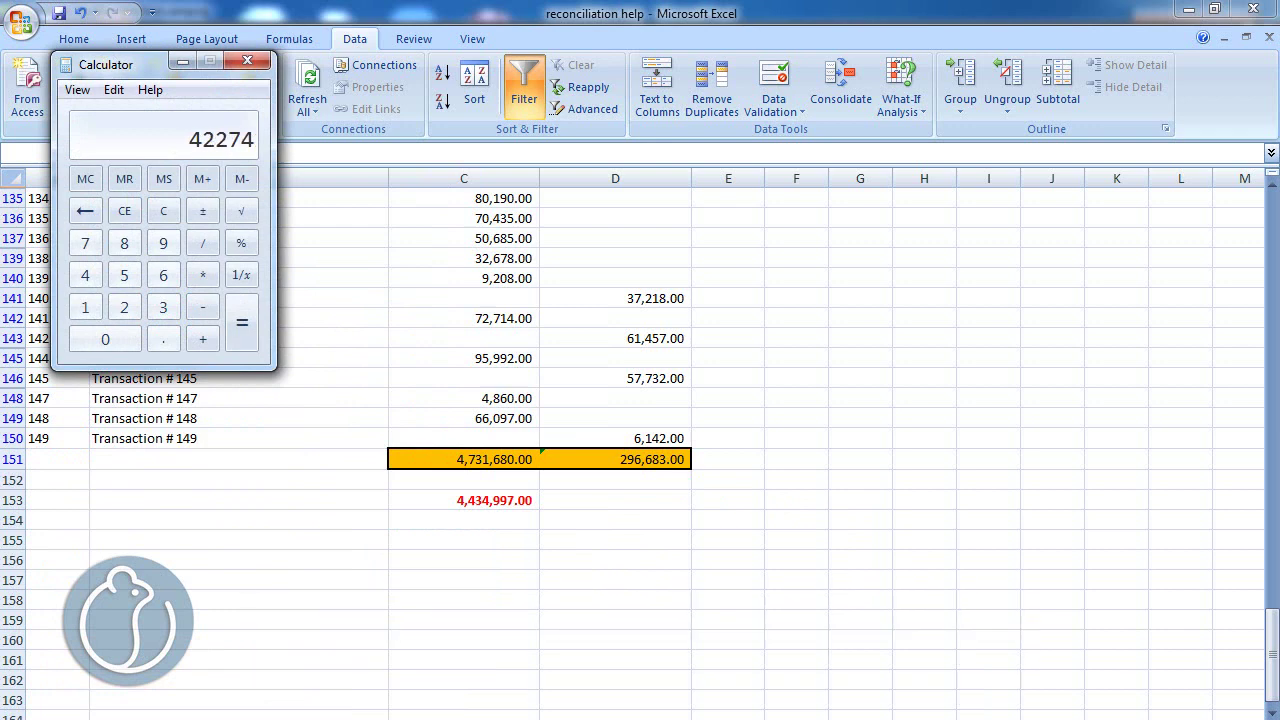
type("81")
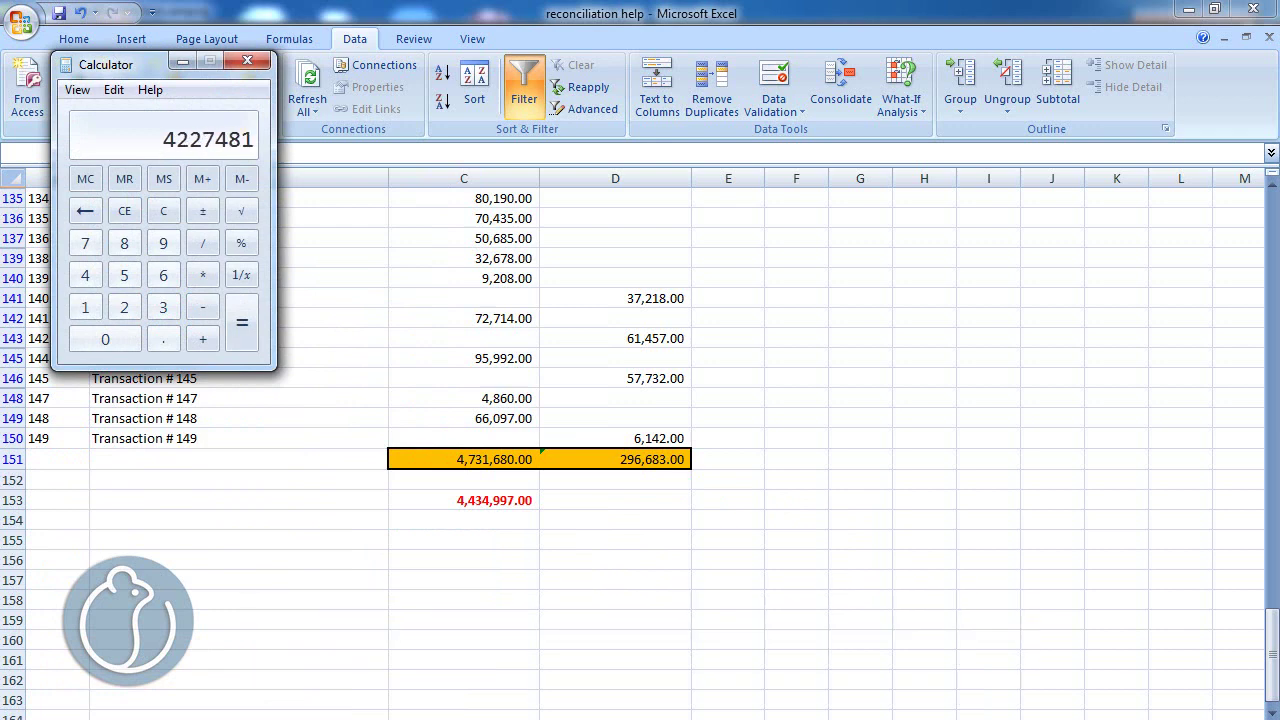
Step: Select the filtered credit amounts in column D in Excel to read their sum
key("alt+Tab")
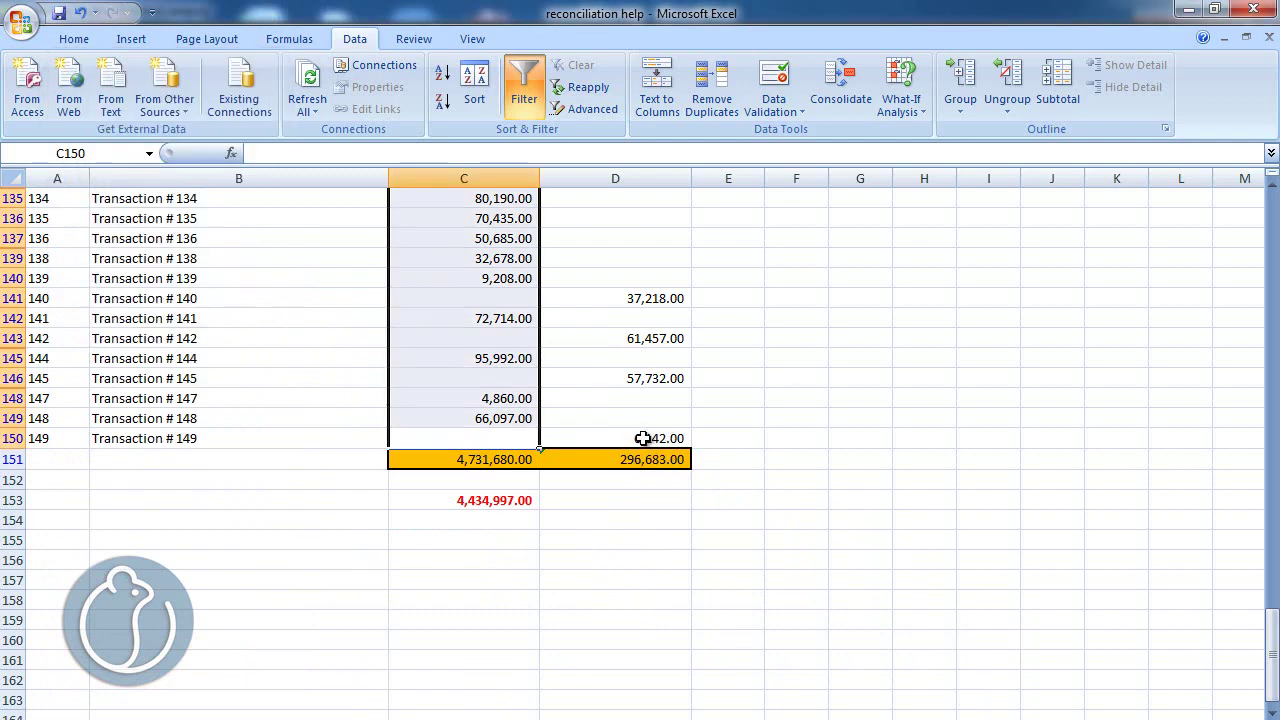
mouse_move(643, 438)
left_mouse_down()
mouse_move(626, 48)
mouse_move(622, 230)
left_mouse_up()
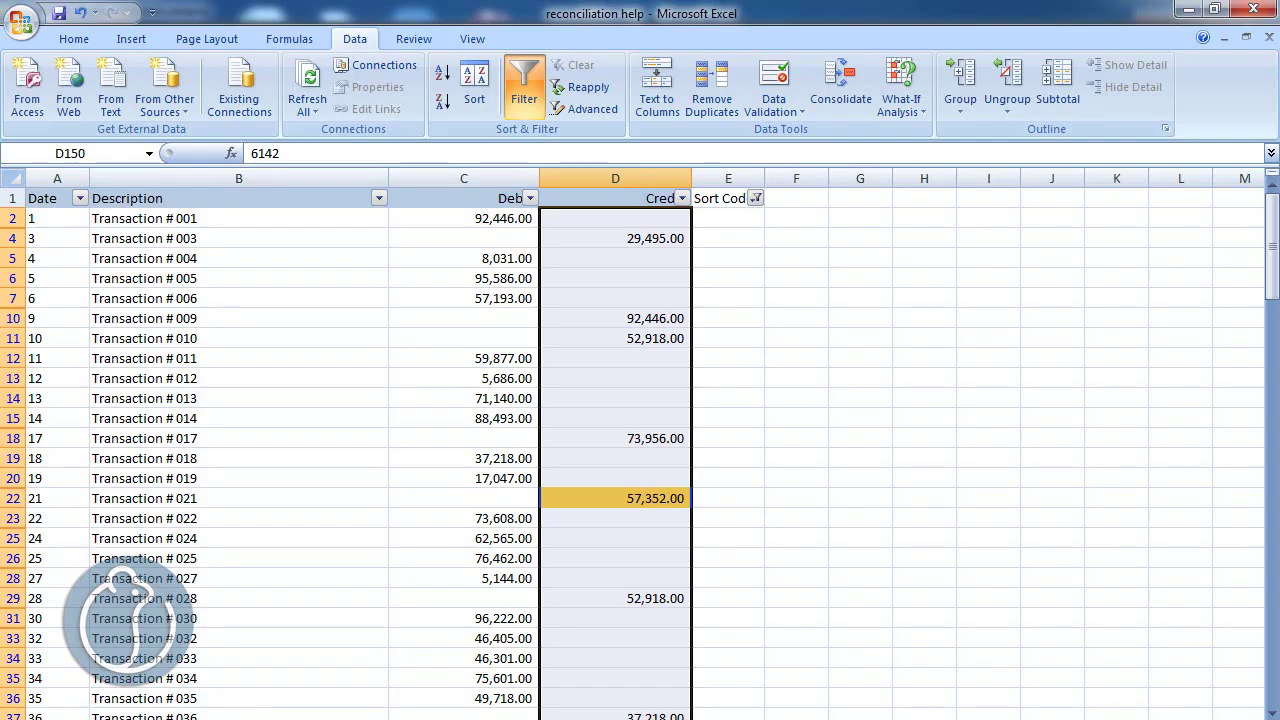
key("alt+Tab")
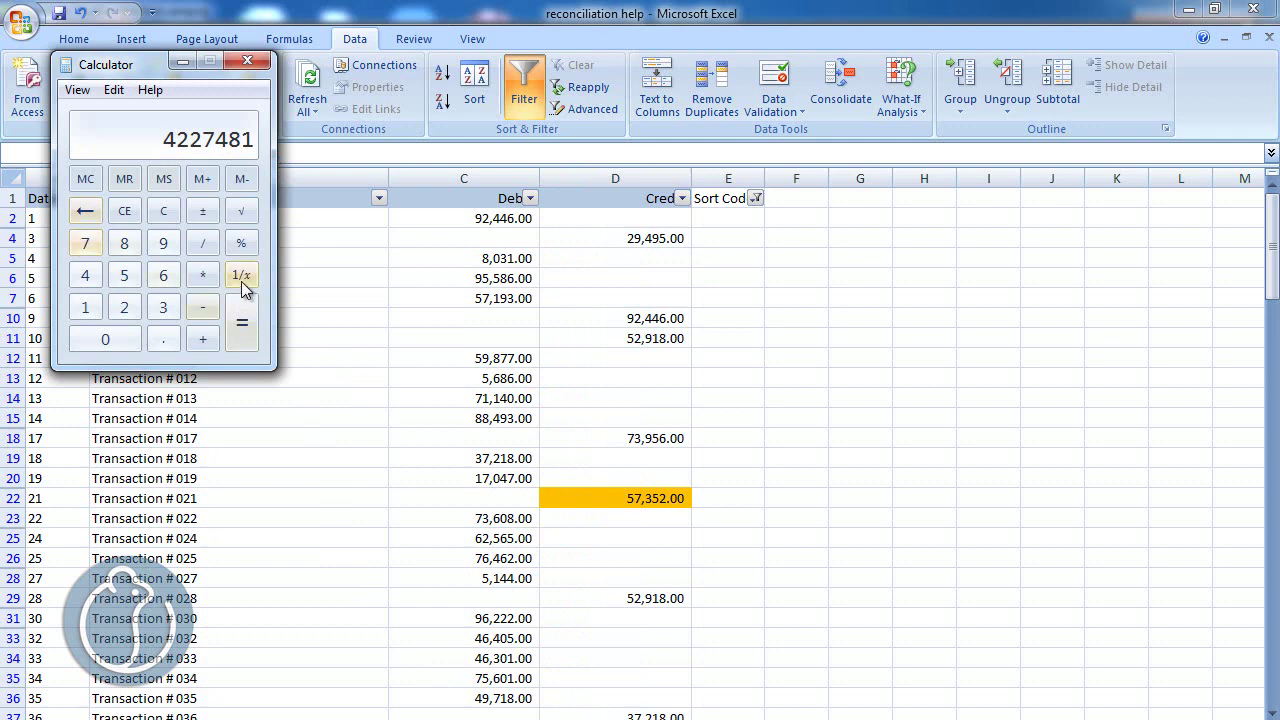
Step: Subtract 1440510 from 4227481 in Calculator, giving 2786971
left_click(207, 308)
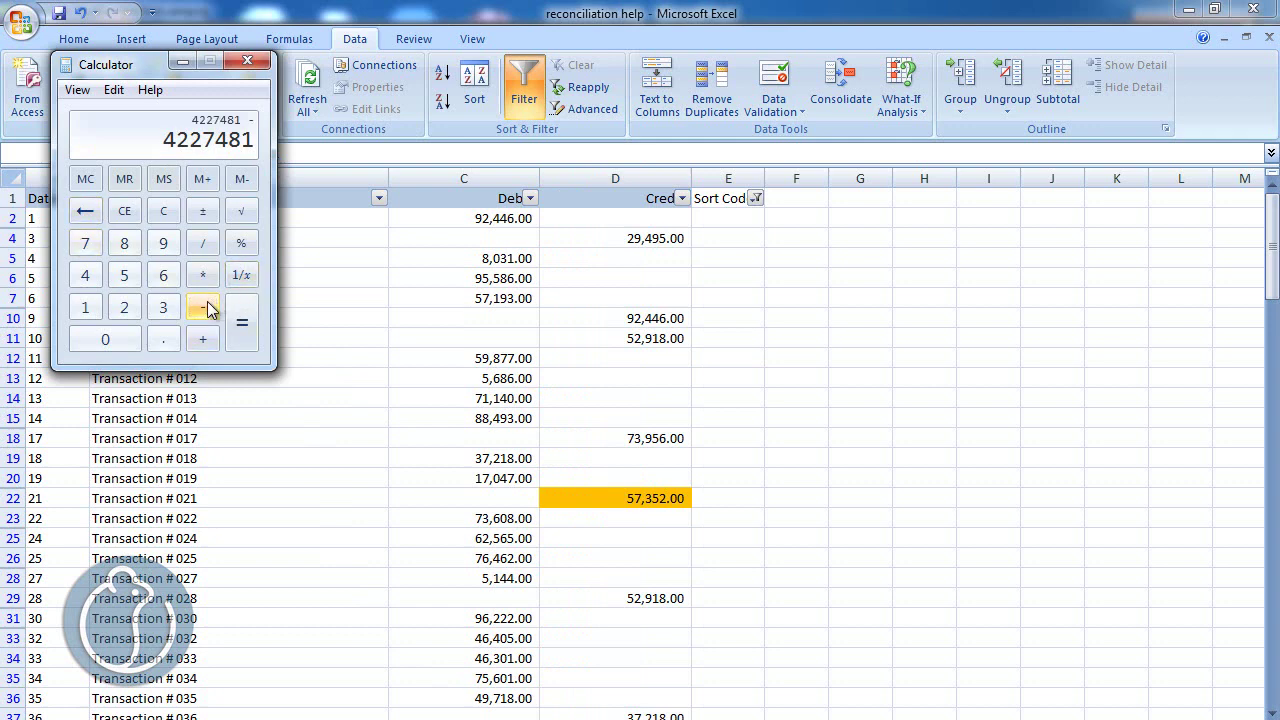
left_click(85, 307)
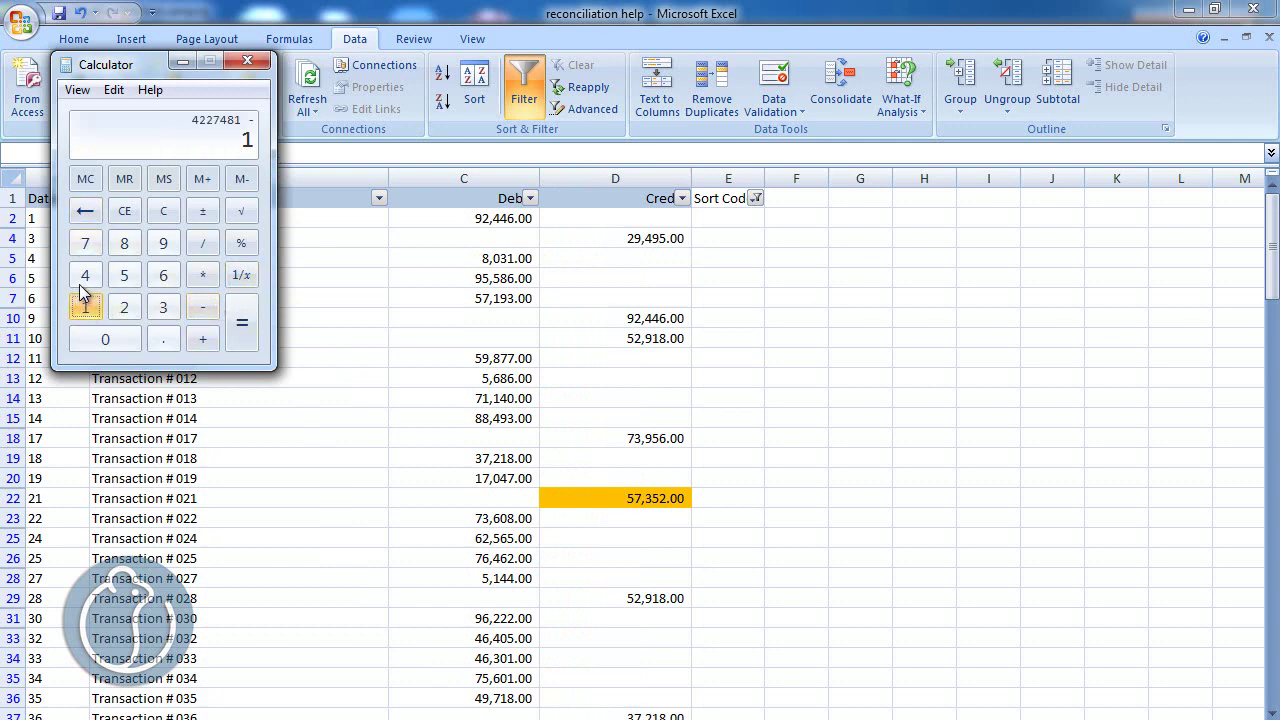
left_click(85, 275)
left_click(85, 275)
left_click(102, 342)
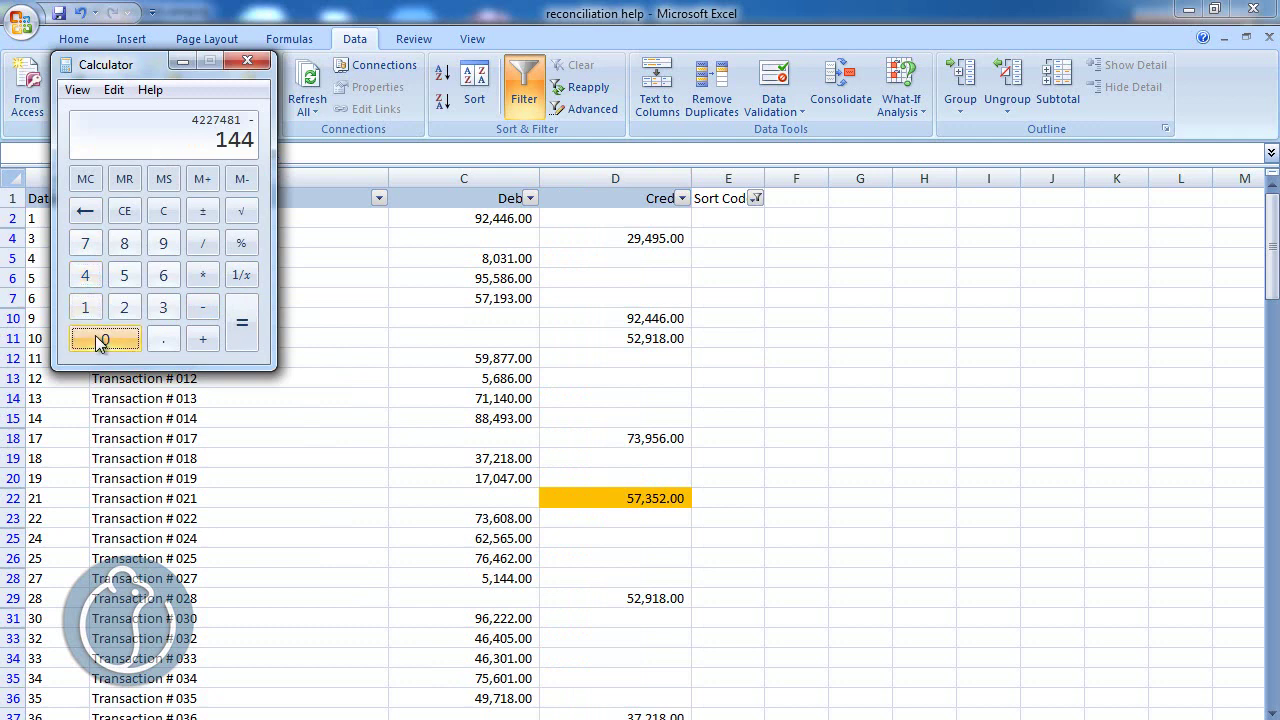
left_click(124, 275)
left_click(86, 308)
left_click(104, 340)
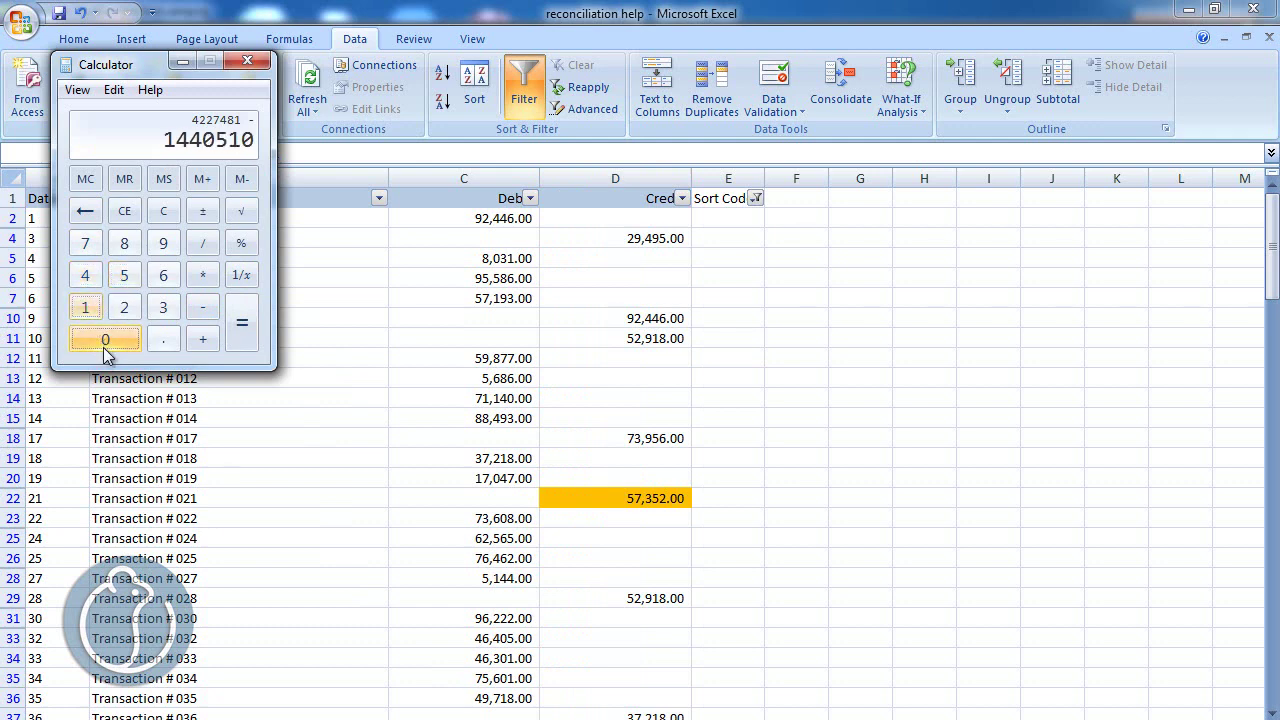
left_click(244, 322)
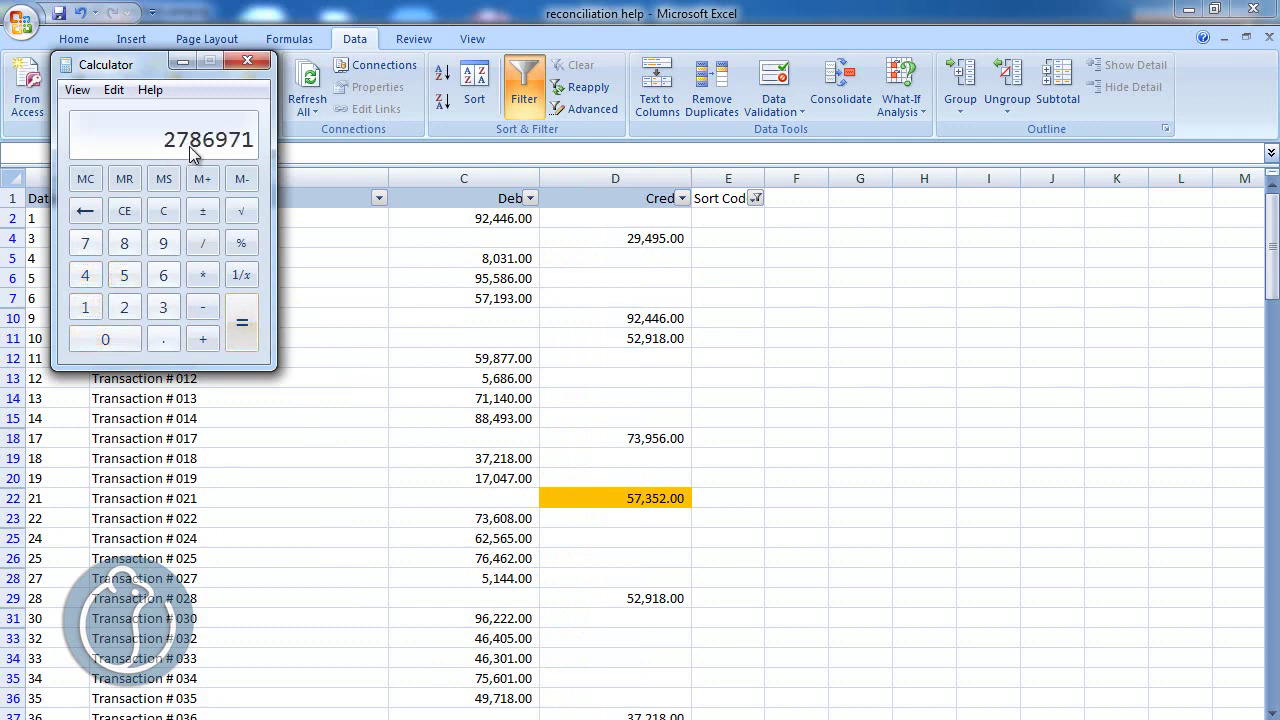
key("alt+Tab")
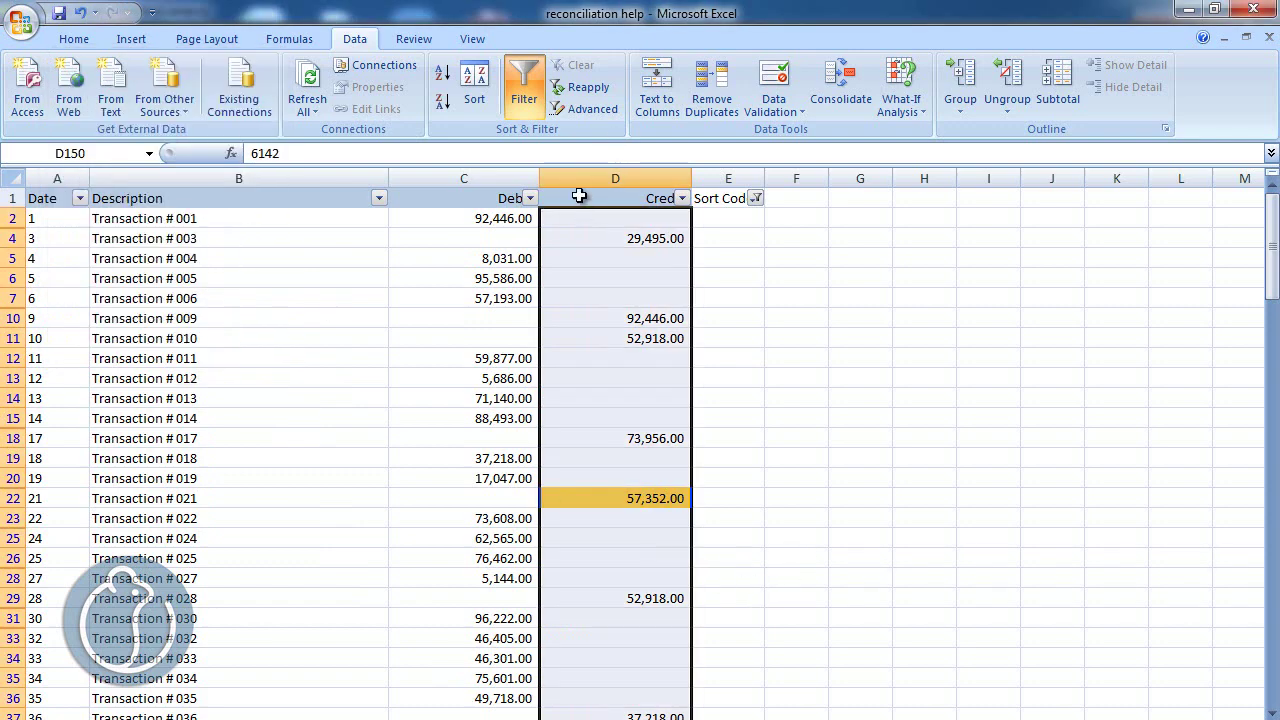
Step: Remove the filter so all ledger rows show again
left_click(524, 85)
scroll(548, 443, "down", 15)
scroll(543, 448, "down", 10)
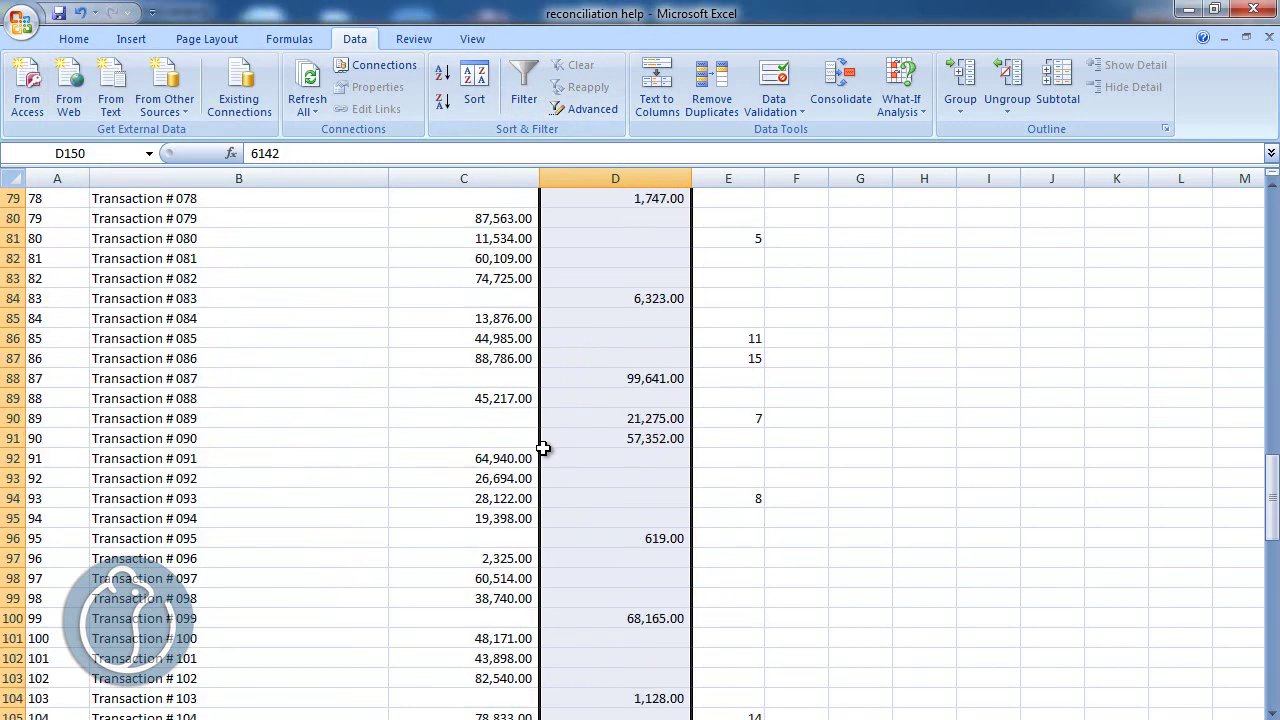
scroll(543, 440, "down", 13)
scroll(543, 440, "down", 8)
Step: Correct the C151 debit total's SUM range in column C
left_click(483, 421)
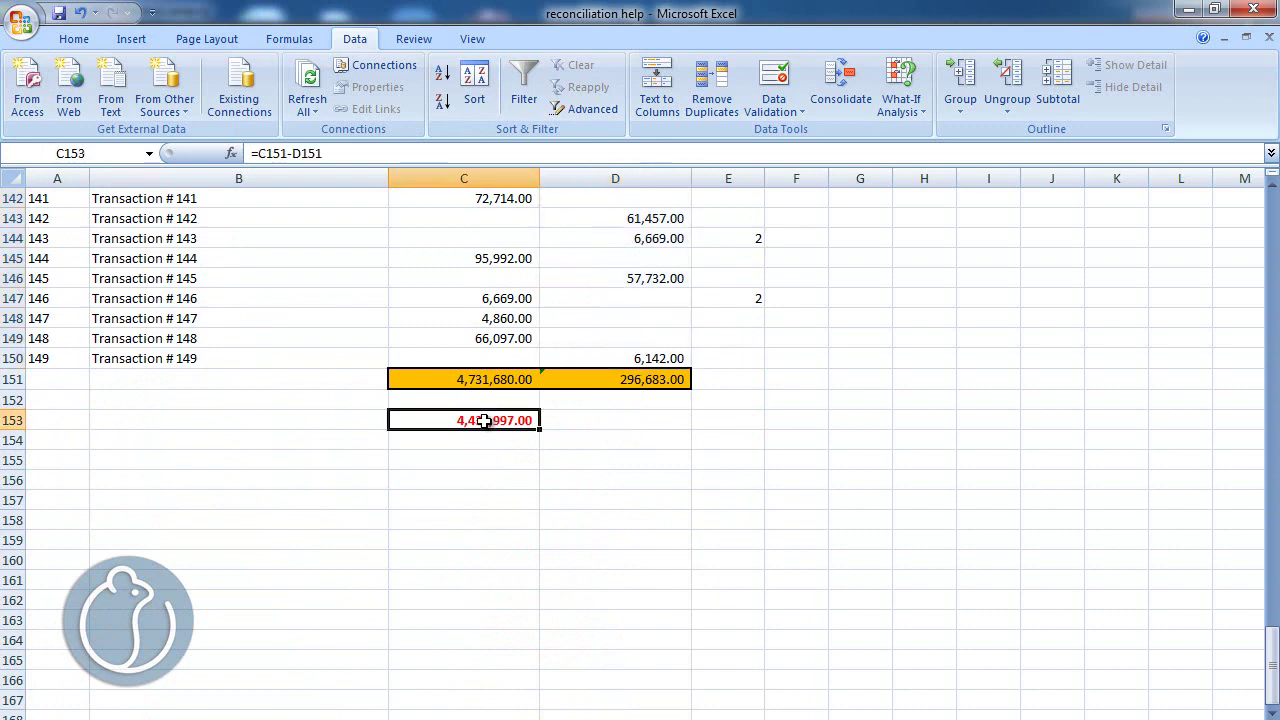
left_click(498, 373)
mouse_move(485, 350)
left_mouse_down()
mouse_move(507, 20)
mouse_move(485, 218)
left_mouse_up()
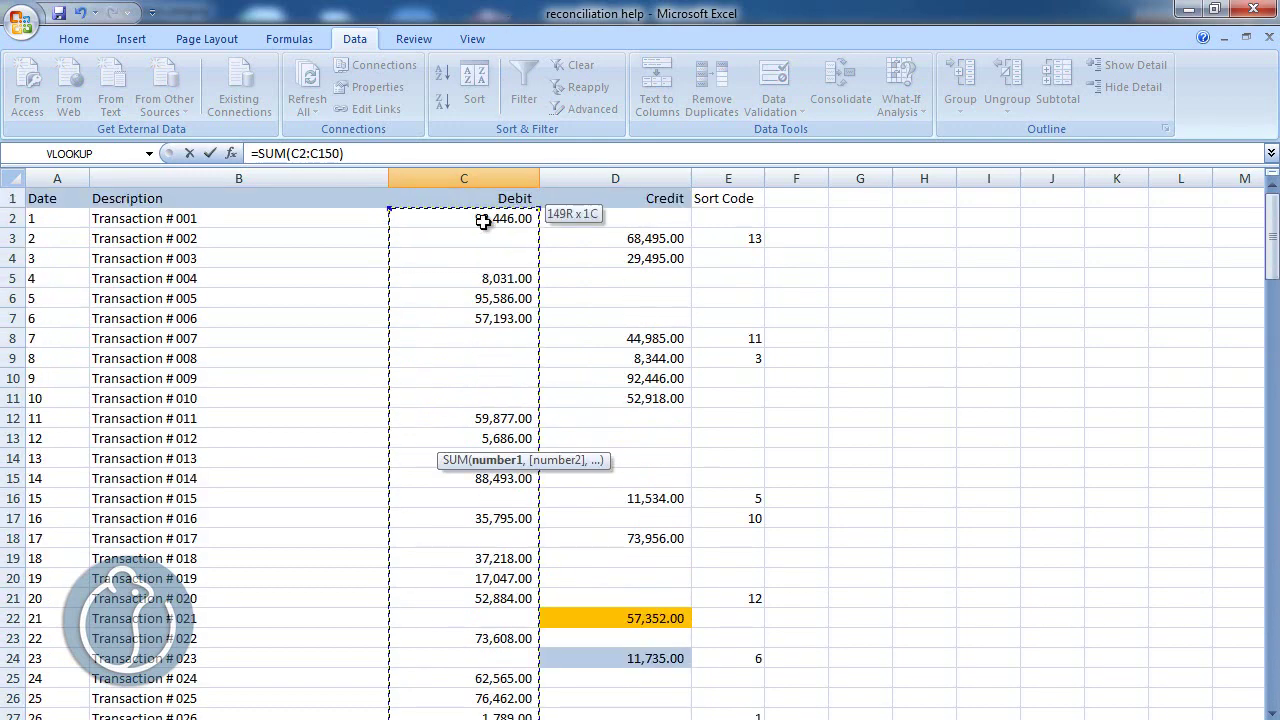
key("Return")
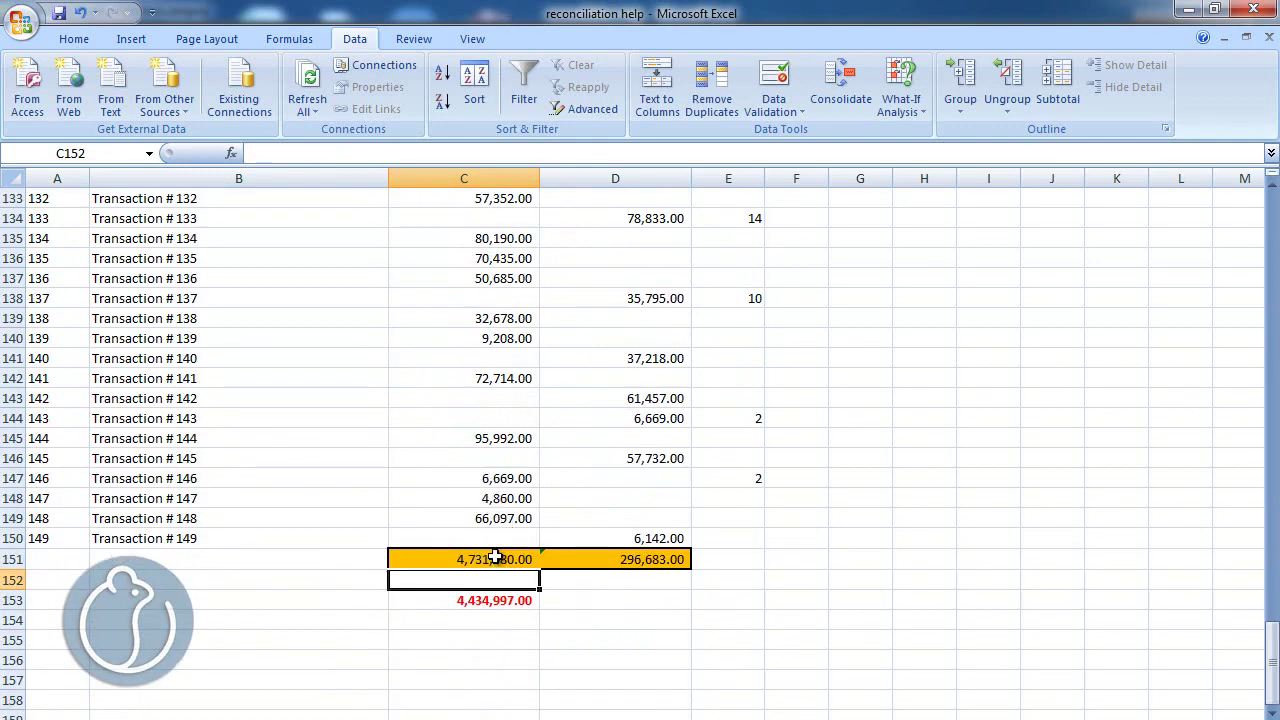
Step: Copy the total formula from C151 across to D151 and check the updated C153 difference
left_click(515, 560)
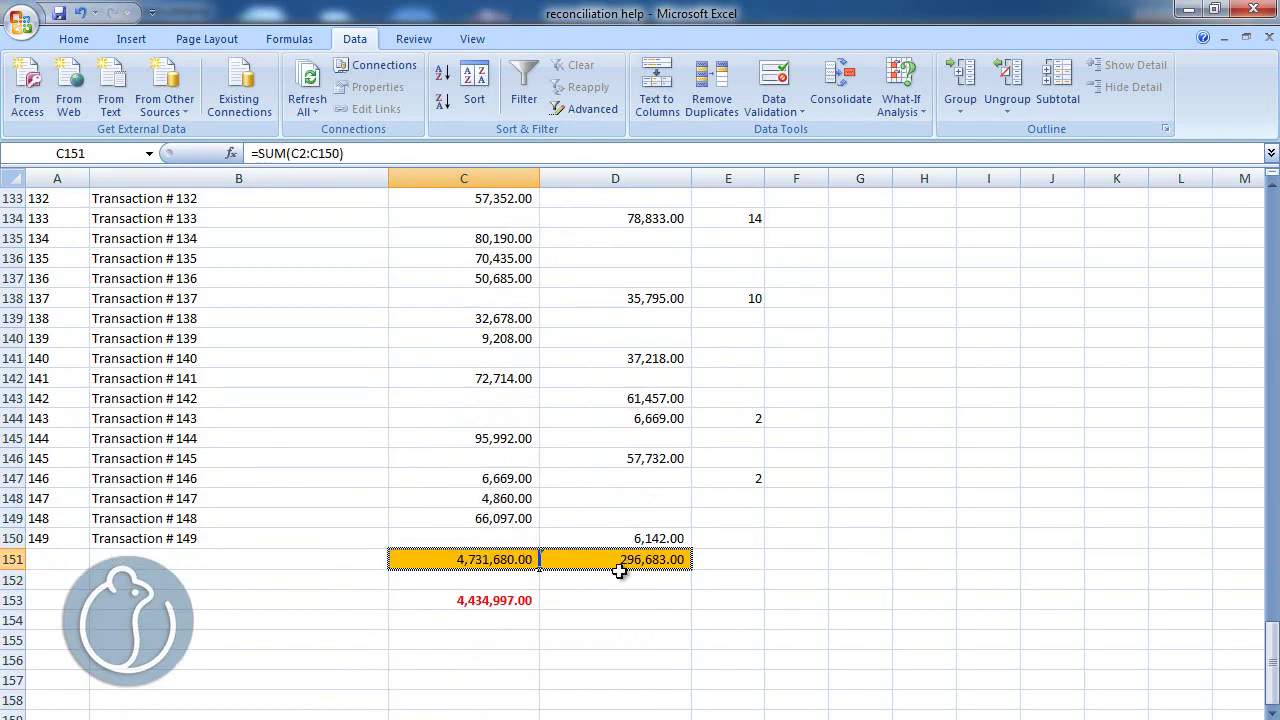
left_click_drag(618, 563, 614, 560)
left_click(514, 603)
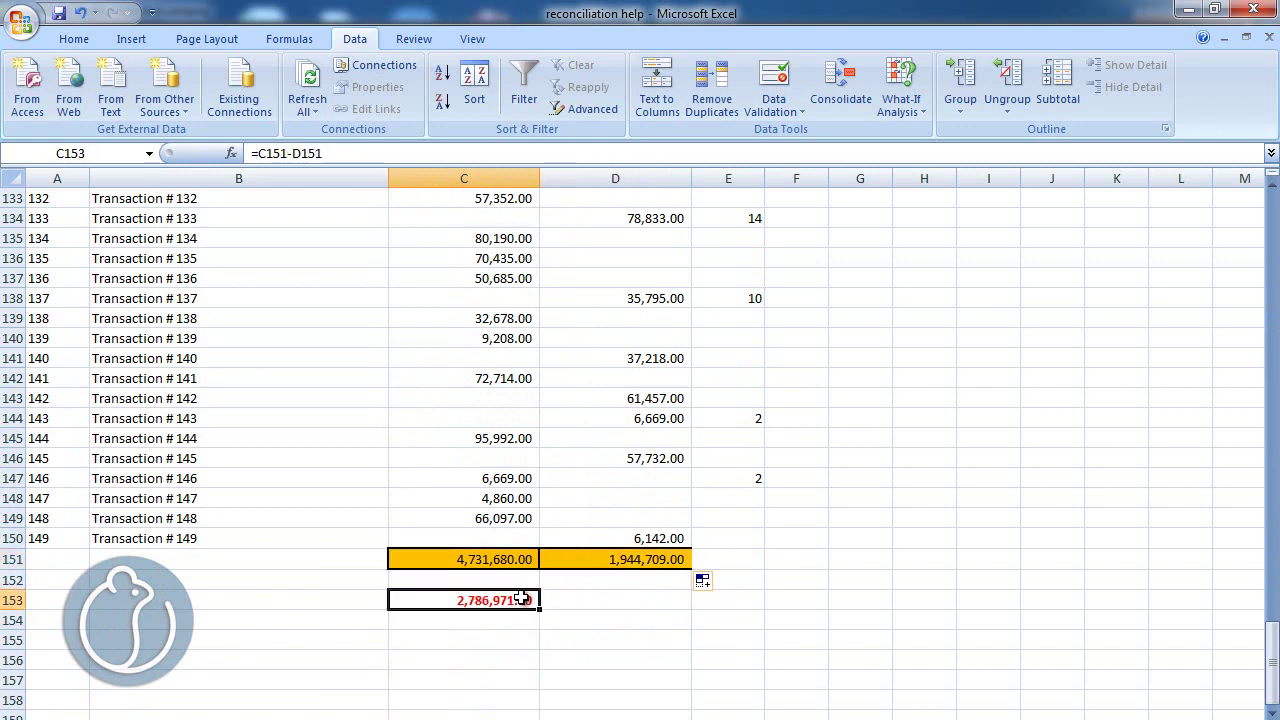
Step: Verify the C151, D151 and C153 formulas, then close the Calculator
left_click(503, 560)
left_click(606, 559)
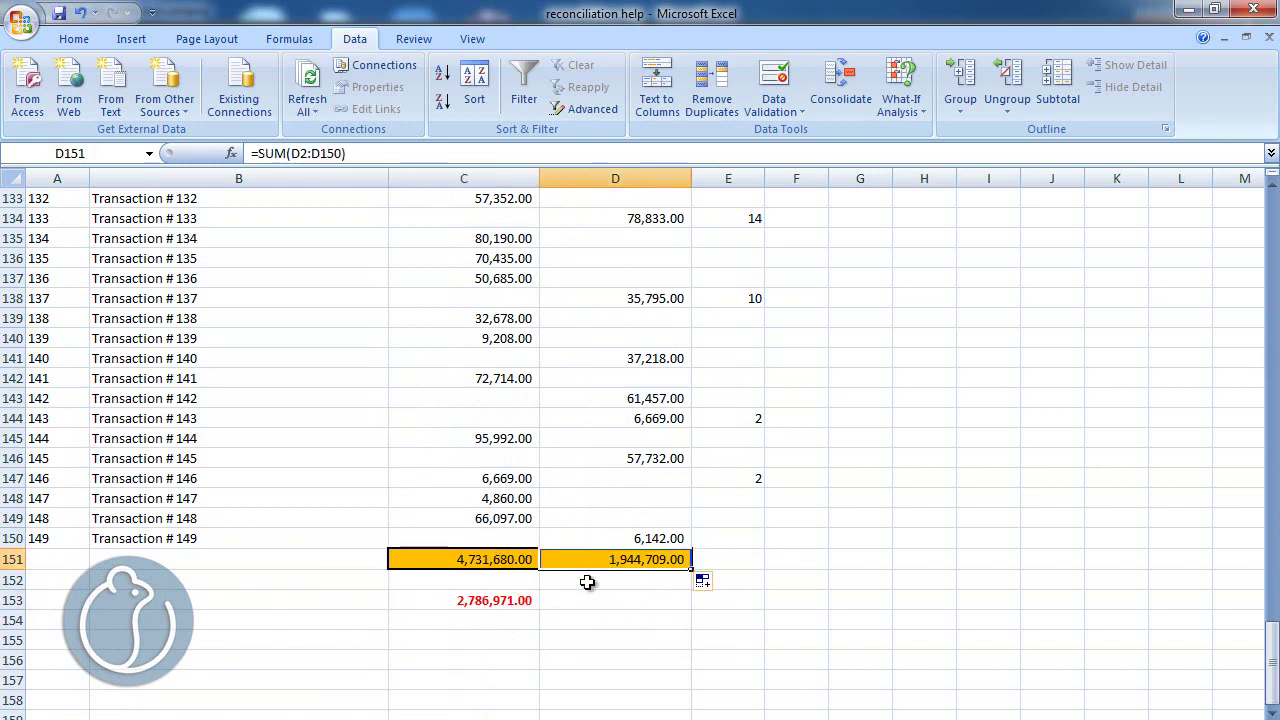
left_click(495, 606)
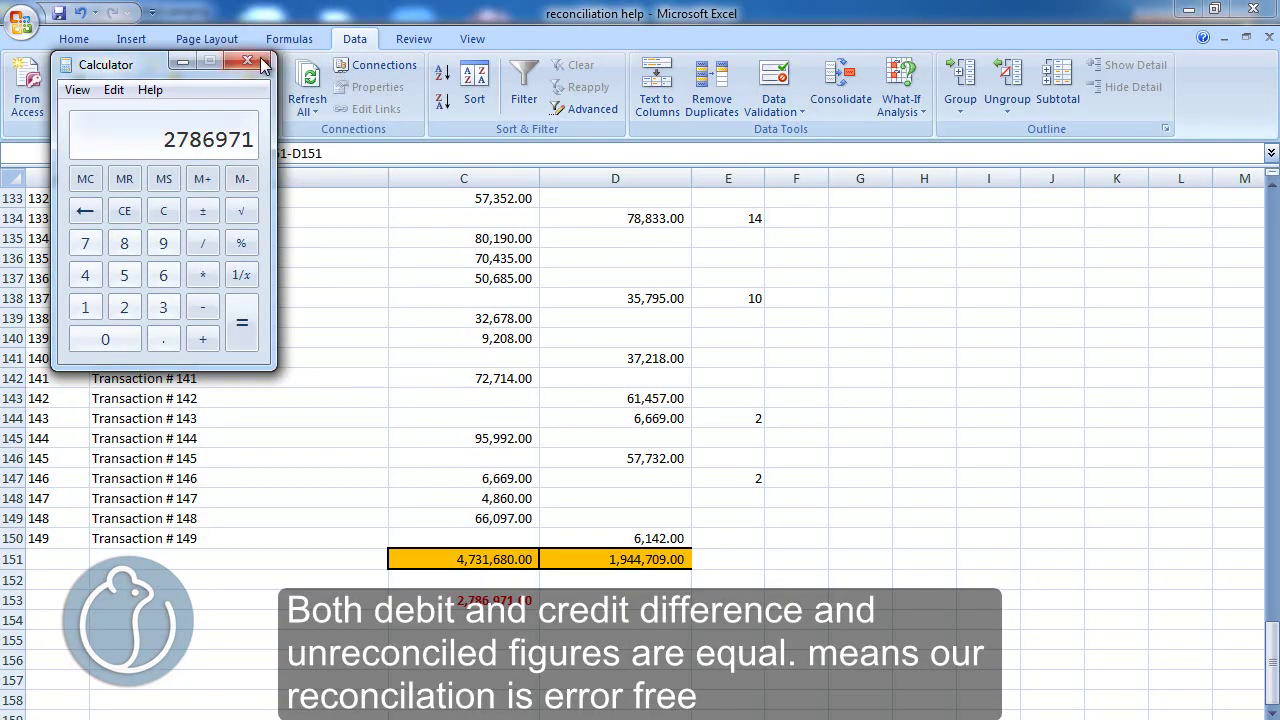
left_click(247, 61)
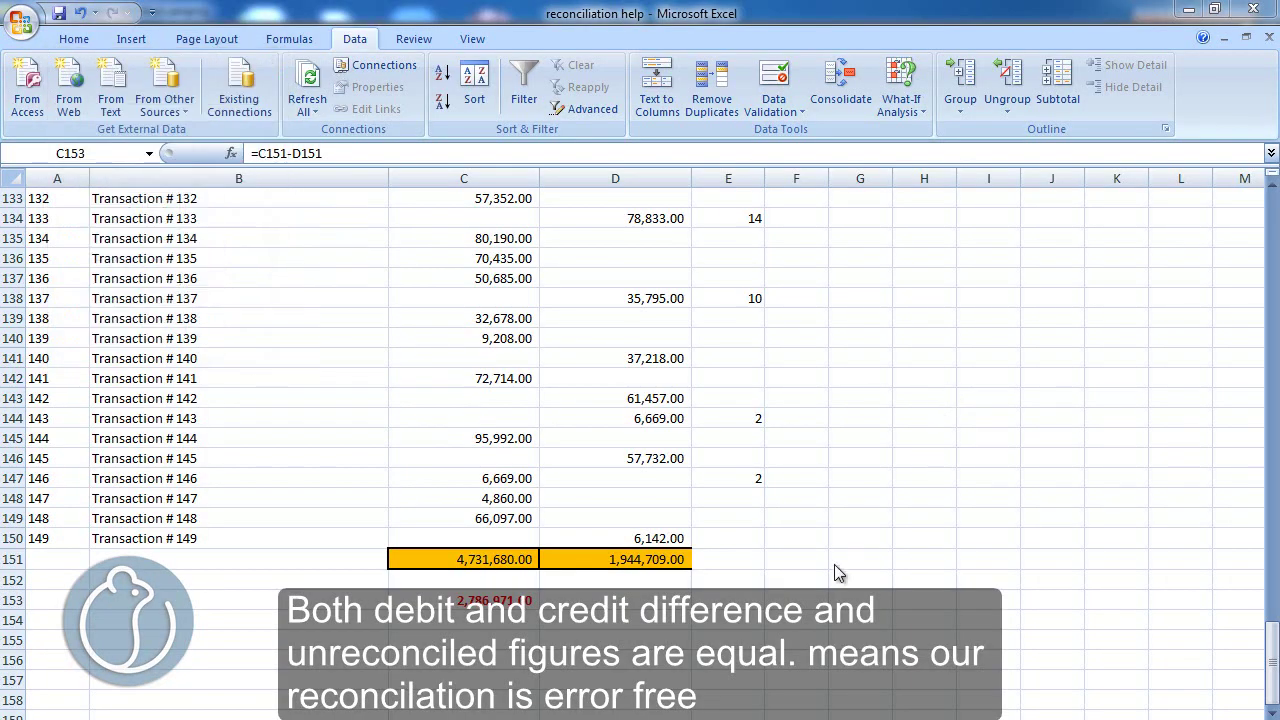
scroll(728, 351, "up", 5)
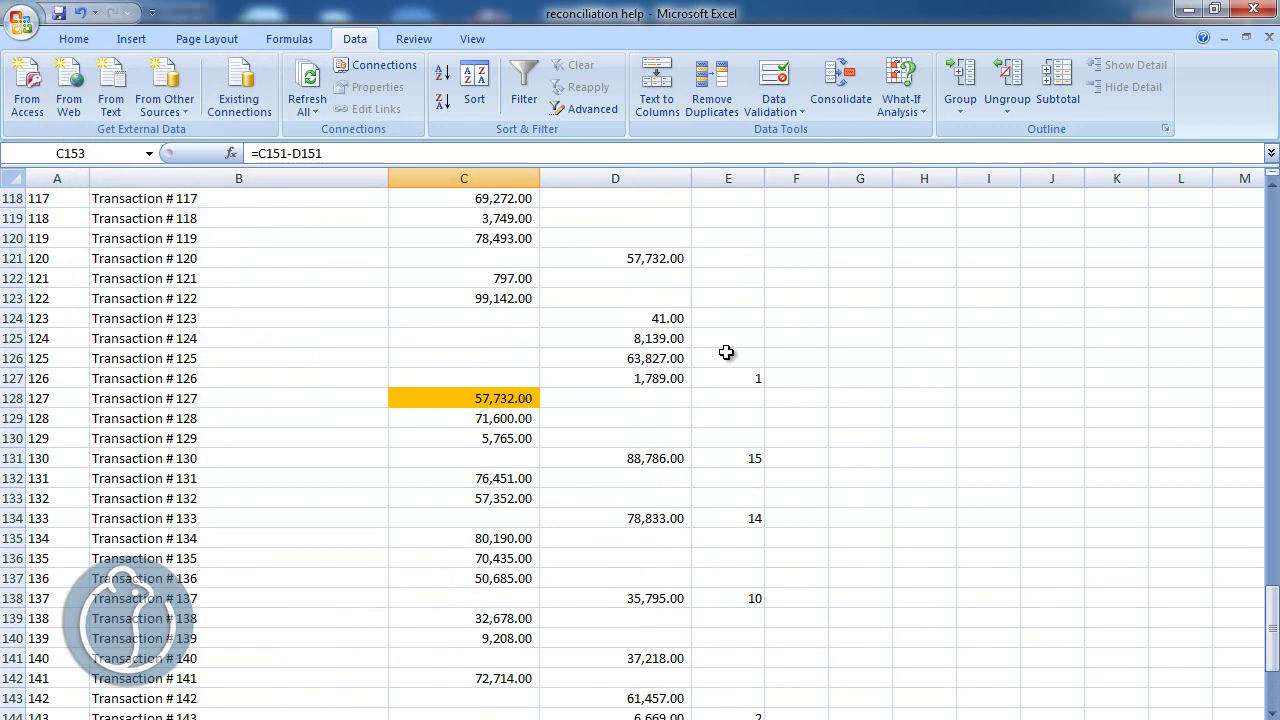
scroll(728, 350, "up", 15)
scroll(732, 347, "up", 11)
scroll(732, 347, "up", 12)
scroll(732, 347, "up", 1)
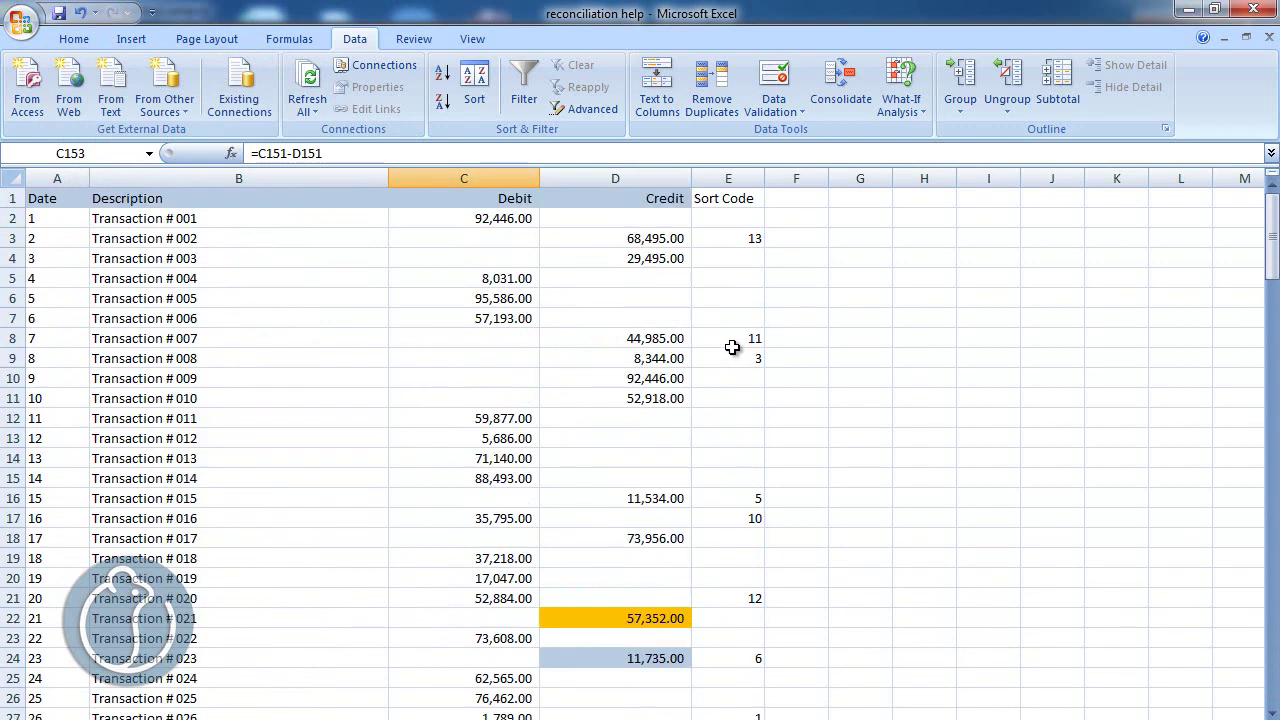
left_click(742, 240)
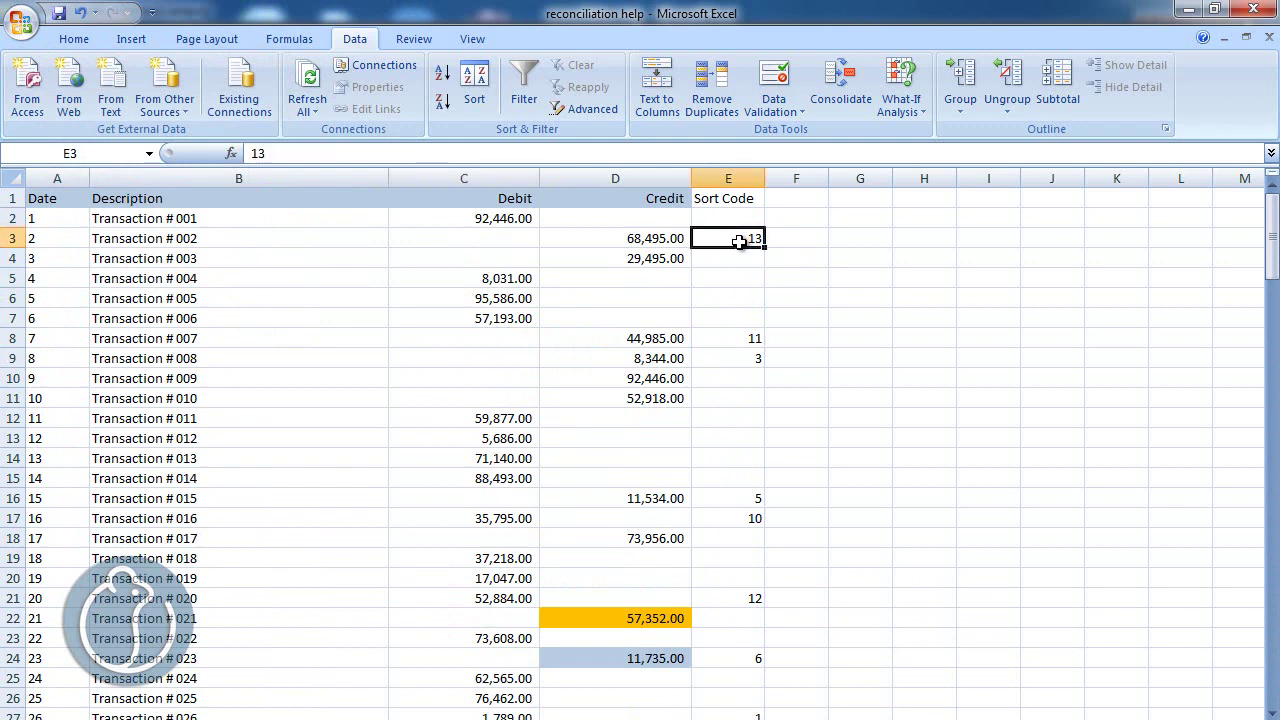
left_click(652, 241)
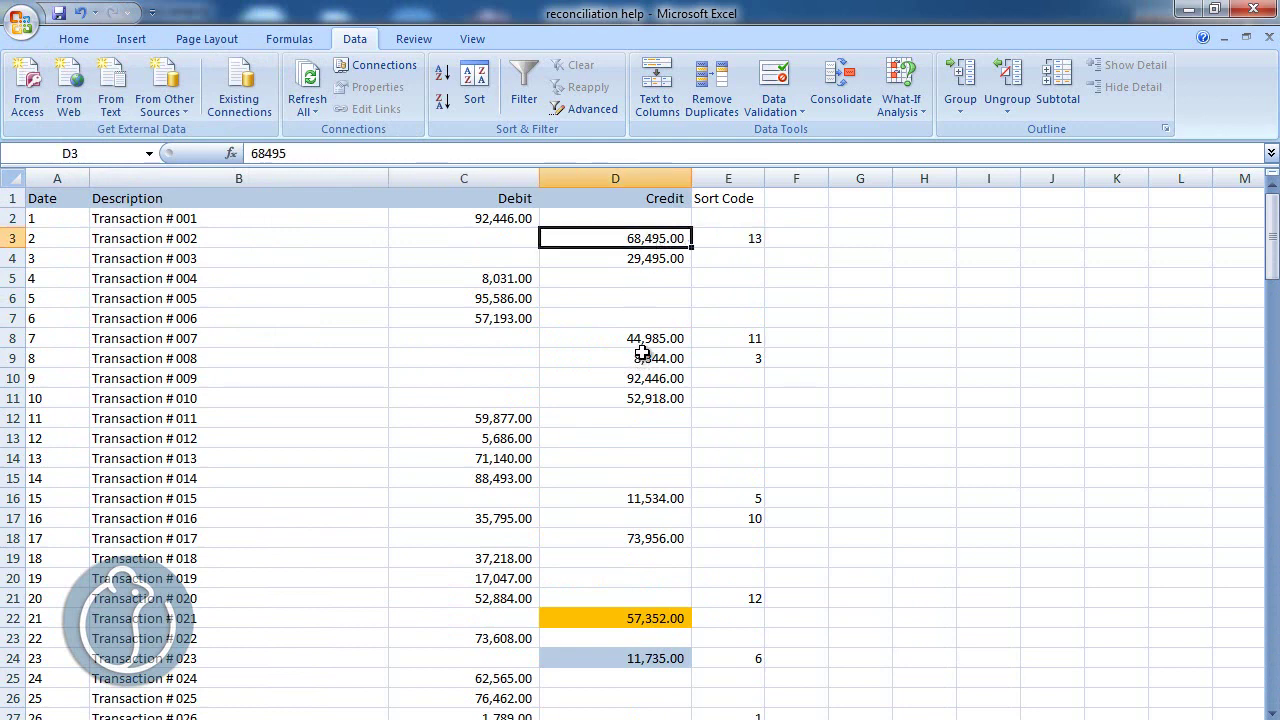
mouse_move(86, 198)
left_mouse_down()
mouse_move(585, 212)
mouse_move(728, 198)
left_mouse_up()
left_click(524, 90)
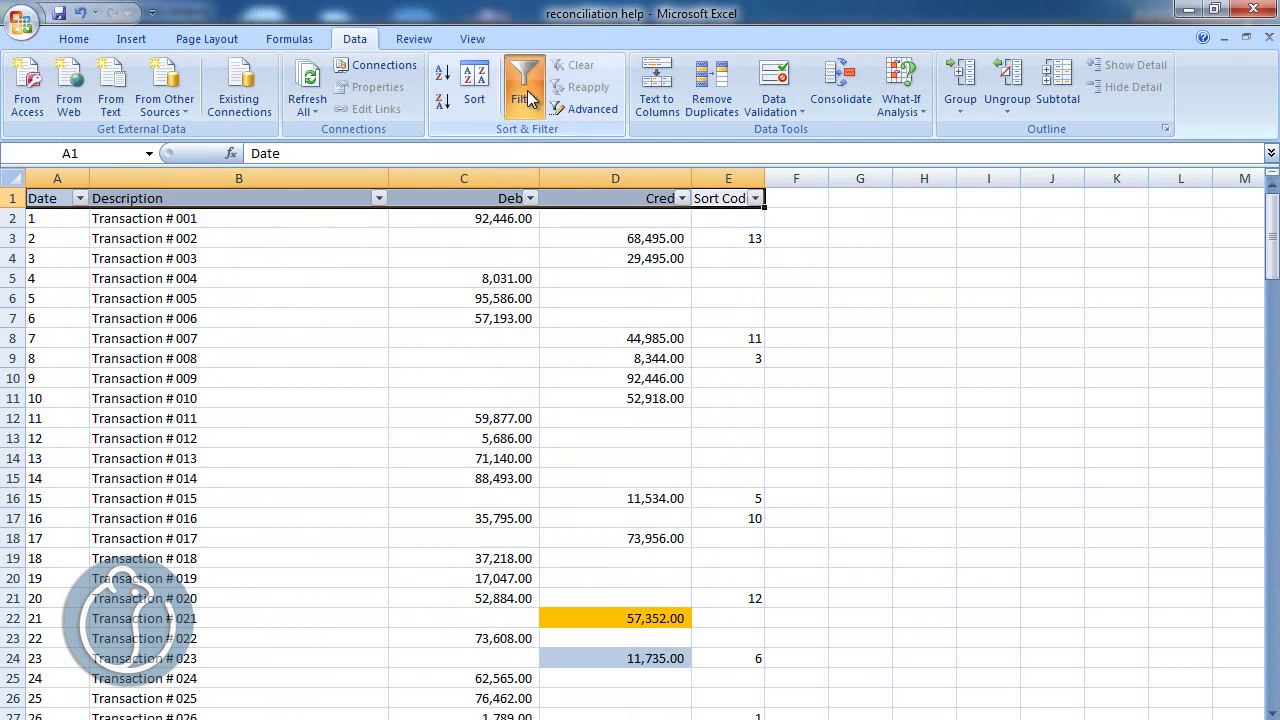
left_click(756, 204)
left_click(809, 356)
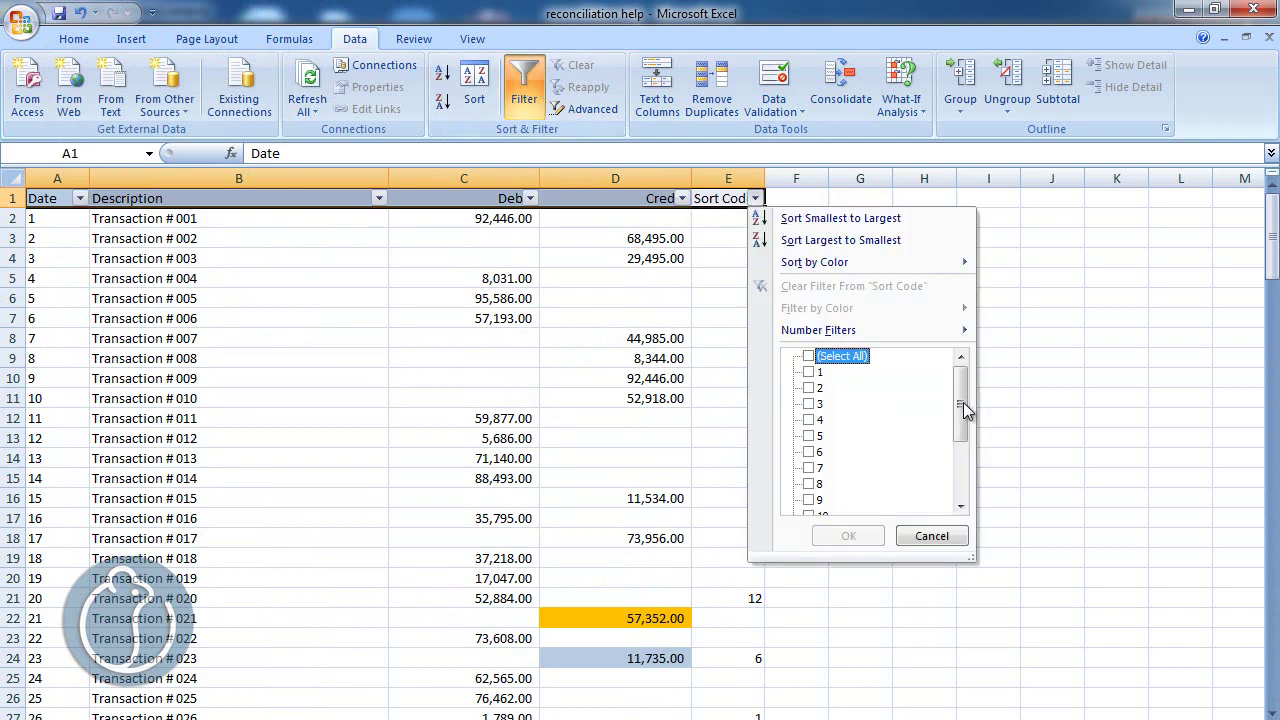
left_click_drag(963, 402, 967, 450)
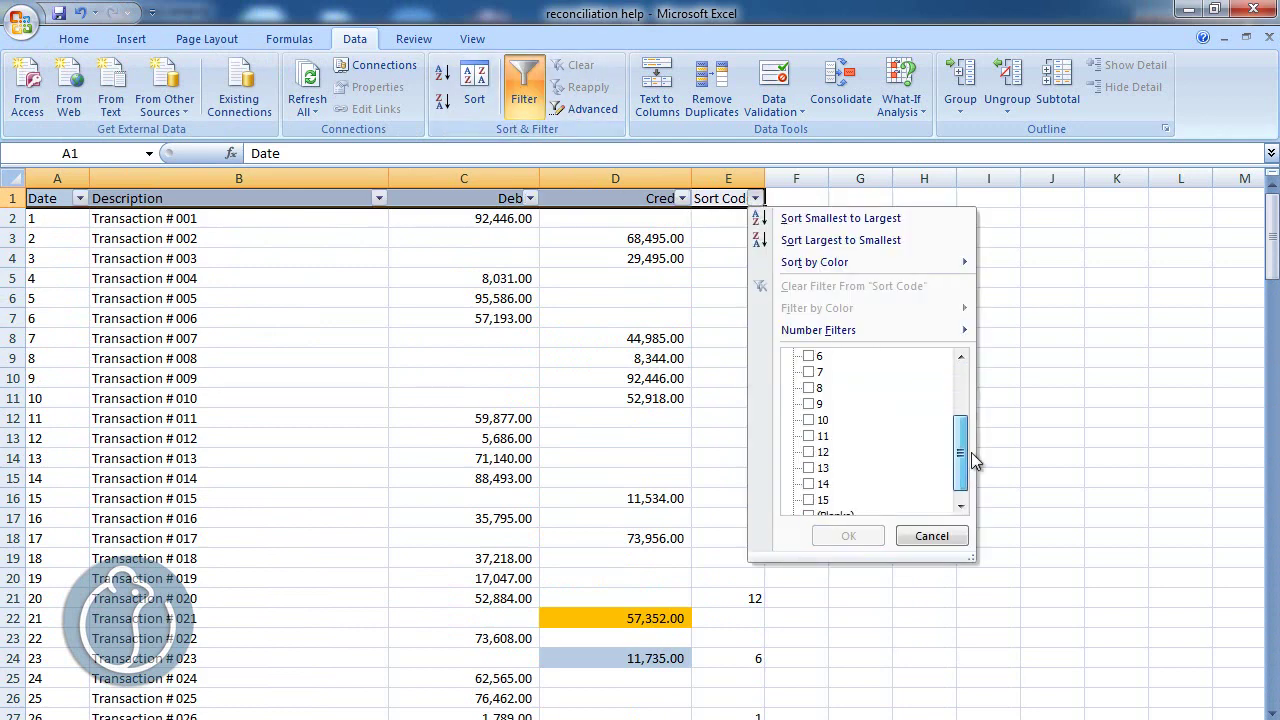
left_click(809, 468)
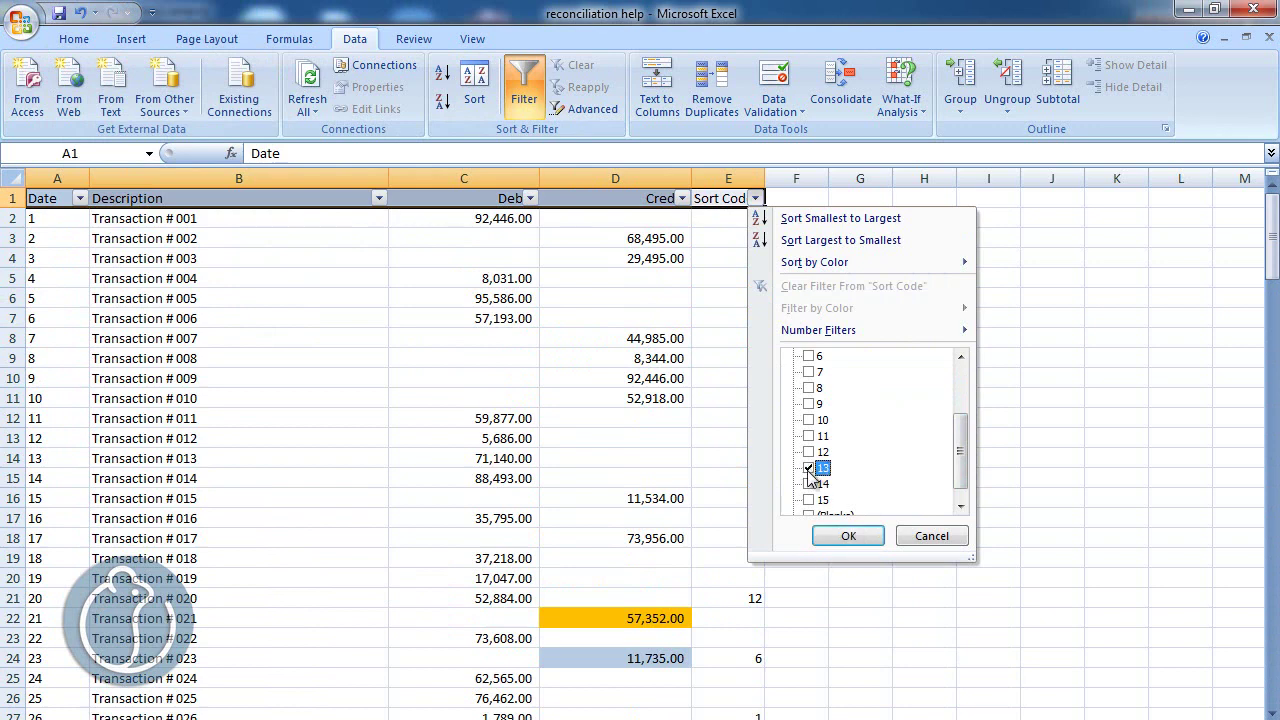
left_click(855, 537)
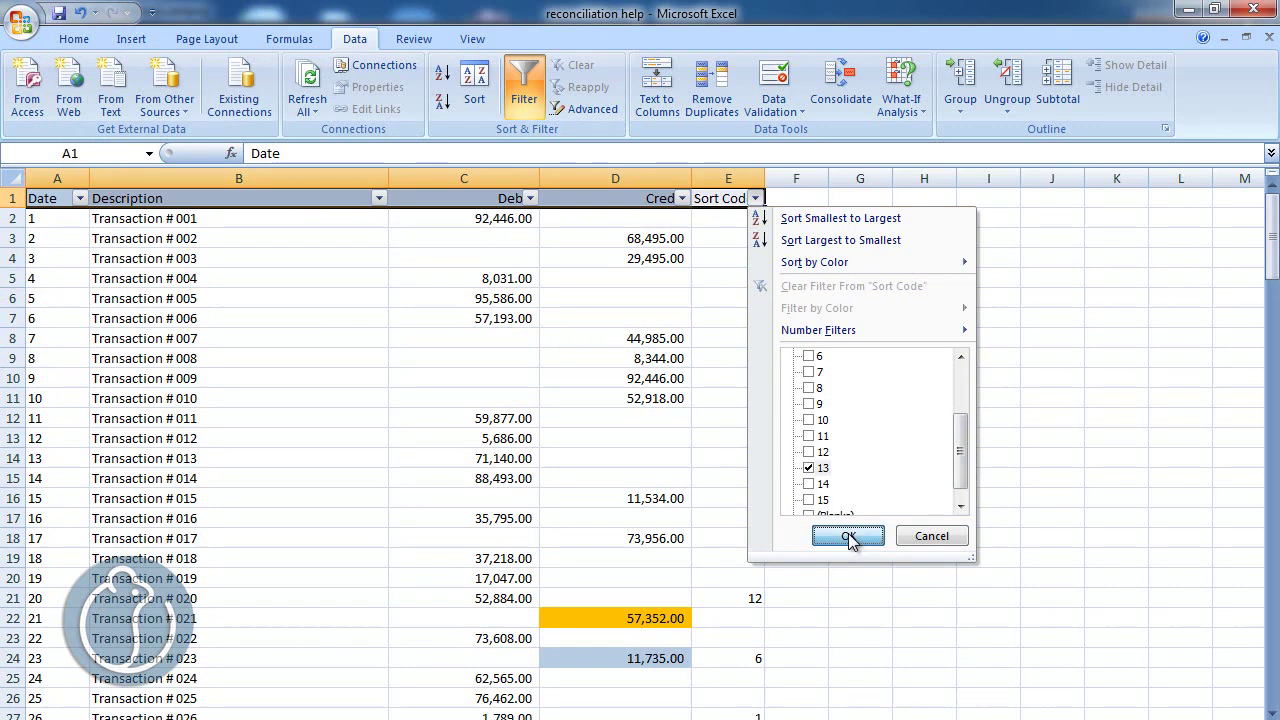
left_click(65, 220)
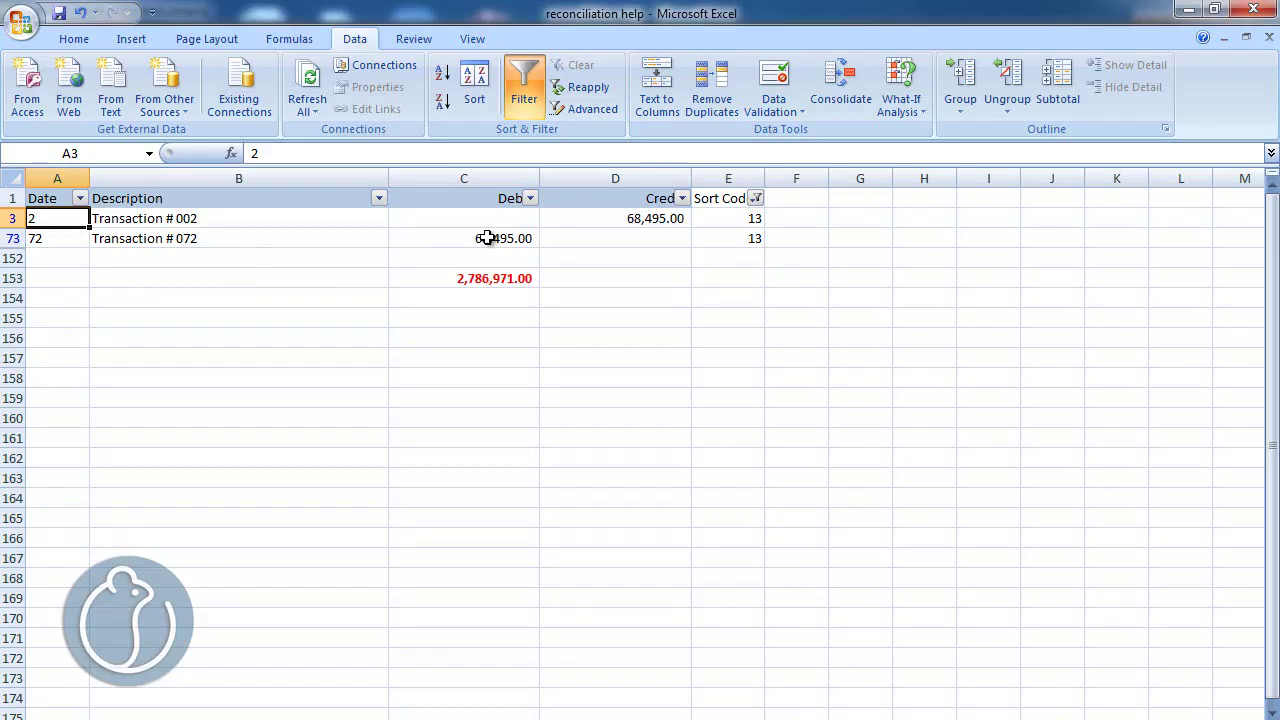
left_click(757, 199)
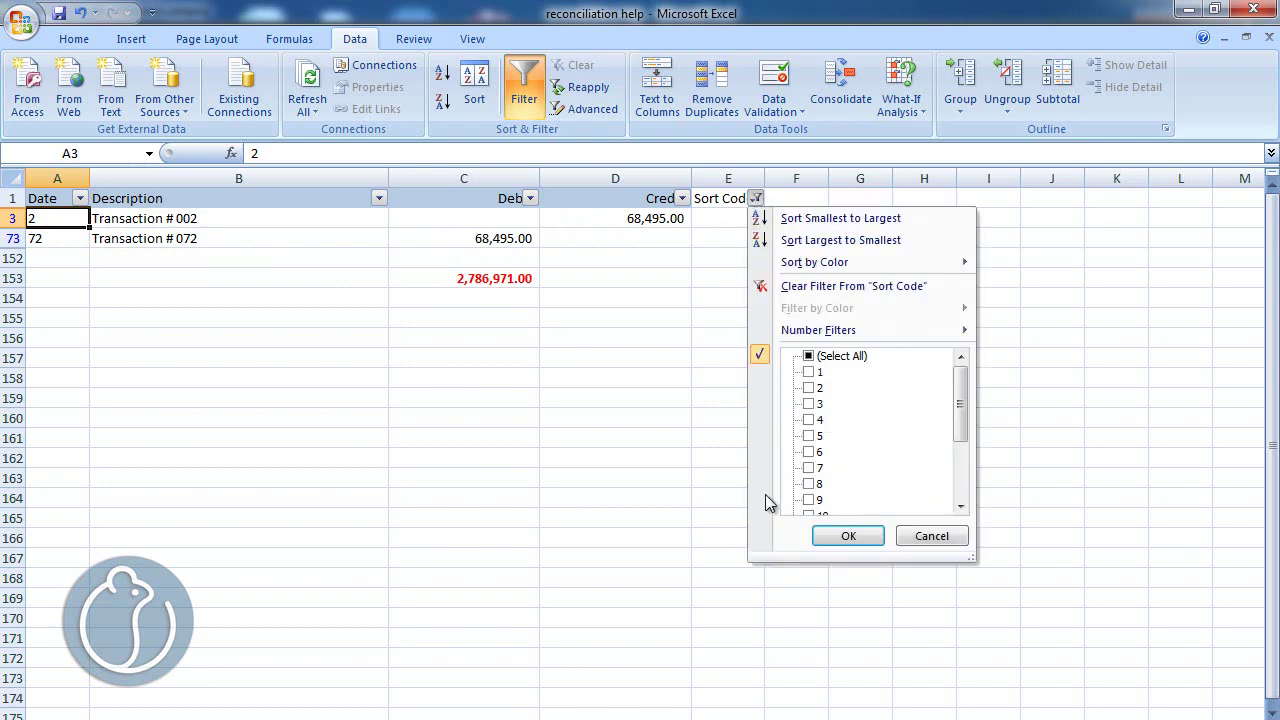
left_click(809, 420)
left_click_drag(962, 410, 1000, 530)
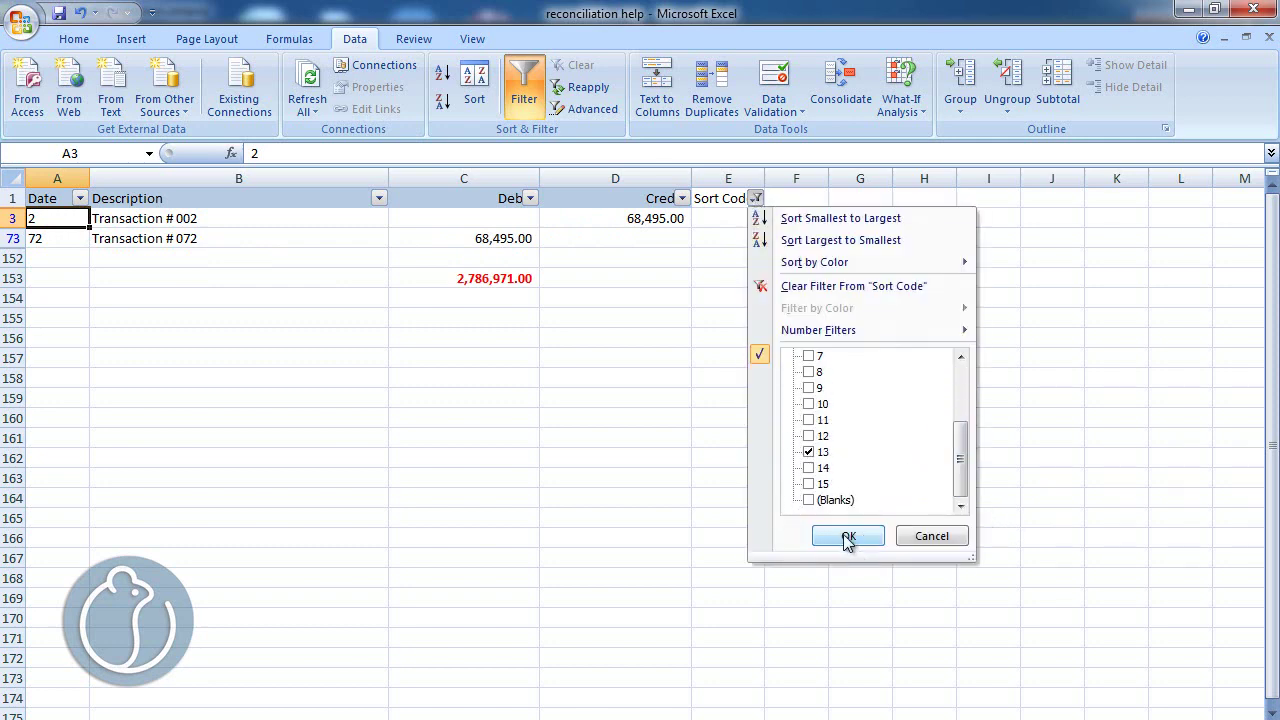
left_click(809, 452)
left_click(809, 468)
left_click(848, 536)
left_click(497, 220)
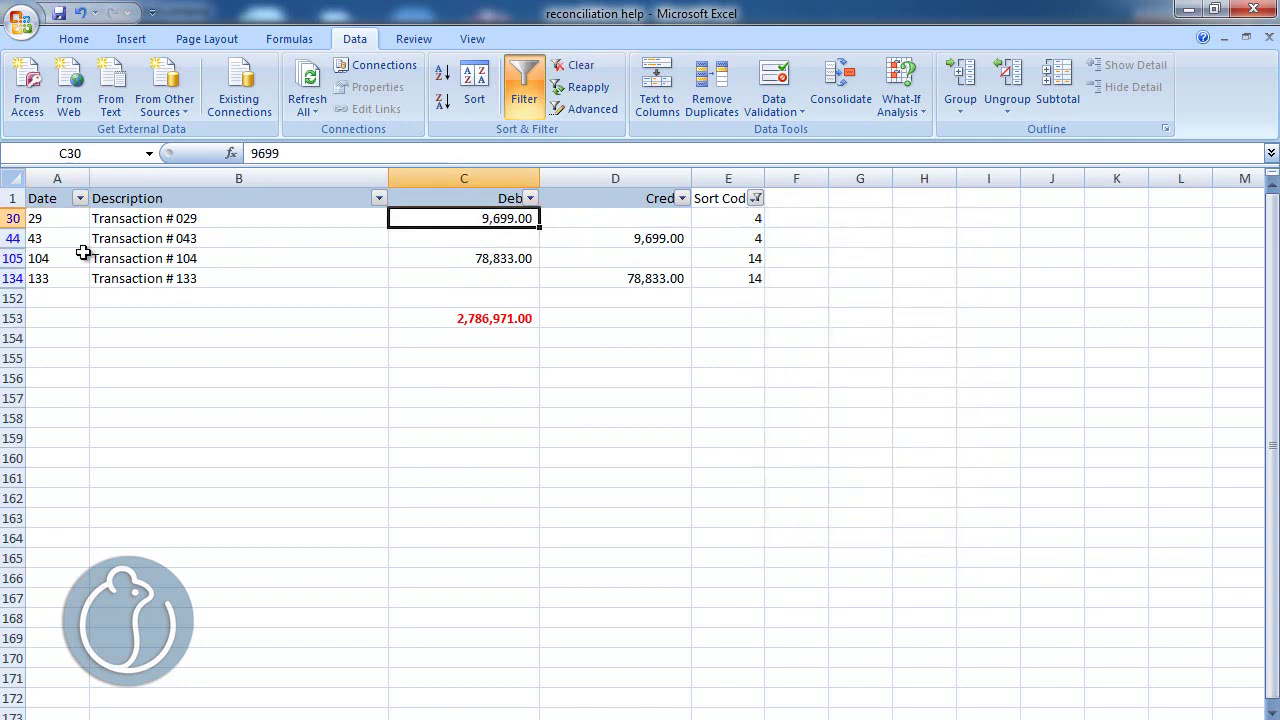
left_click(46, 218)
left_click(51, 240)
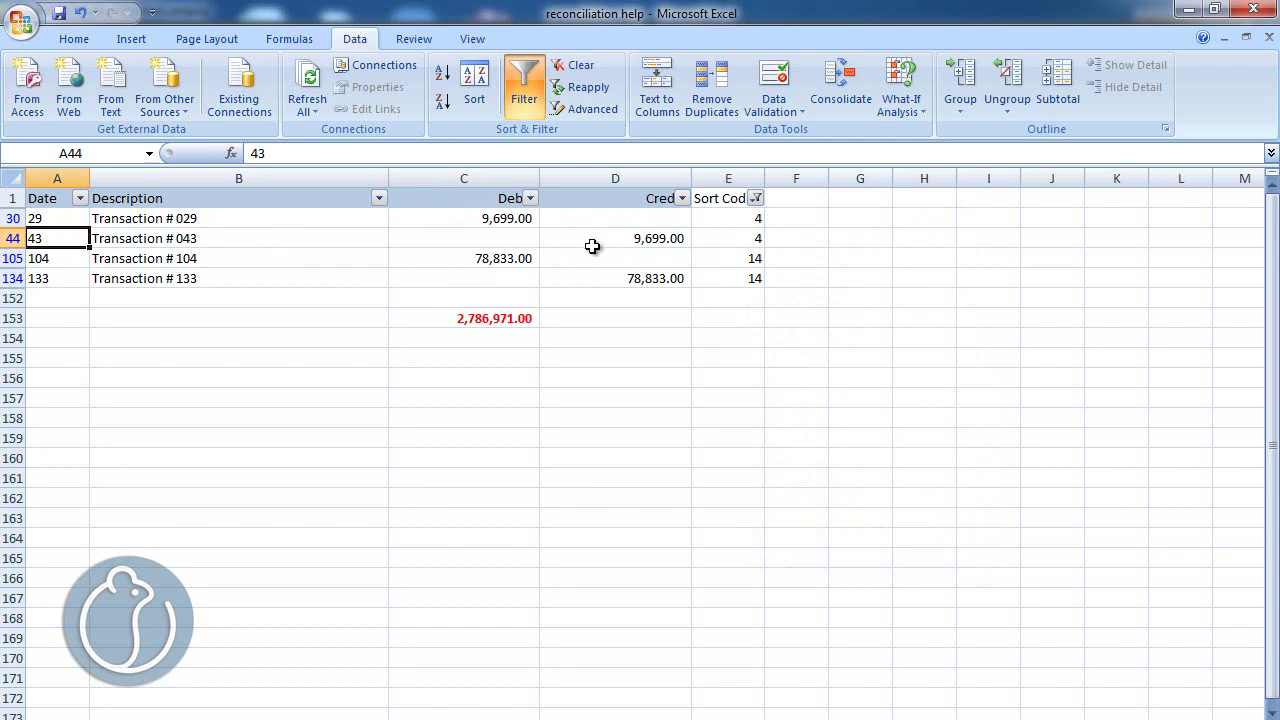
left_click(522, 260)
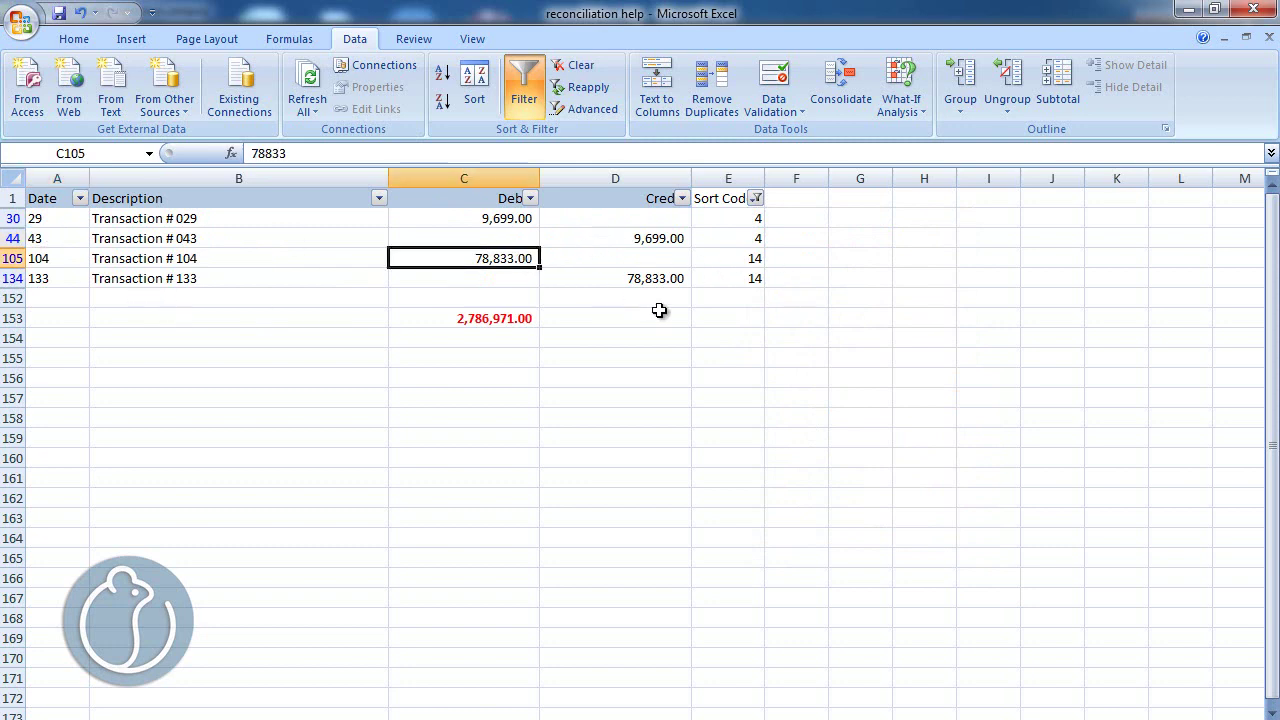
left_click(644, 282)
left_click(446, 438)
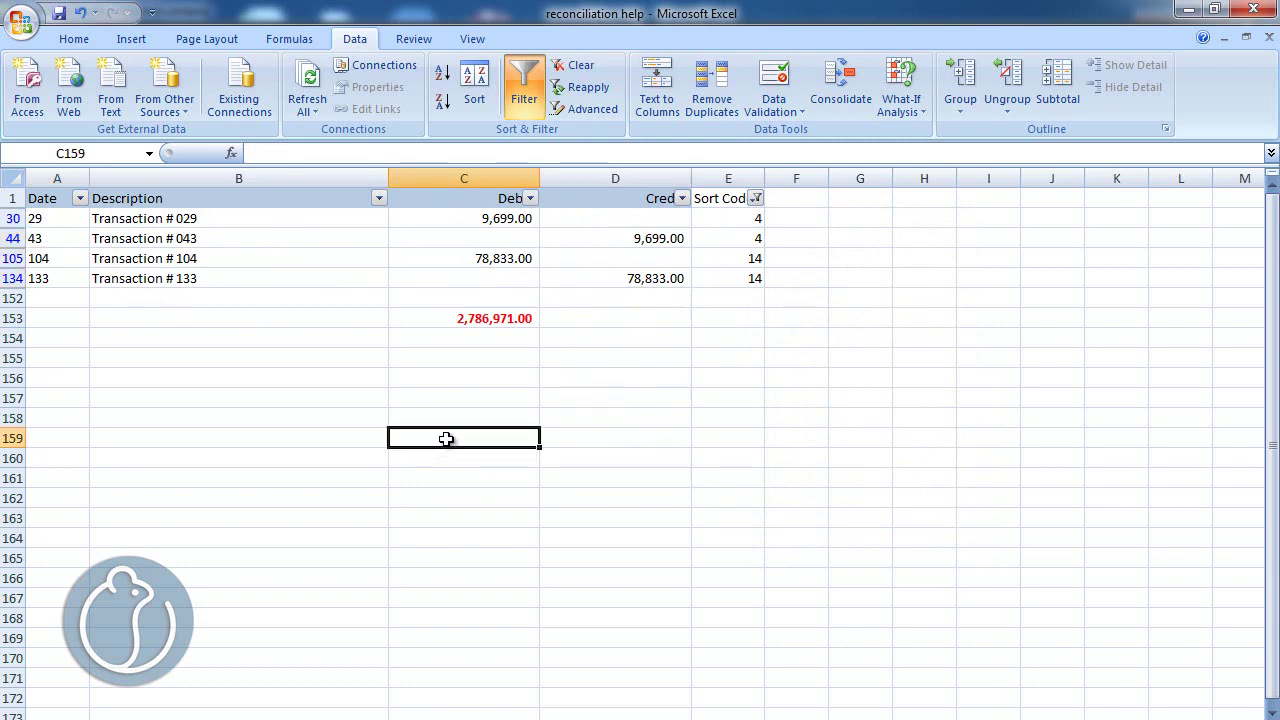
left_click(526, 100)
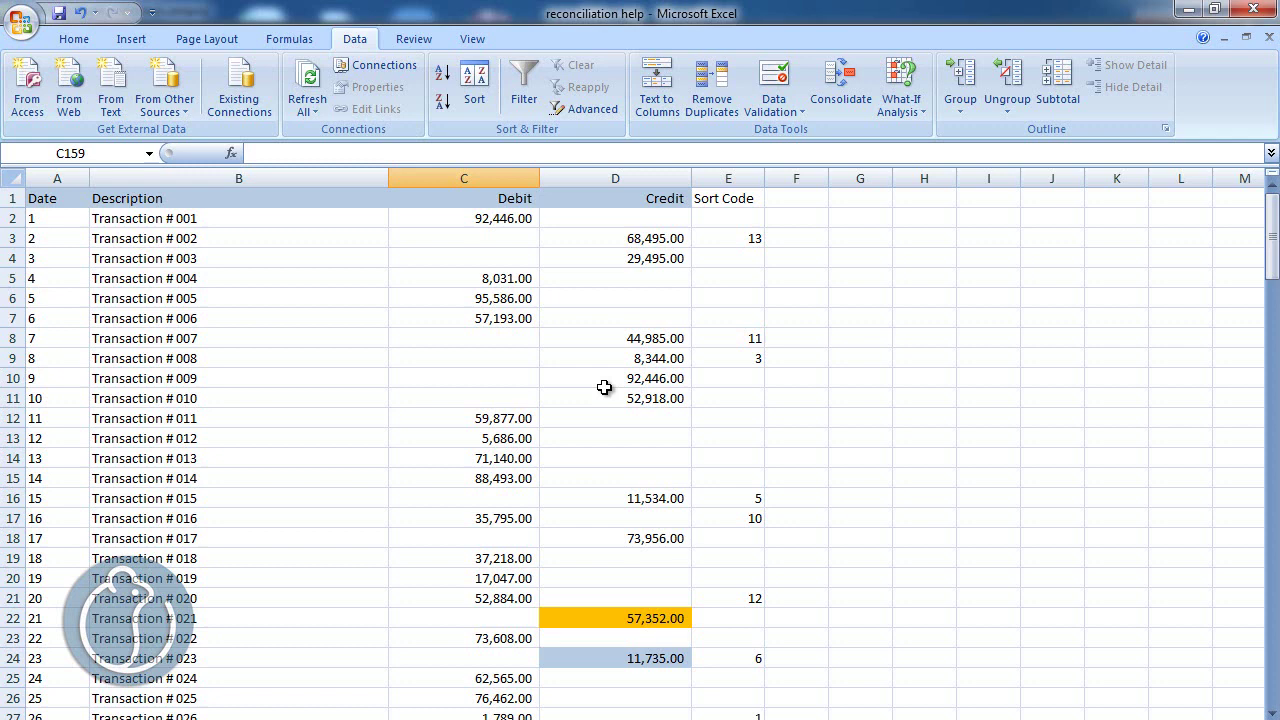
left_click(530, 424)
left_click(630, 418)
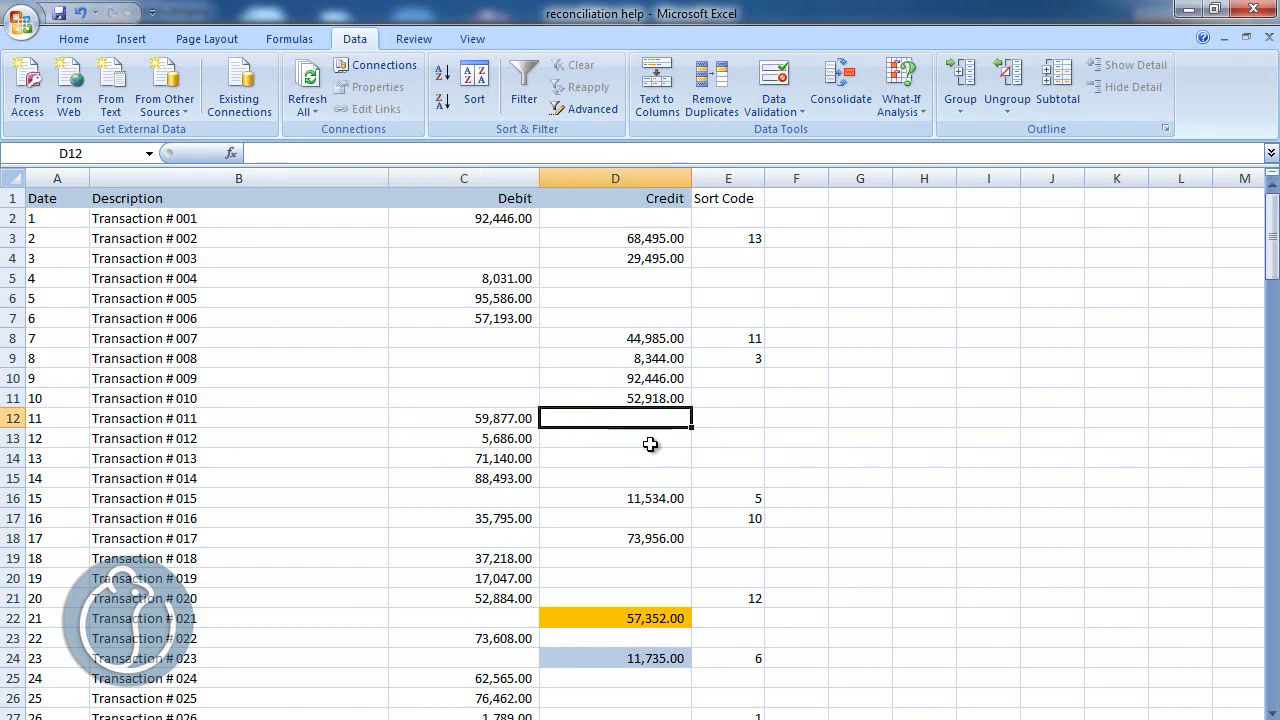
type("8")
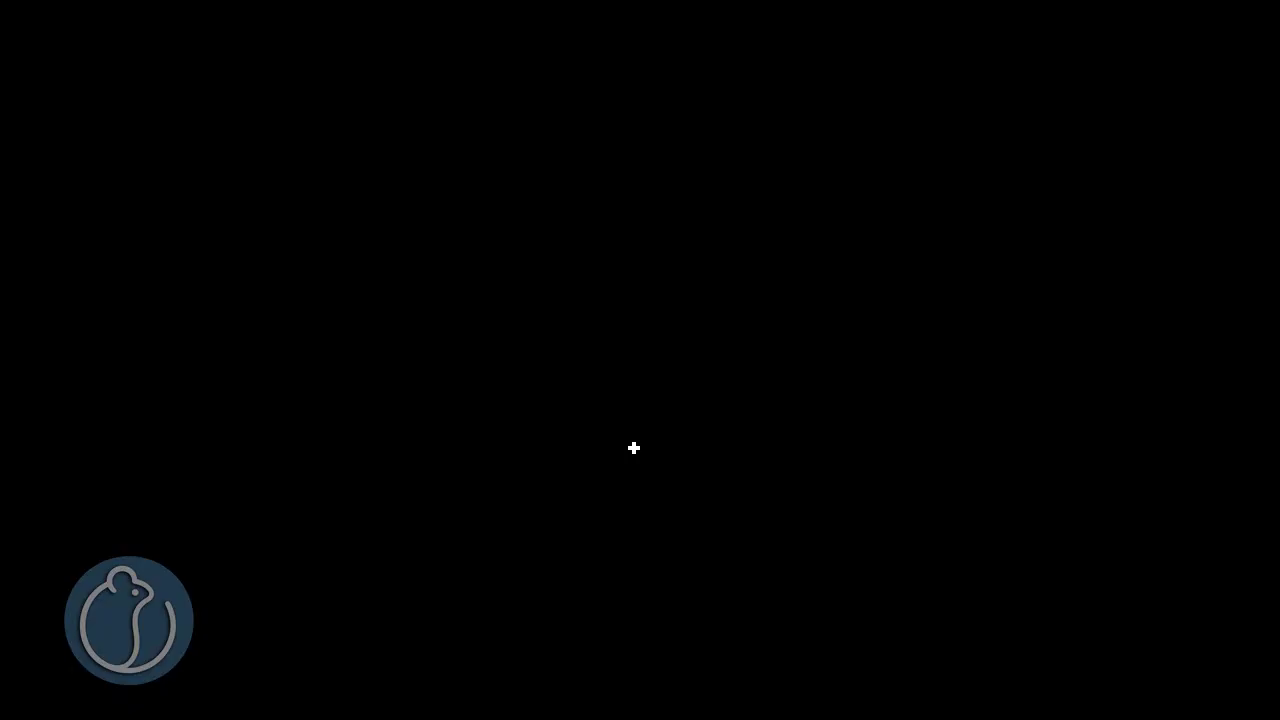
left_click(894, 418)
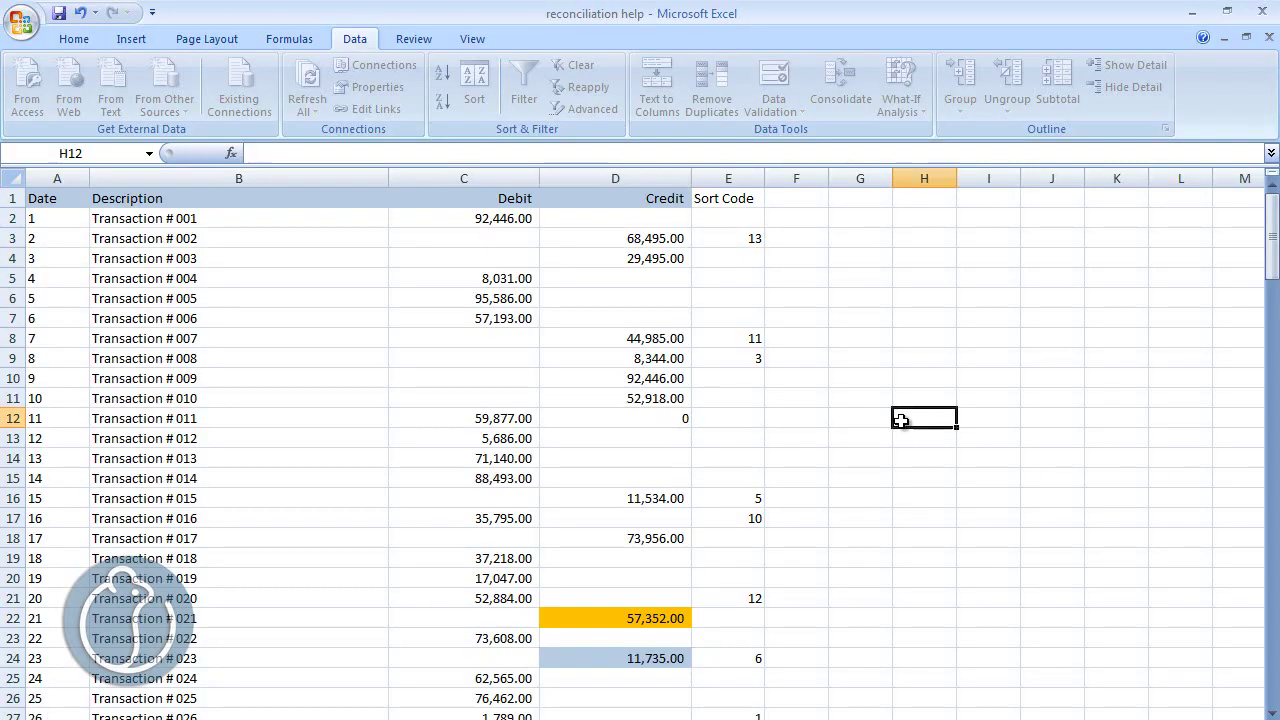
left_click(651, 421)
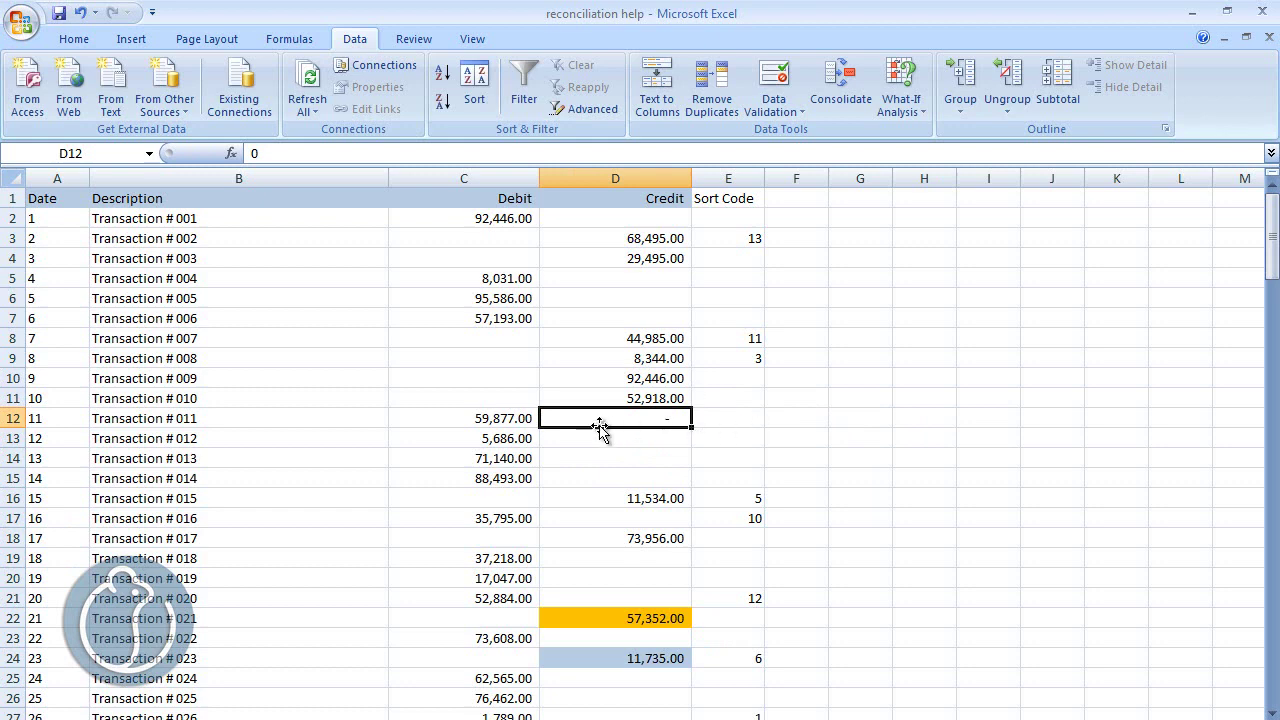
left_click(476, 426)
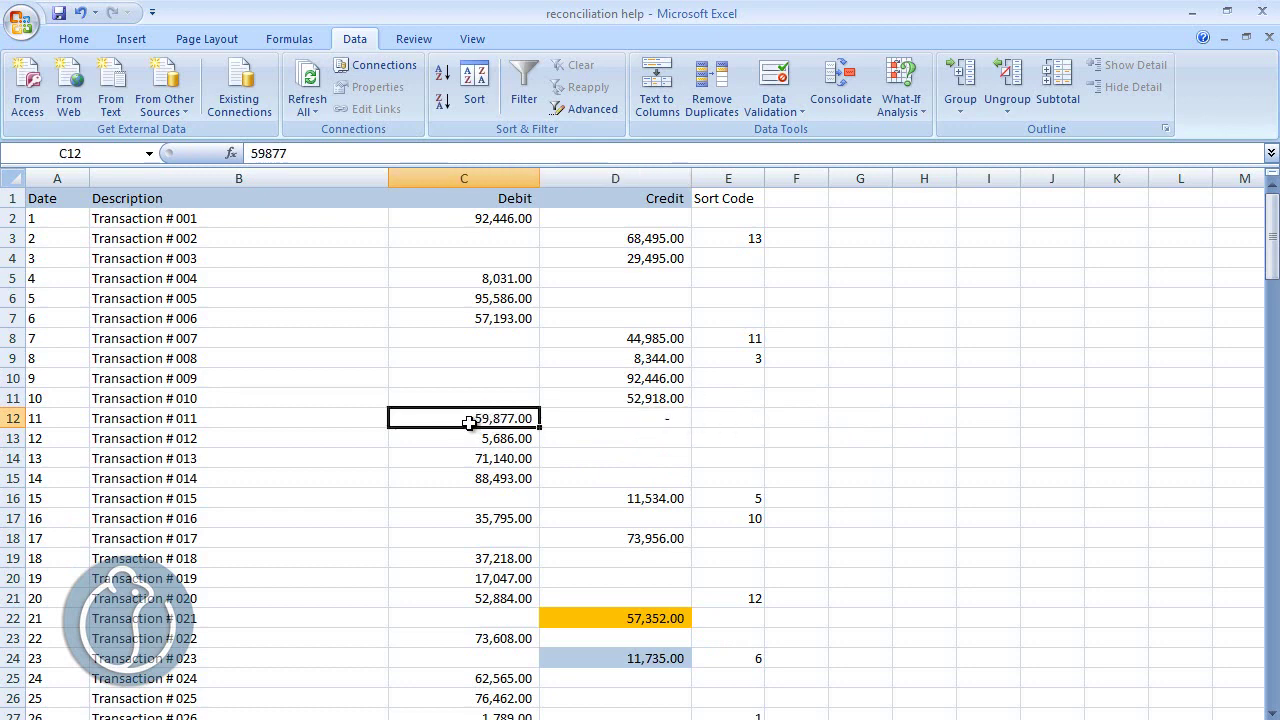
left_click(726, 418)
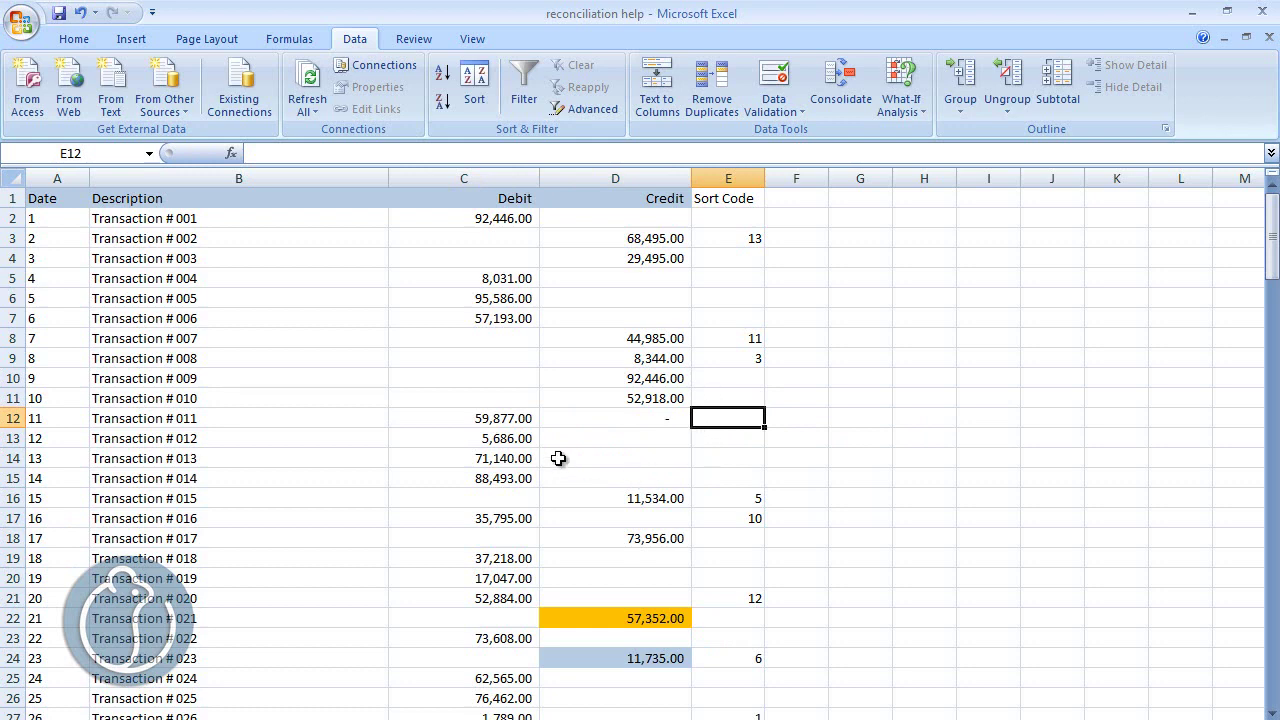
left_click(502, 420)
left_click(632, 405)
left_click(643, 416)
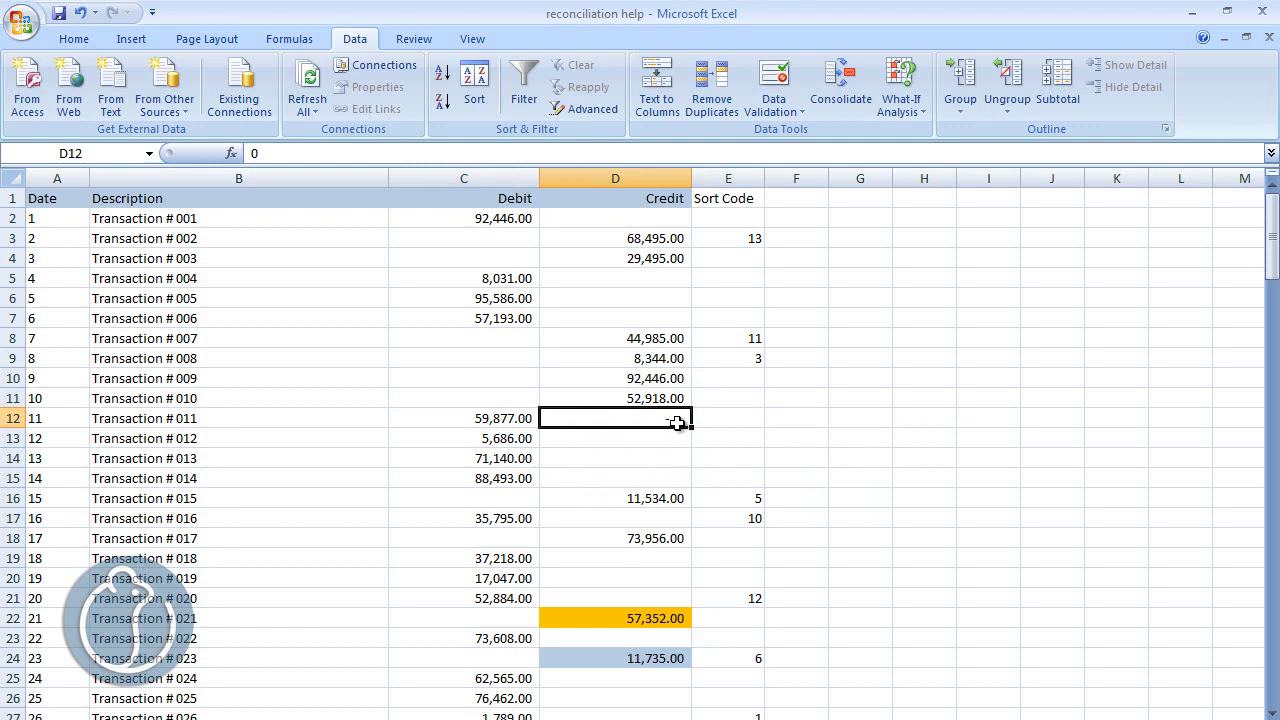
left_click(775, 394)
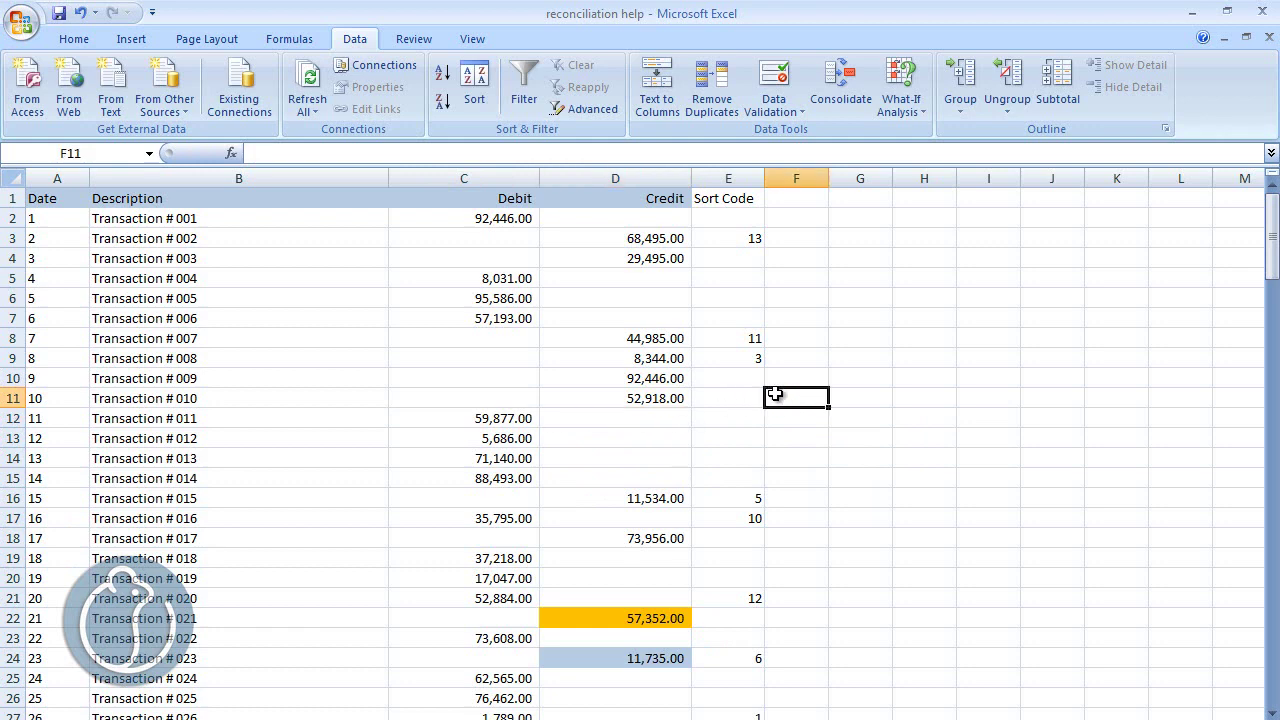